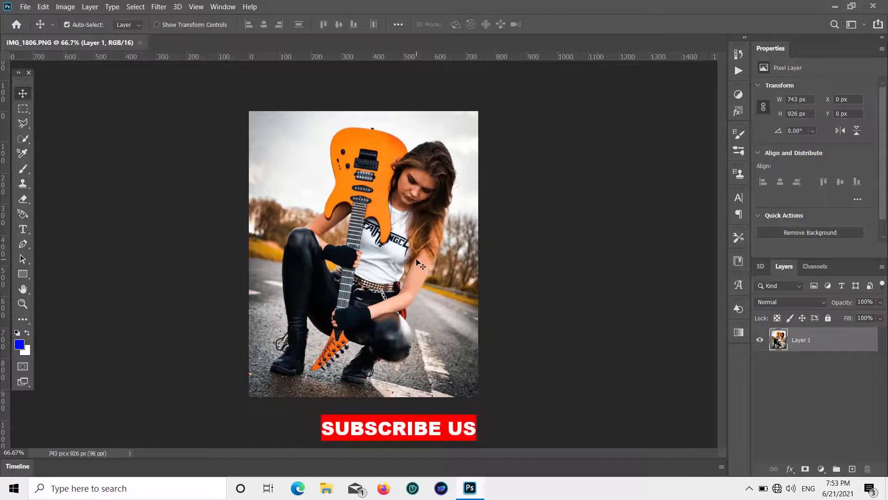
Resample the photo to 100 pixels/inch, enlarging it to 774 × 965 px.
{"action": "left_click", "coordinate": [70, 7]}
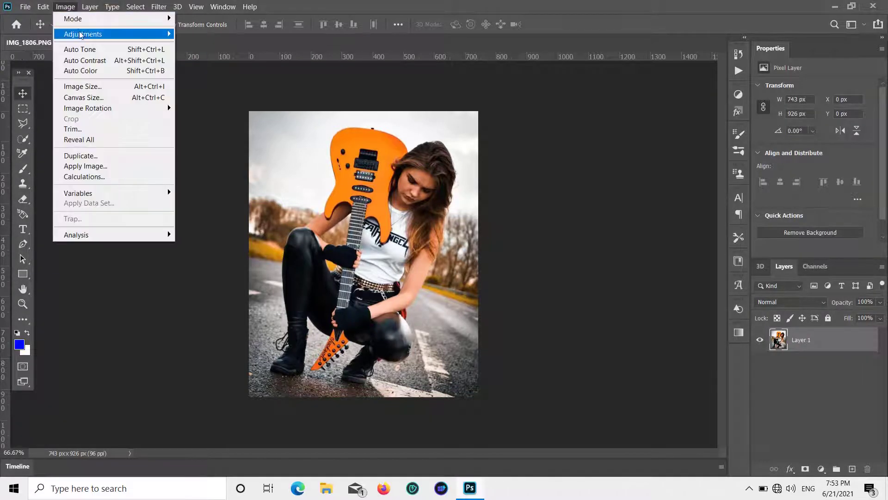
{"action": "left_click", "coordinate": [89, 87]}
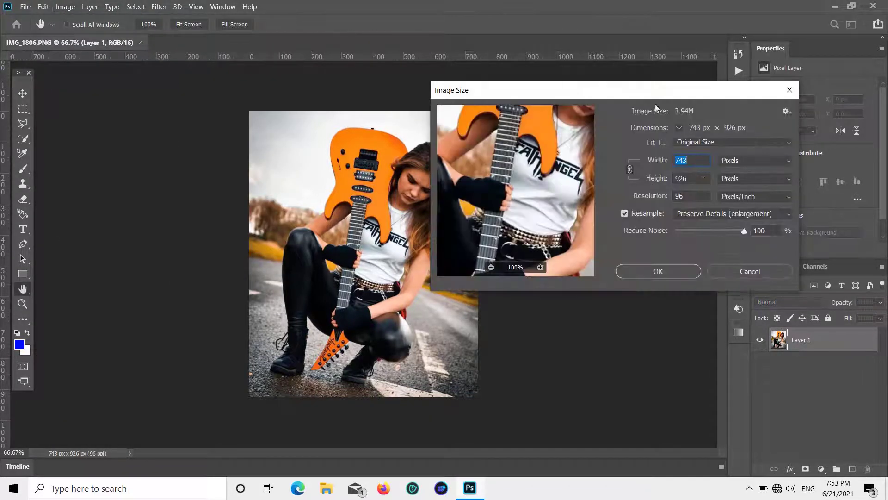
{"action": "left_click", "coordinate": [696, 191]}
{"action": "key", "text": "BackSpace"}
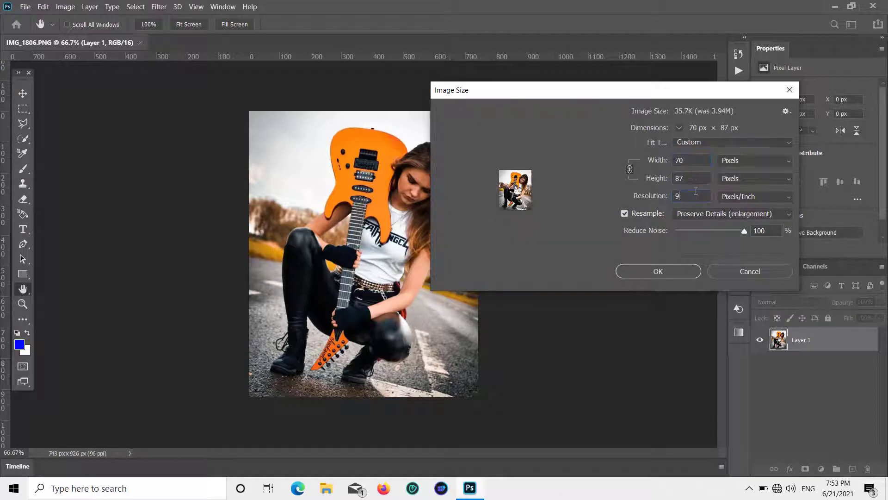
{"action": "key", "text": "BackSpace"}
{"action": "type", "text": "10"}
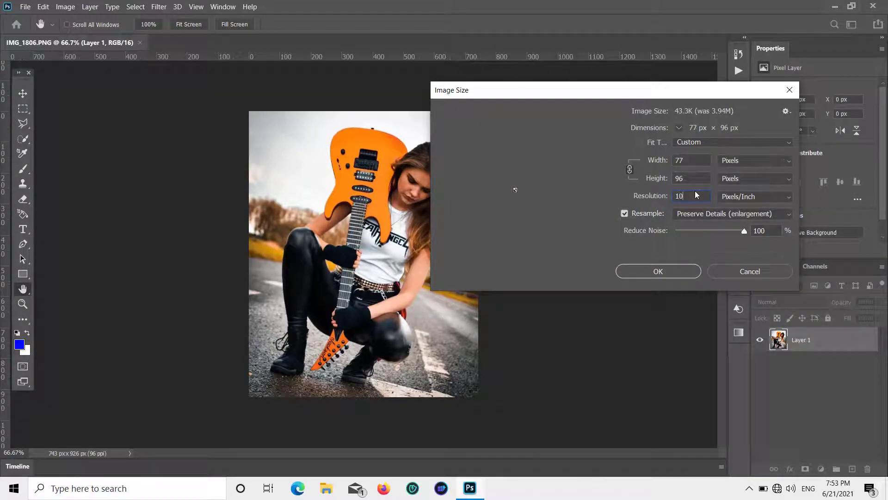
{"action": "type", "text": "0"}
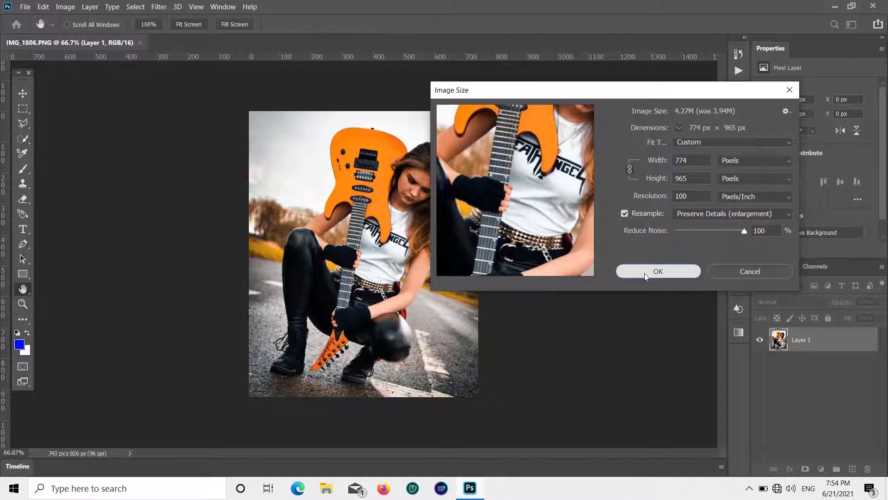
{"action": "left_click", "coordinate": [645, 273]}
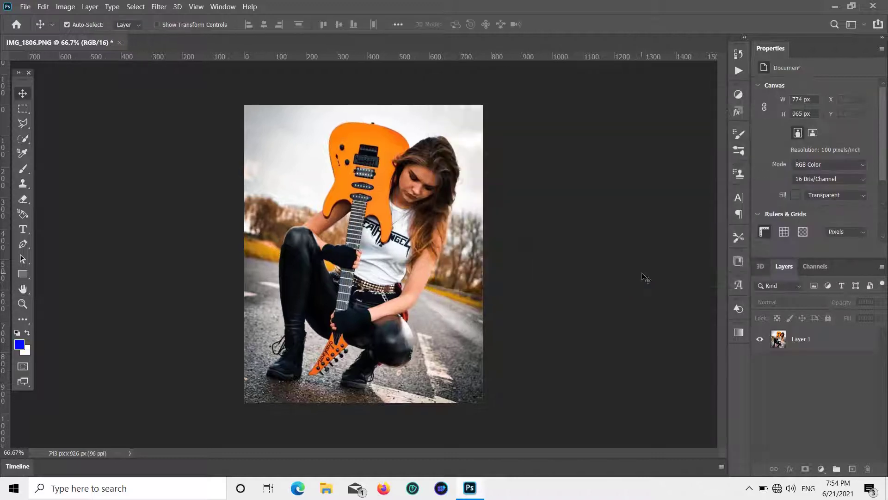
Add a Brightness/Contrast layer over Layer 1 with brightness -35 and contrast 53.
{"action": "left_click", "coordinate": [430, 306]}
{"action": "left_click", "coordinate": [601, 321]}
{"action": "left_click", "coordinate": [315, 261]}
{"action": "left_click", "coordinate": [820, 470]}
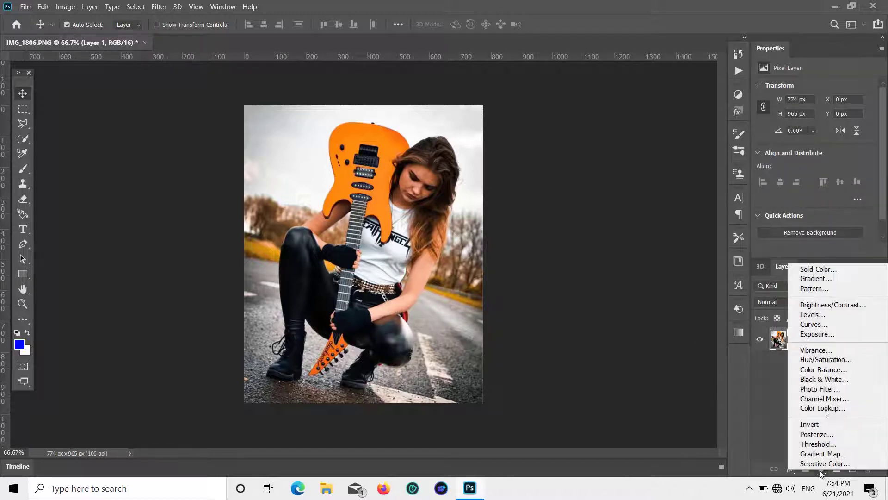
{"action": "left_click", "coordinate": [818, 304]}
{"action": "left_click_drag", "start_coordinate": [815, 118], "coordinate": [792, 119]}
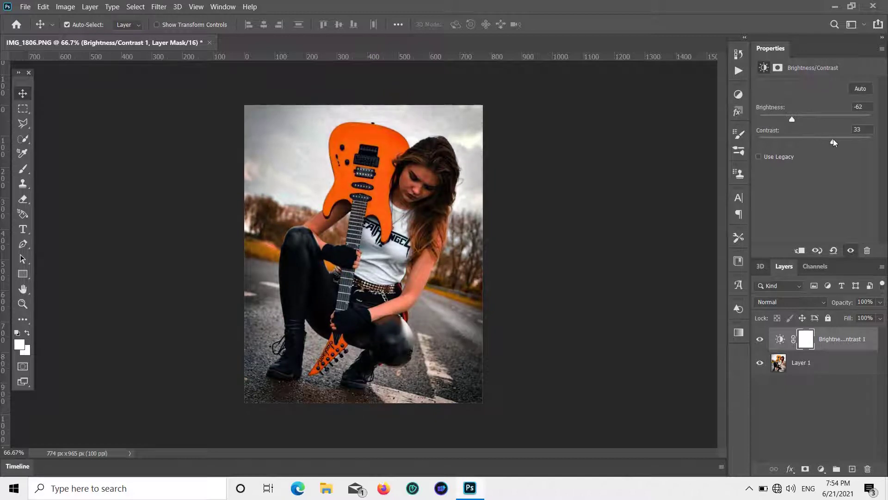
{"action": "mouse_move", "coordinate": [842, 140]}
{"action": "left_mouse_down"}
{"action": "mouse_move", "coordinate": [822, 142]}
{"action": "mouse_move", "coordinate": [845, 151]}
{"action": "left_mouse_up"}
{"action": "left_click_drag", "start_coordinate": [792, 121], "coordinate": [801, 121]}
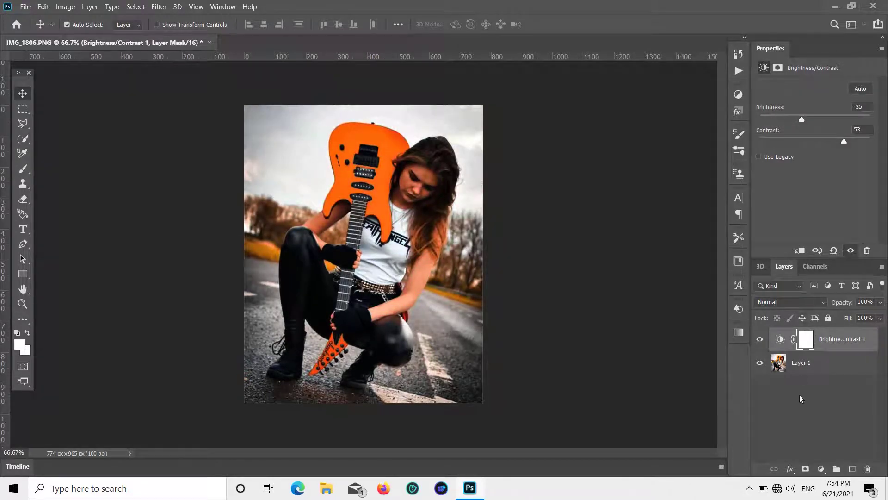
{"action": "left_click", "coordinate": [800, 365]}
{"action": "left_click", "coordinate": [821, 469]}
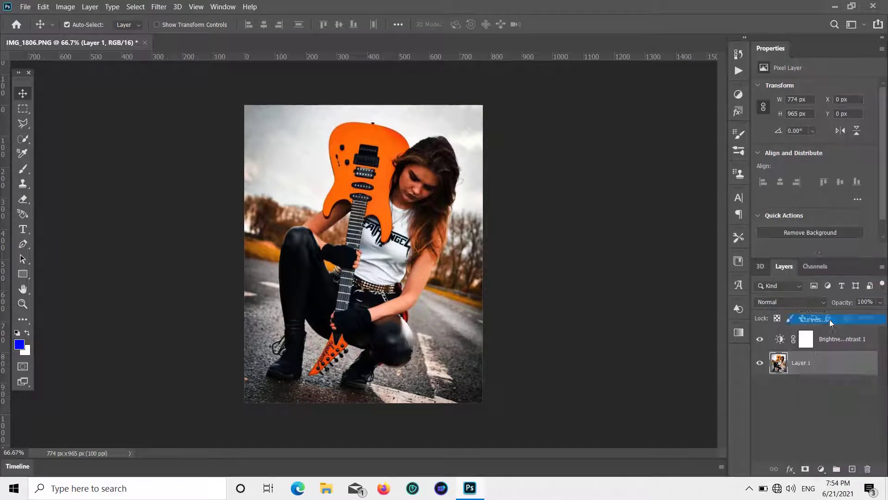
Add a Curves layer that lowers the midtone point and pulls down the highlights.
{"action": "left_click", "coordinate": [831, 321]}
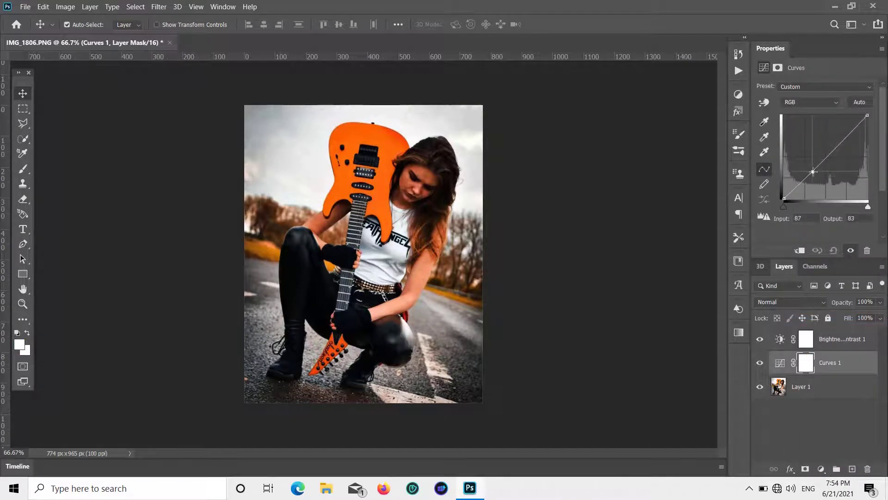
{"action": "mouse_move", "coordinate": [813, 172]}
{"action": "left_mouse_down"}
{"action": "mouse_move", "coordinate": [828, 184]}
{"action": "mouse_move", "coordinate": [824, 175]}
{"action": "left_mouse_up"}
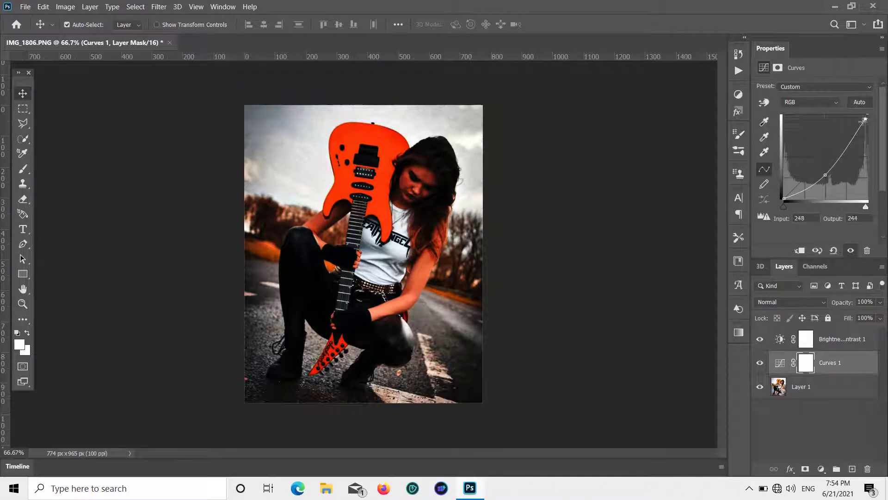
{"action": "left_click_drag", "start_coordinate": [864, 122], "coordinate": [873, 152]}
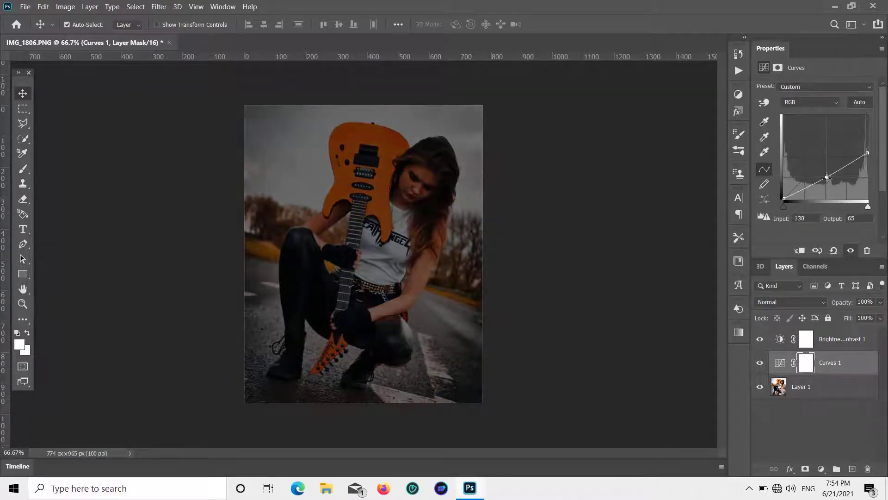
{"action": "left_click_drag", "start_coordinate": [827, 177], "coordinate": [830, 181]}
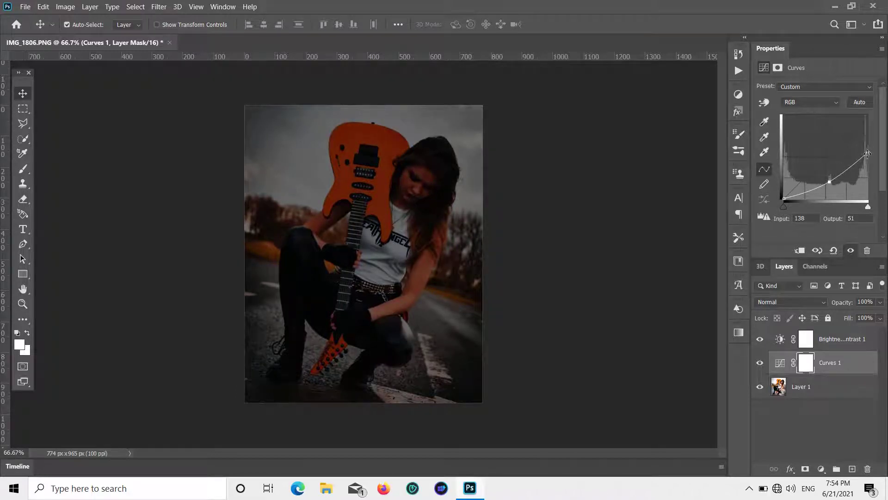
{"action": "left_click_drag", "start_coordinate": [868, 153], "coordinate": [868, 145]}
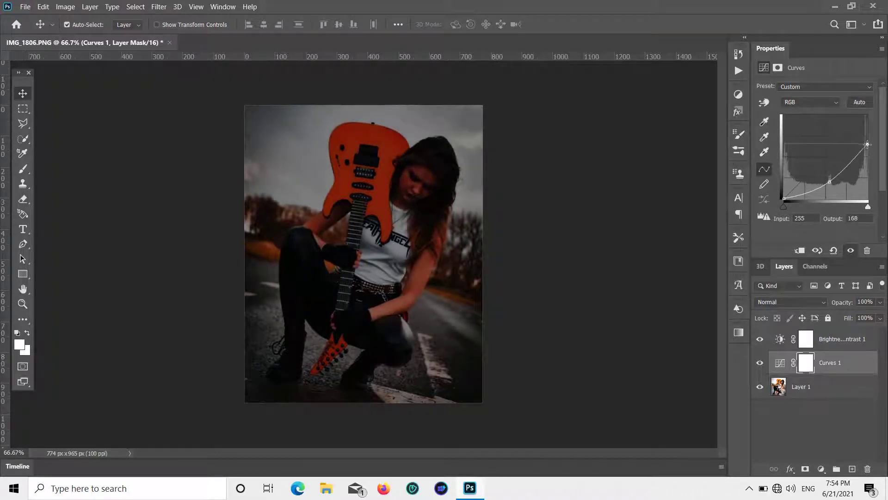
{"action": "left_click", "coordinate": [663, 235]}
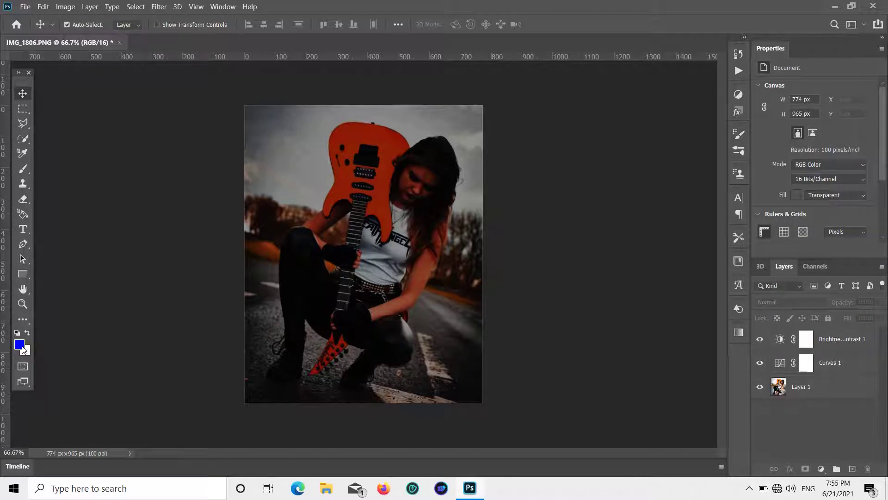
Create a new empty layer set to Soft Light blending.
{"action": "left_click", "coordinate": [852, 468]}
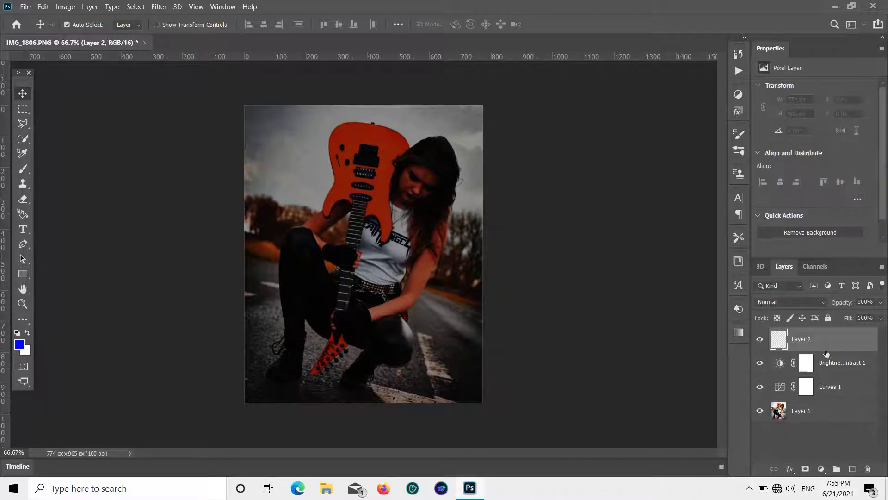
{"action": "left_click", "coordinate": [798, 305]}
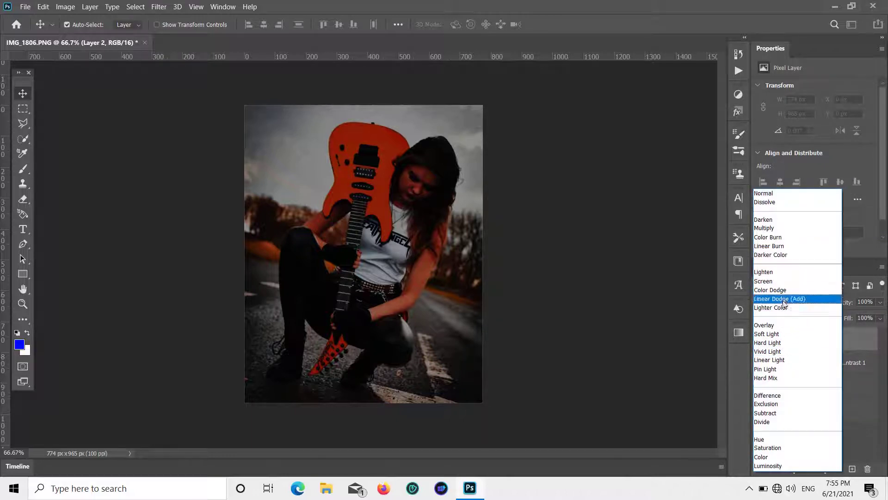
{"action": "left_click", "coordinate": [781, 334]}
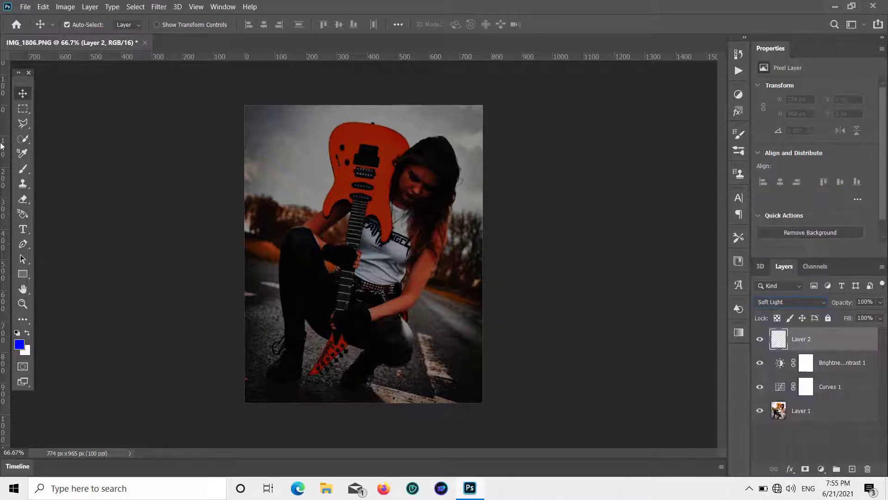
Paint red over the photo's left side with a large soft brush at 37% layer opacity.
{"action": "left_click", "coordinate": [19, 345]}
{"action": "left_click_drag", "start_coordinate": [689, 217], "coordinate": [691, 210]}
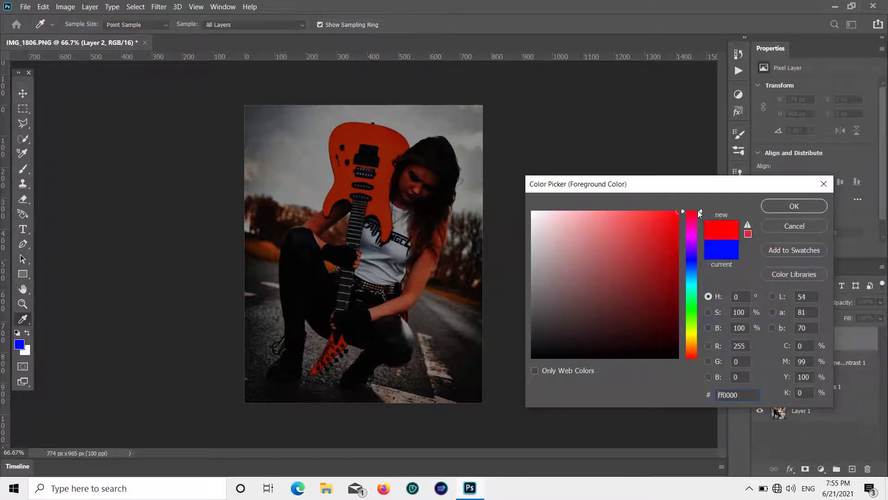
{"action": "left_click", "coordinate": [794, 206]}
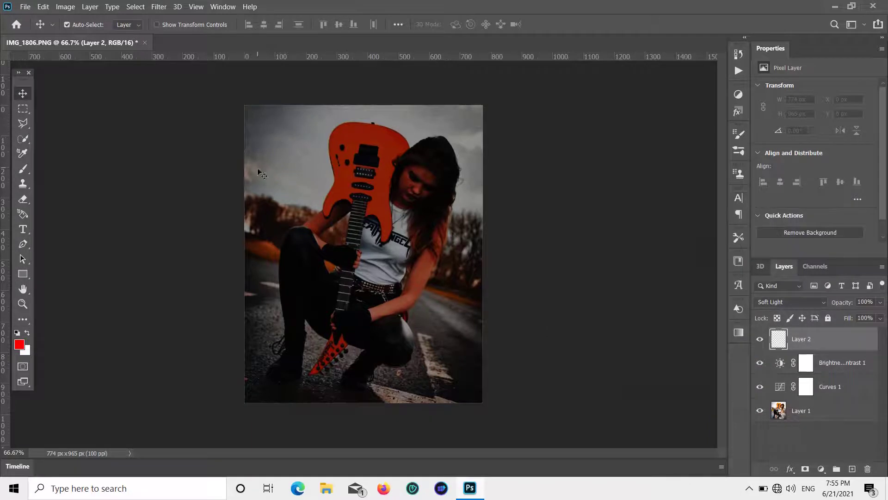
{"action": "left_click", "coordinate": [22, 169]}
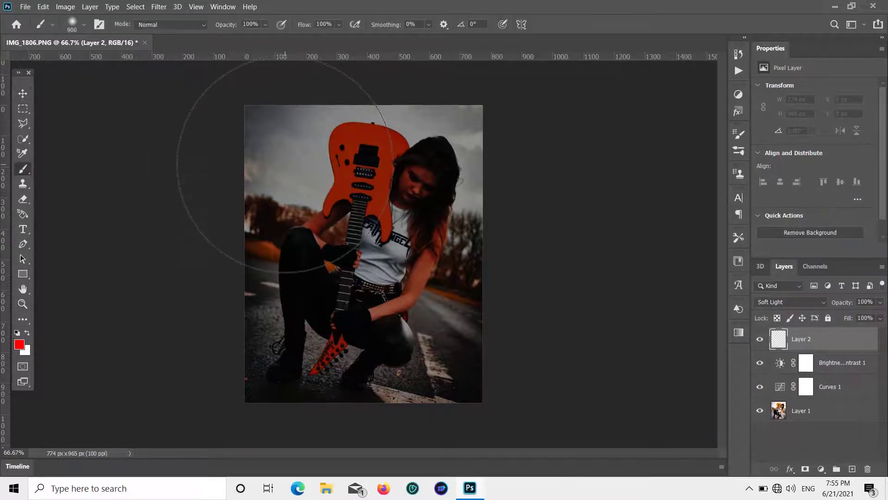
{"action": "left_click", "coordinate": [292, 181]}
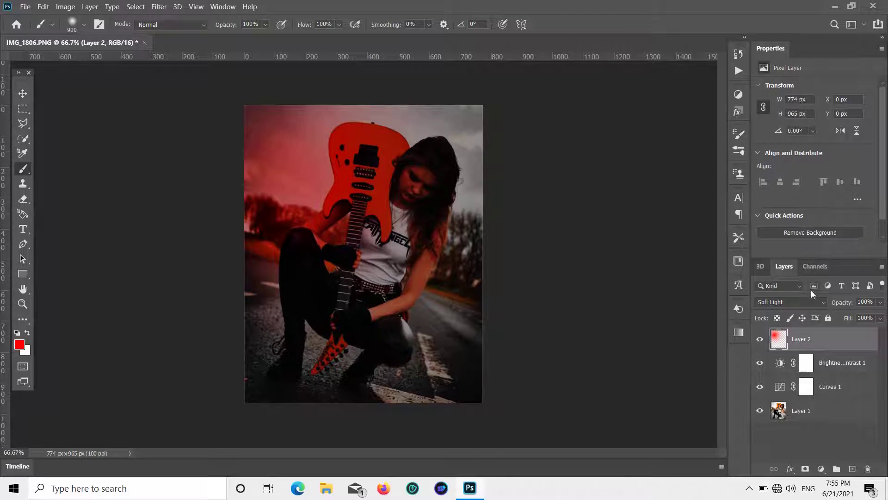
{"action": "left_click_drag", "start_coordinate": [858, 319], "coordinate": [846, 318]}
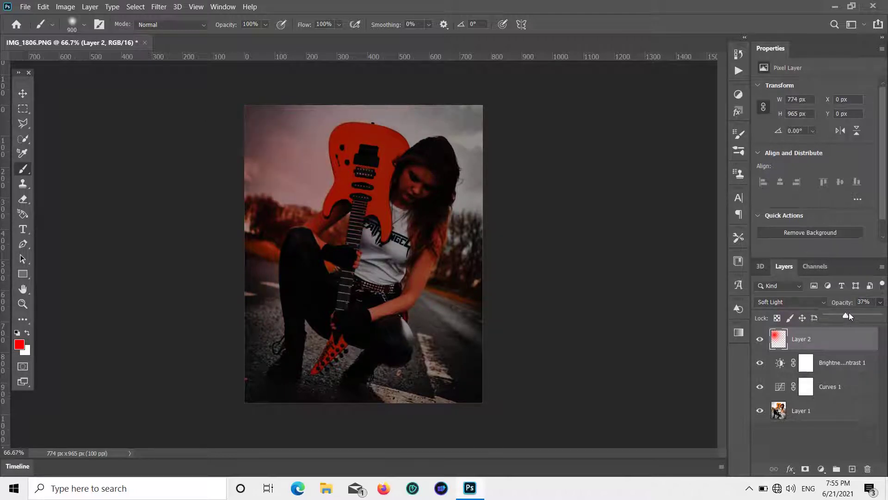
{"action": "mouse_move", "coordinate": [266, 151]}
{"action": "left_mouse_down"}
{"action": "mouse_move", "coordinate": [290, 257]}
{"action": "mouse_move", "coordinate": [260, 324]}
{"action": "mouse_move", "coordinate": [222, 228]}
{"action": "left_mouse_up"}
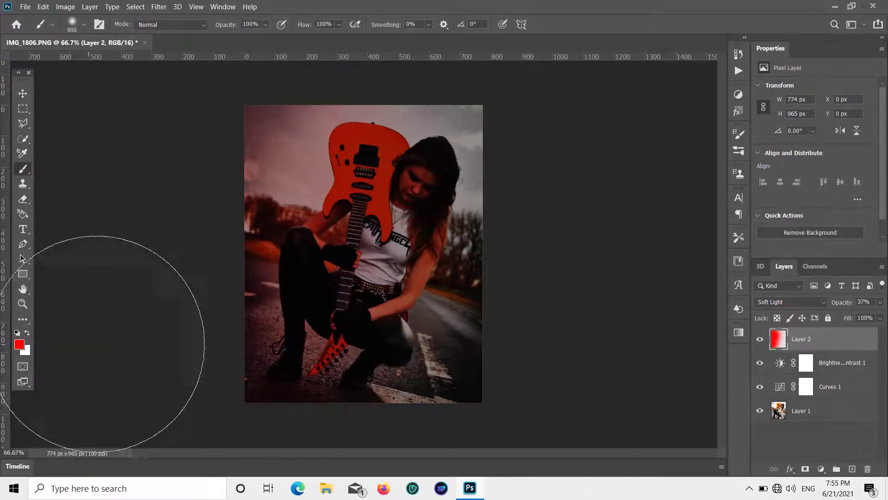
Paint blue-violet light over the lower-right and up the right side of the photo.
{"action": "left_click", "coordinate": [20, 342]}
{"action": "left_click", "coordinate": [691, 257]}
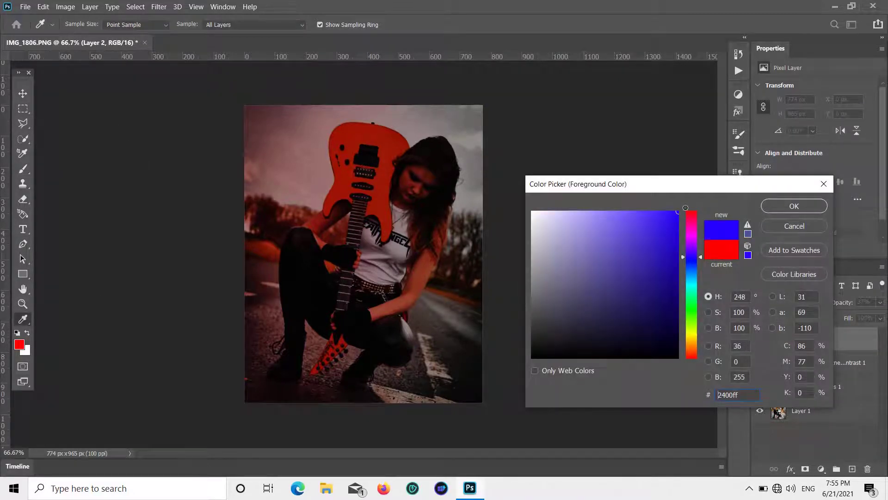
{"action": "key", "text": "Return"}
{"action": "left_click", "coordinate": [420, 353]}
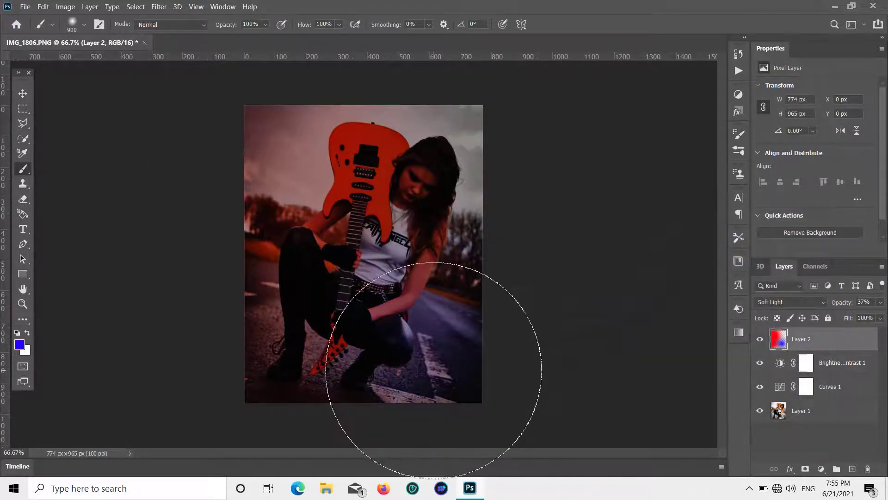
{"action": "left_click_drag", "start_coordinate": [434, 367], "coordinate": [486, 163]}
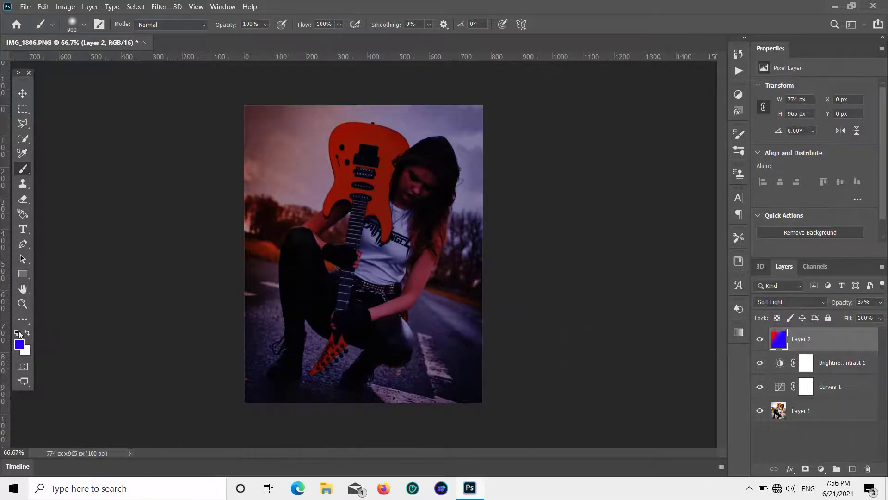
Paint green glow along the left edge and into the top-right corner with a smaller brush.
{"action": "left_click", "coordinate": [19, 345]}
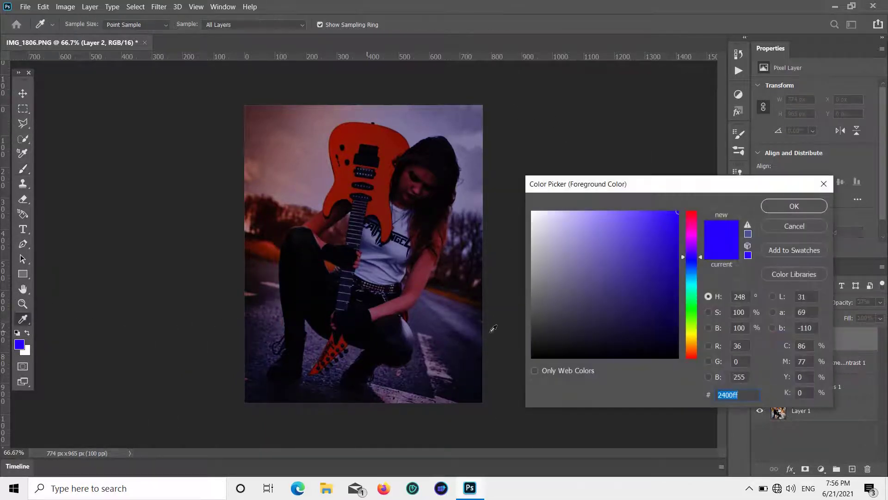
{"action": "left_click", "coordinate": [689, 307]}
{"action": "left_click", "coordinate": [793, 206]}
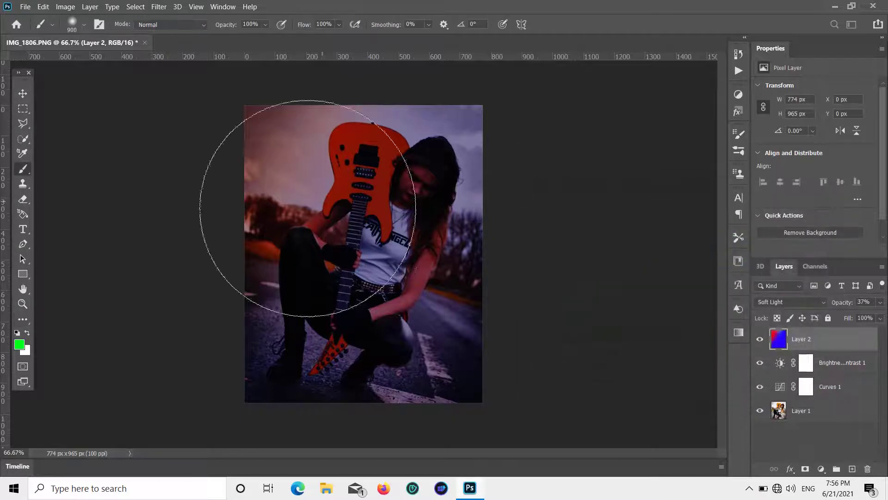
{"action": "key", "text": "bracketleft"}
{"action": "key", "text": "bracketleft"}
{"action": "key", "text": "bracketleft"}
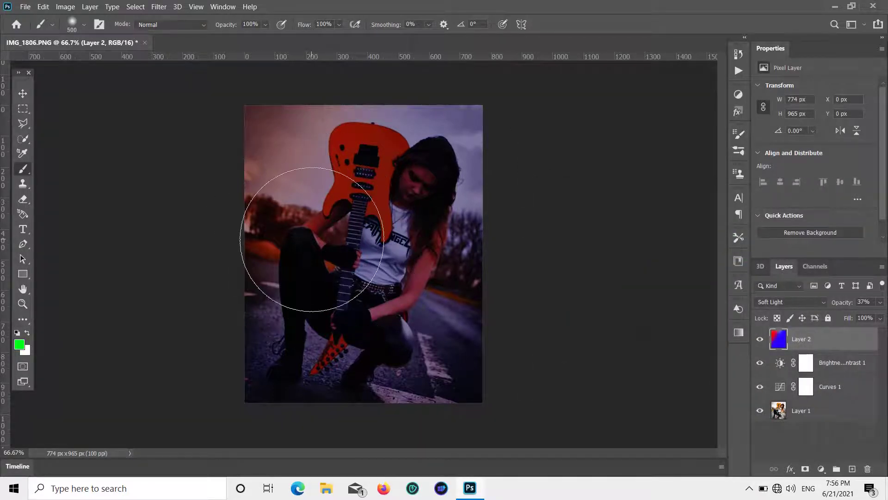
{"action": "left_click_drag", "start_coordinate": [296, 273], "coordinate": [266, 280]}
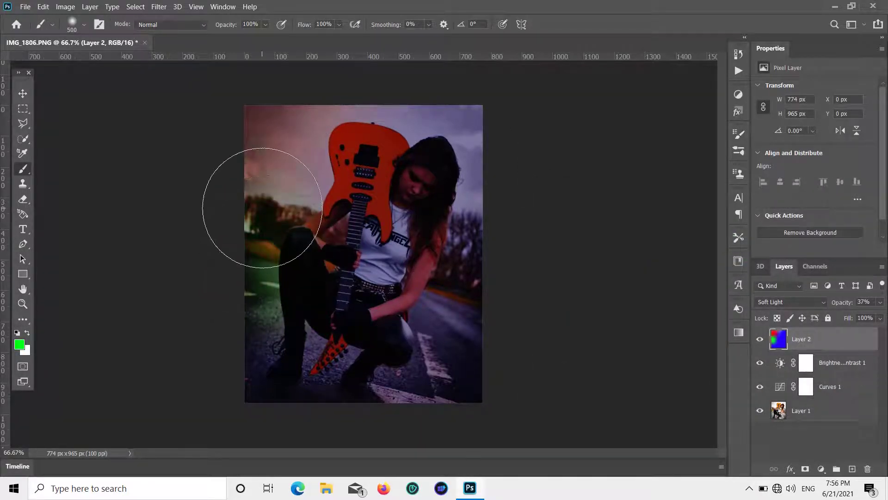
{"action": "left_click_drag", "start_coordinate": [257, 247], "coordinate": [298, 198]}
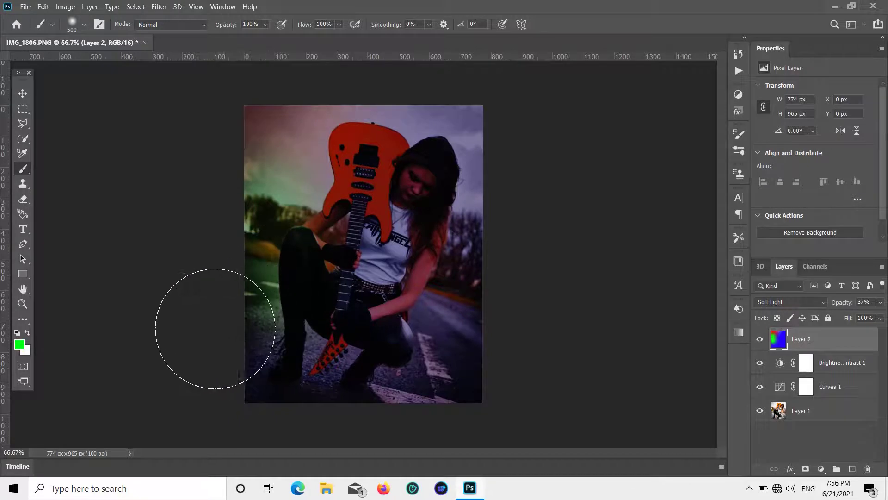
{"action": "mouse_move", "coordinate": [222, 296]}
{"action": "left_mouse_down"}
{"action": "mouse_move", "coordinate": [321, 229]}
{"action": "mouse_move", "coordinate": [297, 248]}
{"action": "left_mouse_up"}
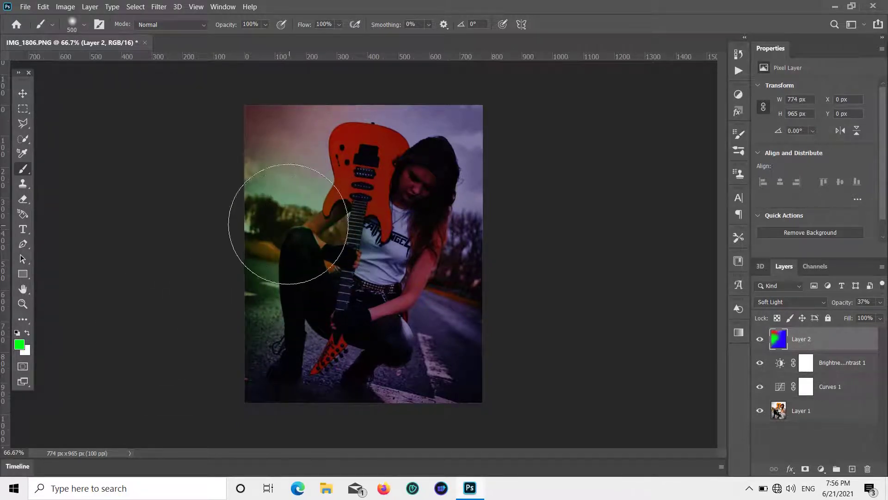
{"action": "left_click_drag", "start_coordinate": [507, 145], "coordinate": [501, 131]}
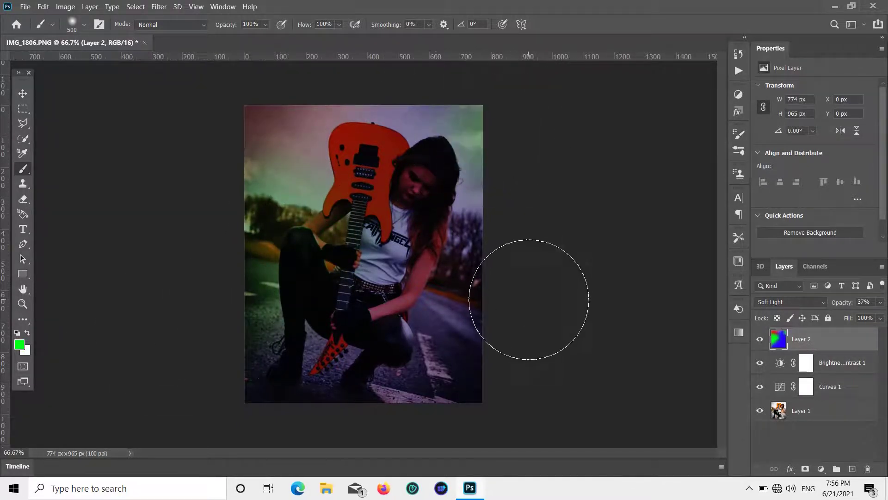
{"action": "left_click", "coordinate": [23, 93]}
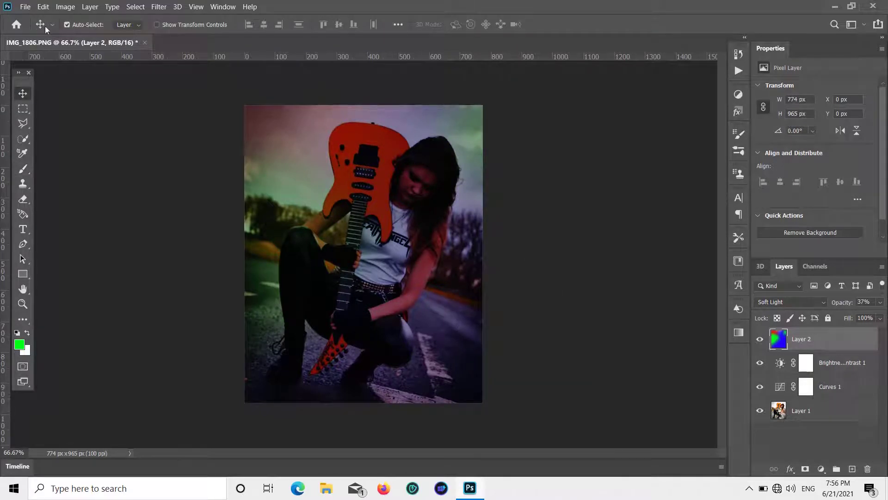
Open the Instagram like image from the Desktop.
{"action": "left_click", "coordinate": [26, 8]}
{"action": "left_click", "coordinate": [37, 27]}
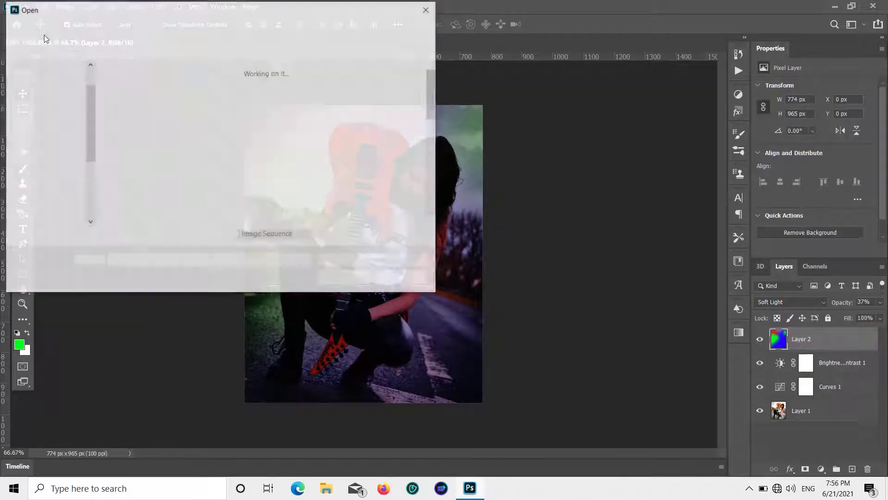
{"action": "scroll", "coordinate": [46, 116], "scroll_direction": "up", "scroll_amount": 2}
{"action": "left_click", "coordinate": [44, 89]}
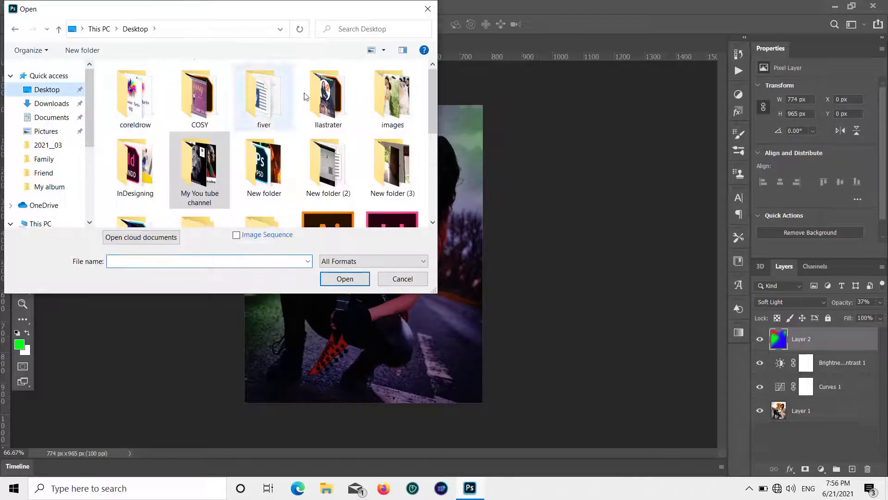
{"action": "scroll", "coordinate": [304, 96], "scroll_direction": "down", "scroll_amount": 5}
{"action": "double_click", "coordinate": [132, 172]}
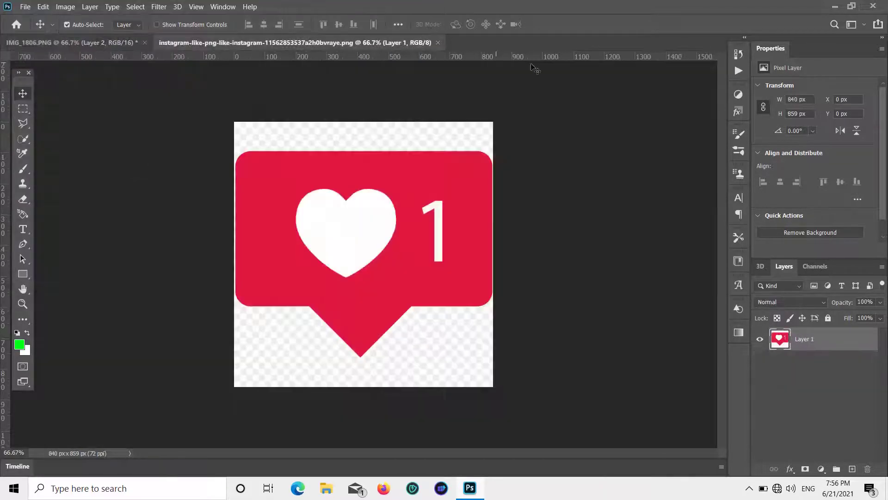
Remove the like image's white background and copy the badge into the guitar poster as Layer 3.
{"action": "left_click", "coordinate": [811, 229]}
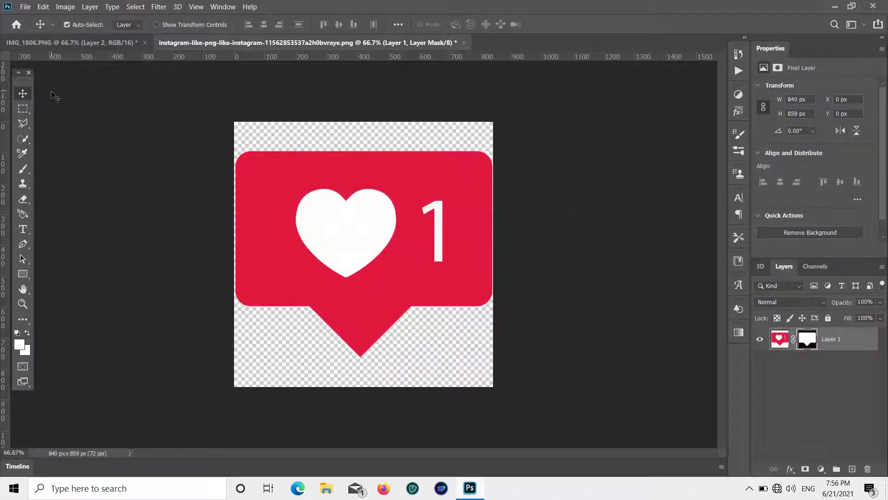
{"action": "left_click_drag", "start_coordinate": [370, 180], "coordinate": [349, 195]}
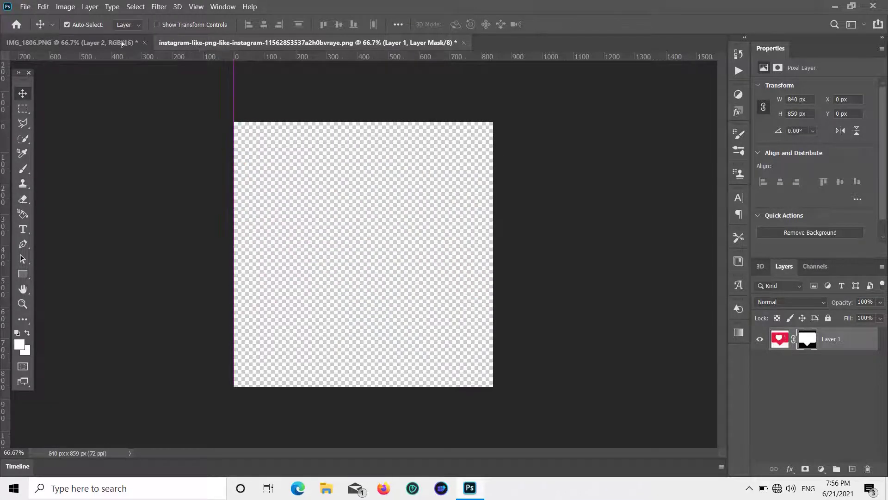
{"action": "left_click_drag", "start_coordinate": [298, 160], "coordinate": [315, 160]}
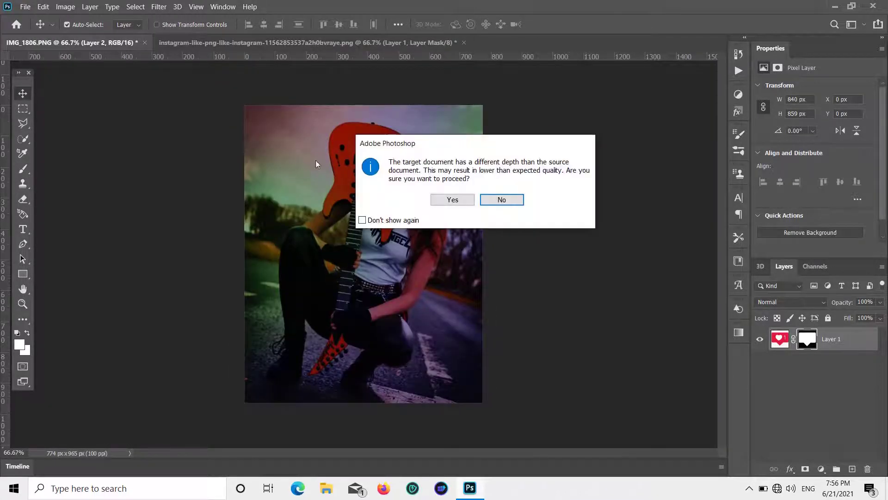
{"action": "left_click", "coordinate": [452, 201]}
{"action": "left_click", "coordinate": [318, 43]}
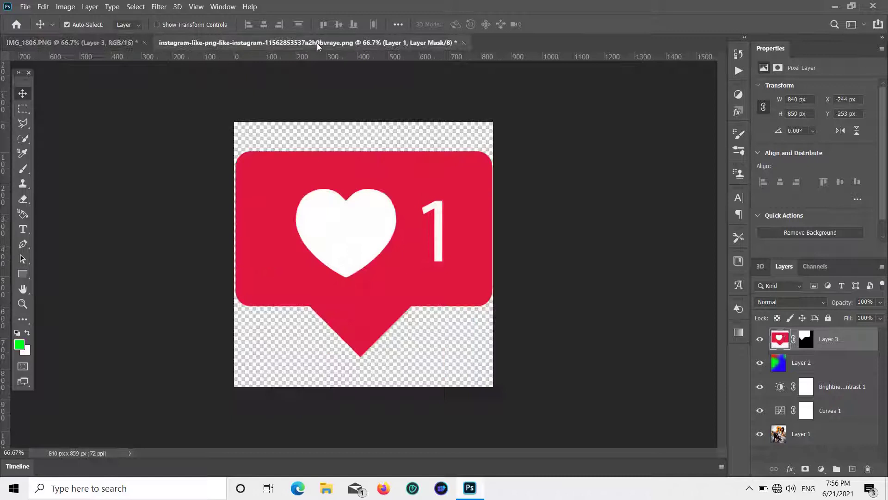
Close the like image without saving and move the badge down-right on the poster.
{"action": "left_click", "coordinate": [464, 42]}
{"action": "left_click", "coordinate": [461, 192]}
{"action": "left_click_drag", "start_coordinate": [308, 163], "coordinate": [341, 194]}
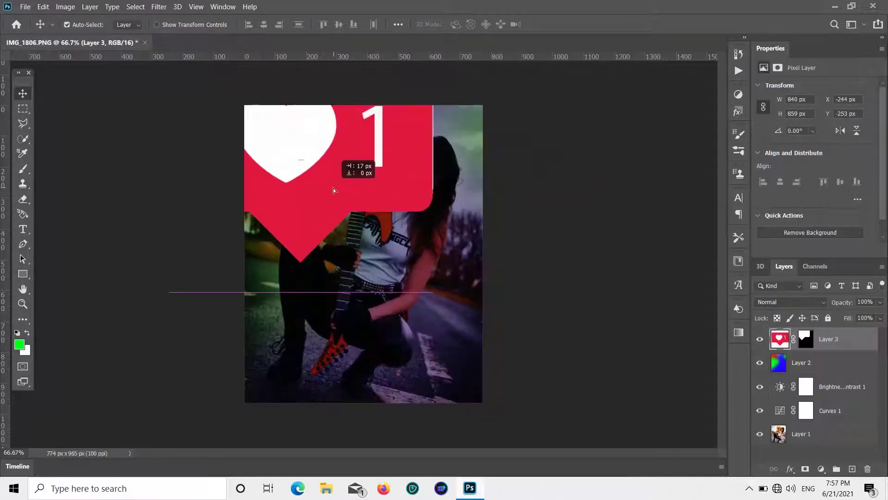
Shrink the badge to about a fifth of its size and place it top-left.
{"action": "key", "text": "ctrl+t"}
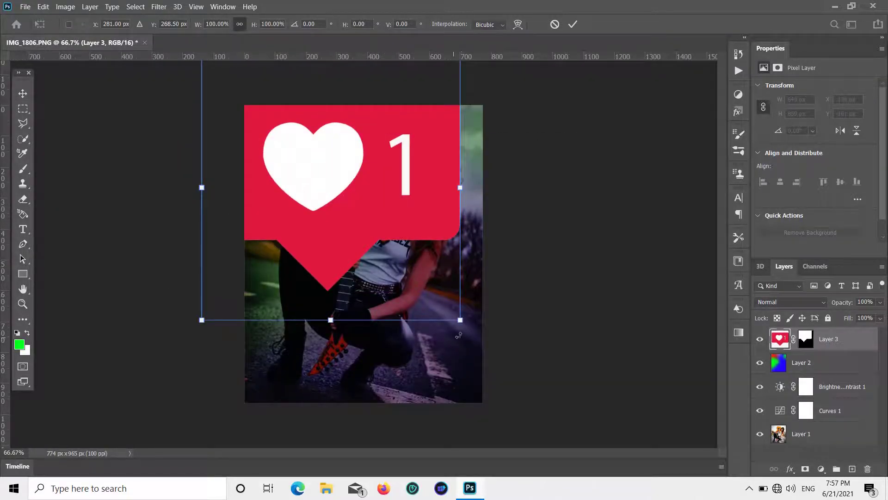
{"action": "left_click_drag", "start_coordinate": [460, 320], "coordinate": [322, 185]}
{"action": "left_click_drag", "start_coordinate": [276, 142], "coordinate": [330, 200]}
{"action": "left_click_drag", "start_coordinate": [376, 237], "coordinate": [306, 165]}
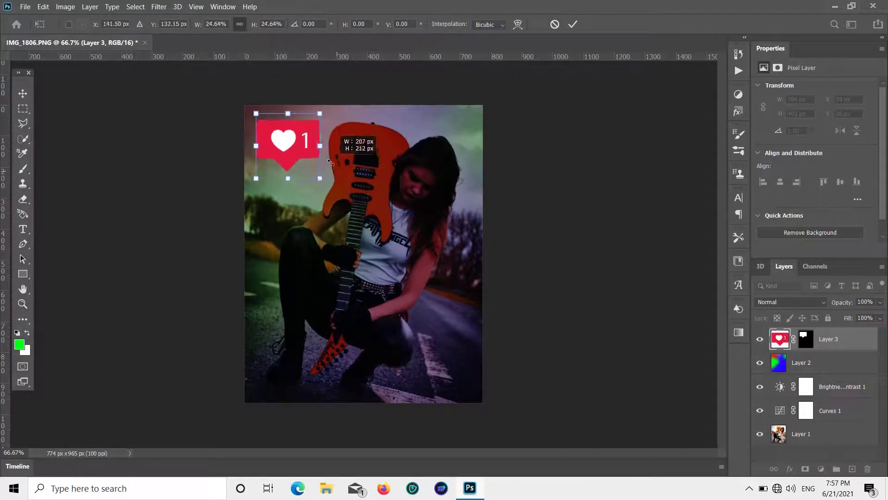
{"action": "scroll", "coordinate": [305, 165], "scroll_direction": "up", "scroll_amount": 2}
{"action": "scroll", "coordinate": [292, 184], "scroll_direction": "up", "scroll_amount": 3}
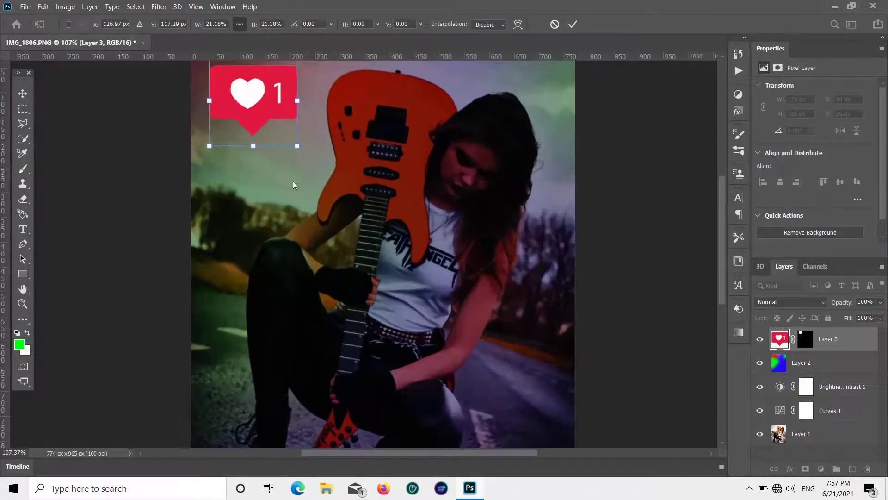
{"action": "left_click_drag", "start_coordinate": [296, 147], "coordinate": [280, 129]}
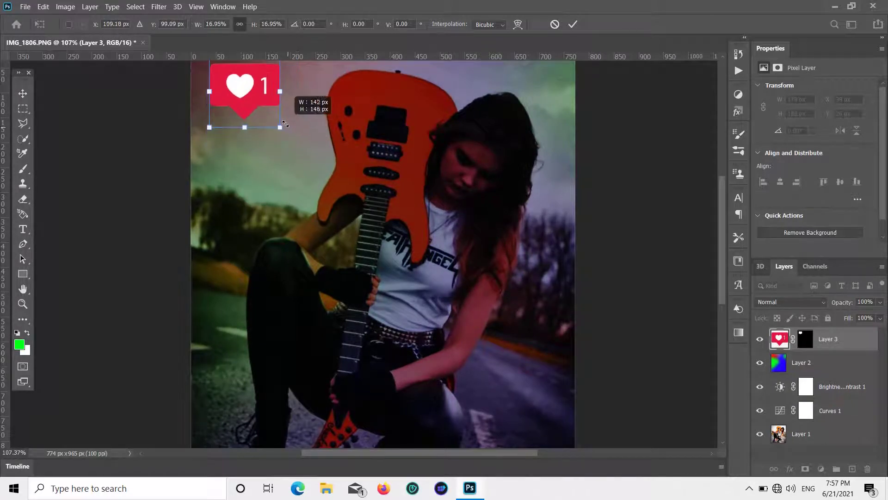
{"action": "key", "text": "Return"}
{"action": "left_click_drag", "start_coordinate": [258, 84], "coordinate": [269, 125]}
{"action": "scroll", "coordinate": [256, 120], "scroll_direction": "down", "scroll_amount": 2}
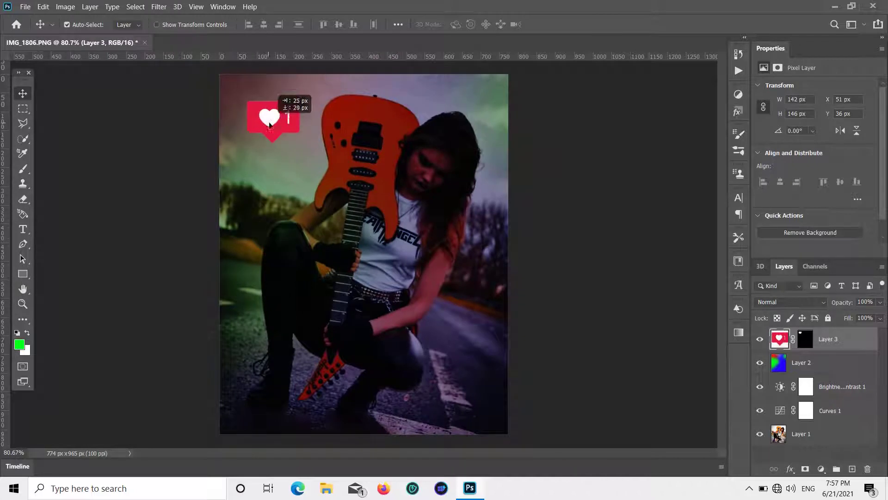
Tilt and slightly enlarge the badge, then duplicate it and place the copy just below.
{"action": "key", "text": "ctrl+t"}
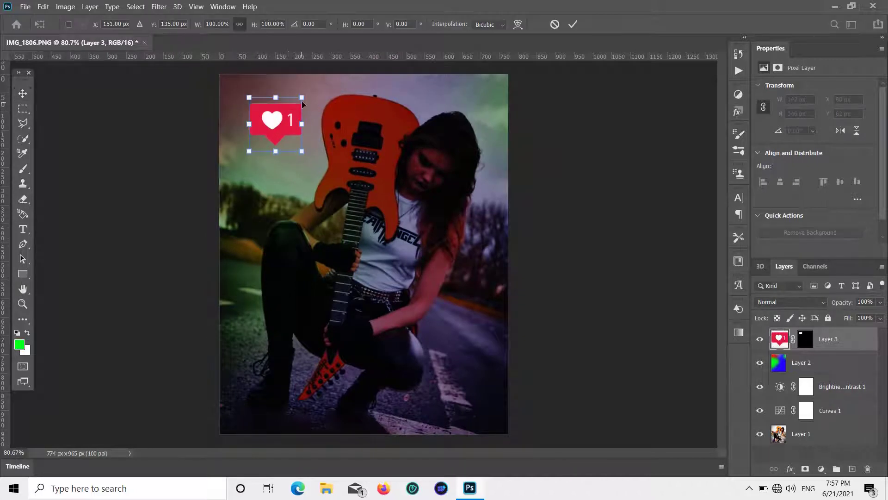
{"action": "mouse_move", "coordinate": [302, 99]}
{"action": "left_mouse_down"}
{"action": "mouse_move", "coordinate": [299, 90]}
{"action": "mouse_move", "coordinate": [275, 124]}
{"action": "mouse_move", "coordinate": [282, 148]}
{"action": "mouse_move", "coordinate": [282, 129]}
{"action": "mouse_move", "coordinate": [299, 115]}
{"action": "mouse_move", "coordinate": [261, 121]}
{"action": "mouse_move", "coordinate": [248, 149]}
{"action": "left_mouse_up"}
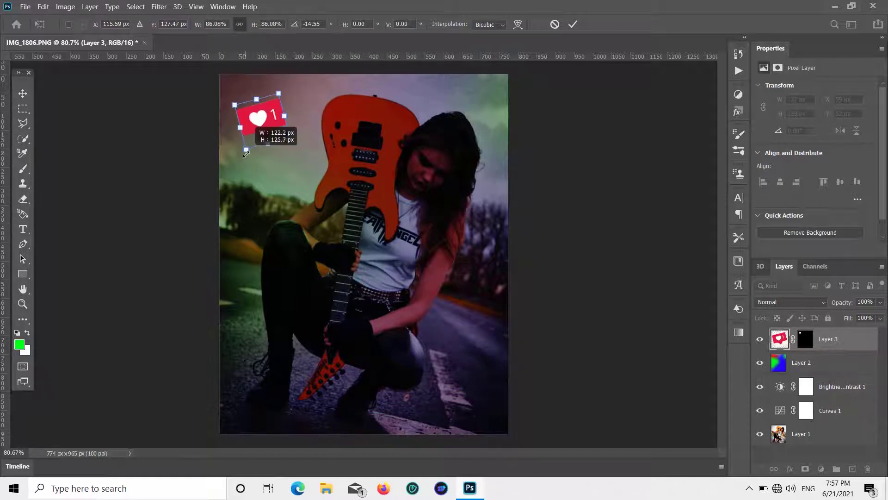
{"action": "left_click_drag", "start_coordinate": [280, 95], "coordinate": [285, 94]}
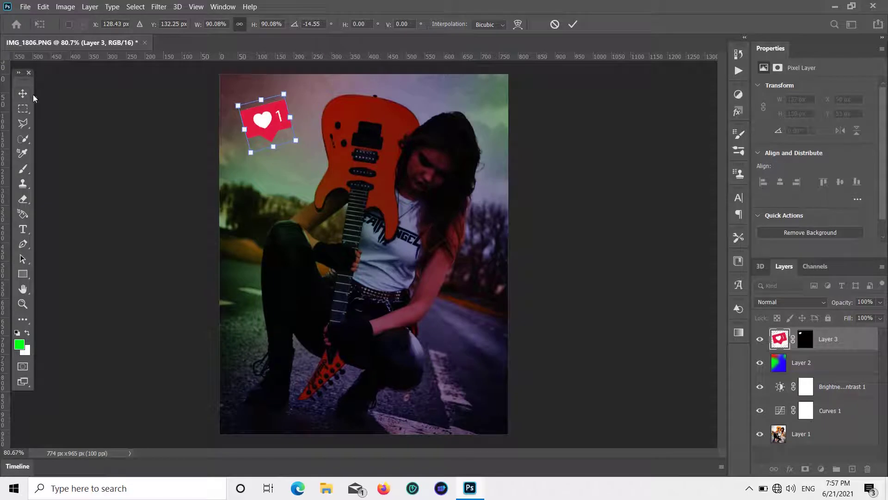
{"action": "key", "text": "Return"}
{"action": "key", "text": "ctrl+j"}
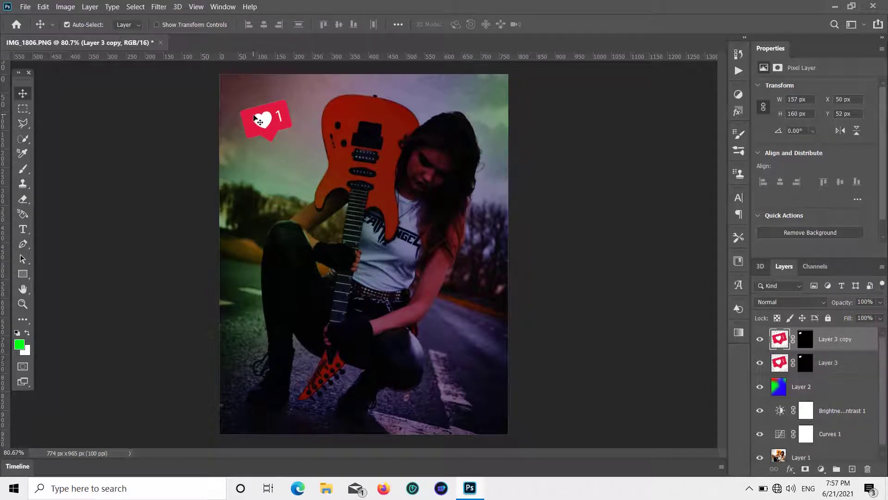
{"action": "left_click_drag", "start_coordinate": [259, 122], "coordinate": [262, 165]}
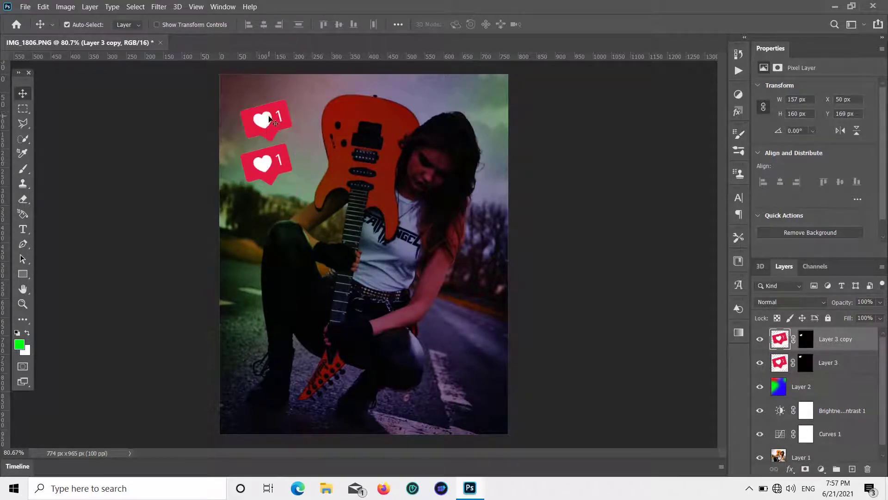
{"action": "left_click_drag", "start_coordinate": [269, 116], "coordinate": [268, 112]}
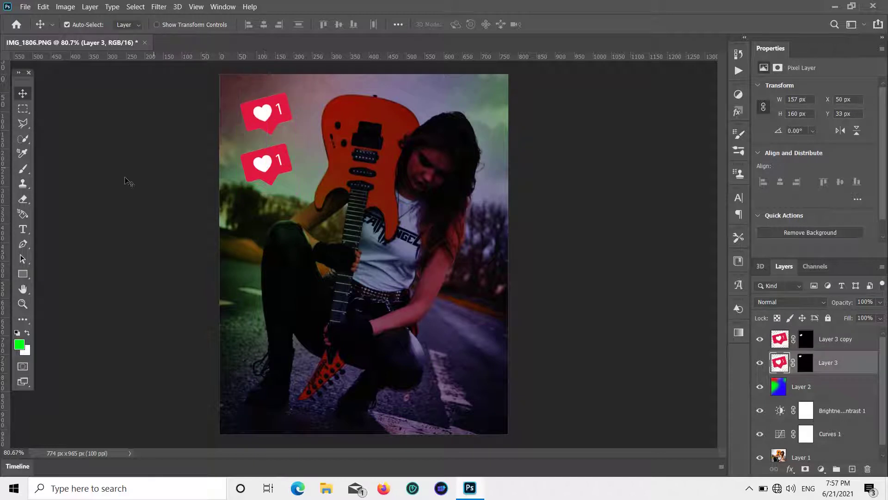
Sample the badge's red as the brush's paint colour.
{"action": "left_click", "coordinate": [26, 167]}
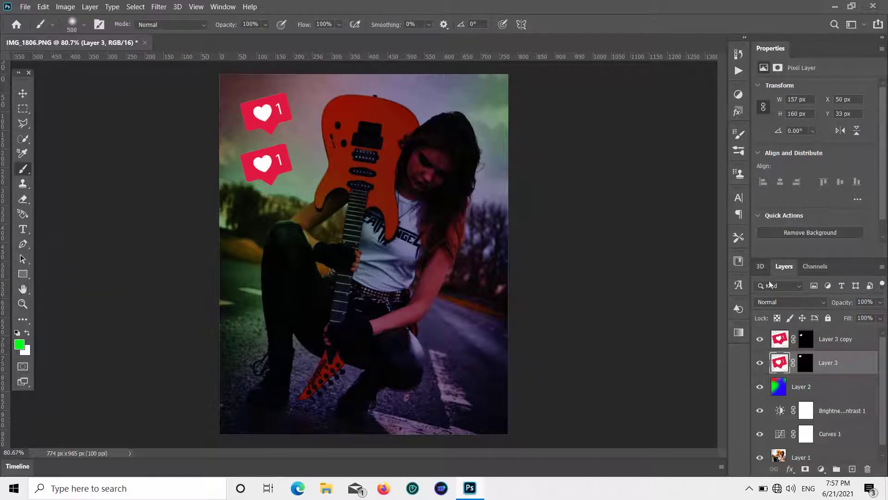
{"action": "left_click", "coordinate": [17, 345]}
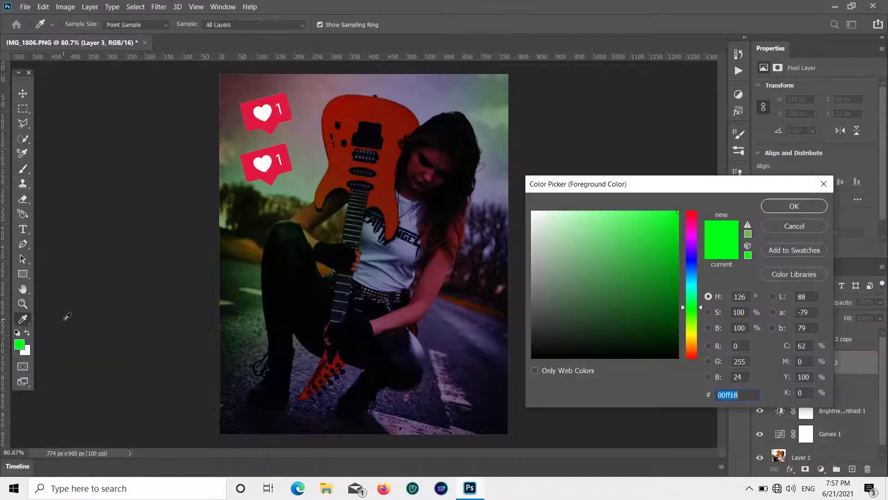
{"action": "left_click", "coordinate": [275, 105]}
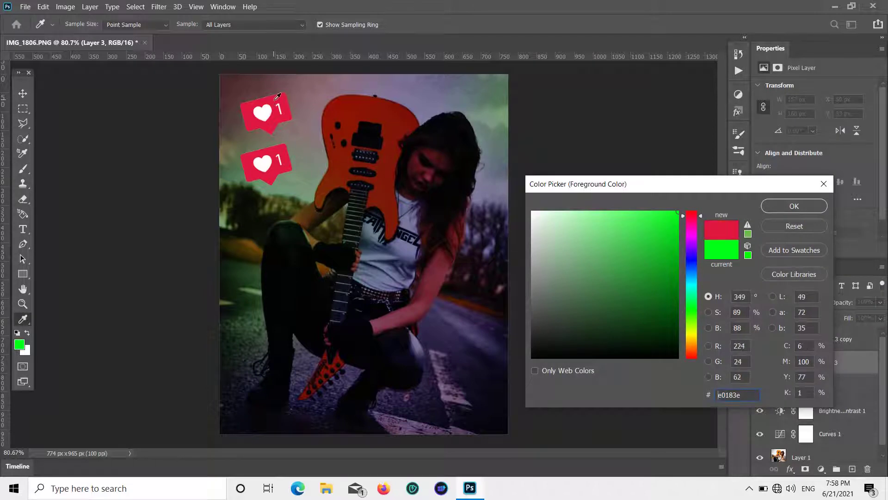
{"action": "left_click", "coordinate": [791, 206]}
{"action": "scroll", "coordinate": [268, 125], "scroll_direction": "up", "scroll_amount": 1}
{"action": "scroll", "coordinate": [268, 125], "scroll_direction": "up", "scroll_amount": 2}
{"action": "scroll", "coordinate": [268, 128], "scroll_direction": "up", "scroll_amount": 2}
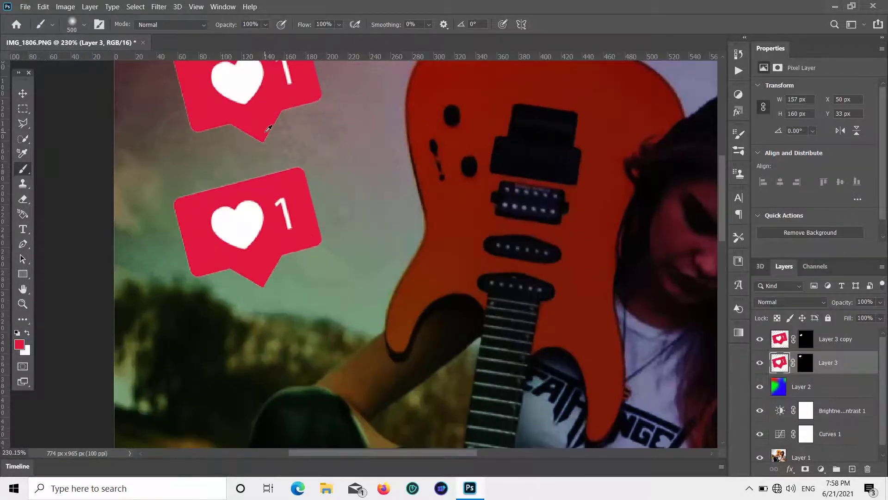
Paint the upper badge solid red over its white heart, then zoom out to the full poster.
{"action": "key", "text": "bracketleft"}
{"action": "key", "text": "bracketleft"}
{"action": "key", "text": "bracketleft"}
{"action": "scroll", "coordinate": [233, 145], "scroll_direction": "up", "scroll_amount": 2}
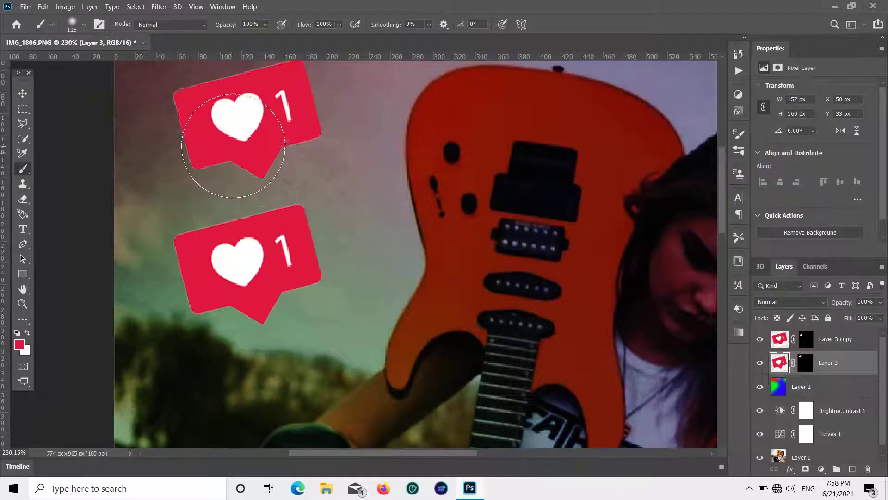
{"action": "scroll", "coordinate": [234, 146], "scroll_direction": "up", "scroll_amount": 2}
{"action": "left_click_drag", "start_coordinate": [237, 138], "coordinate": [242, 140]}
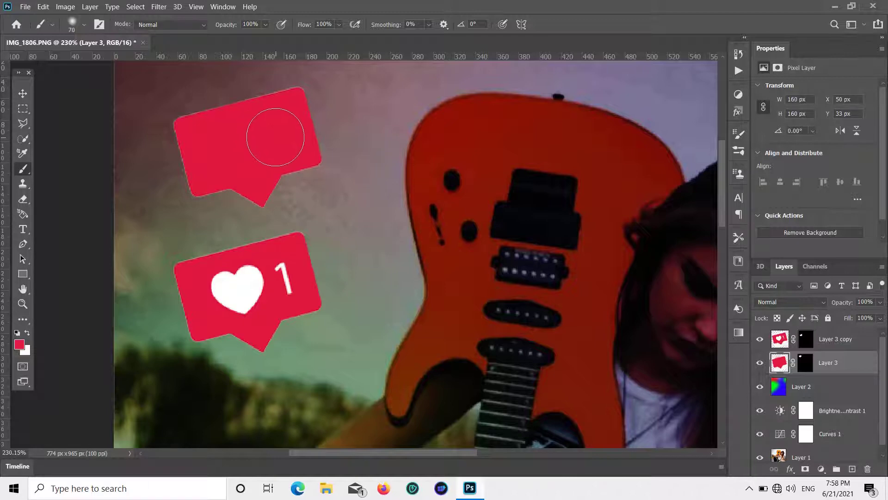
{"action": "left_click", "coordinate": [25, 95]}
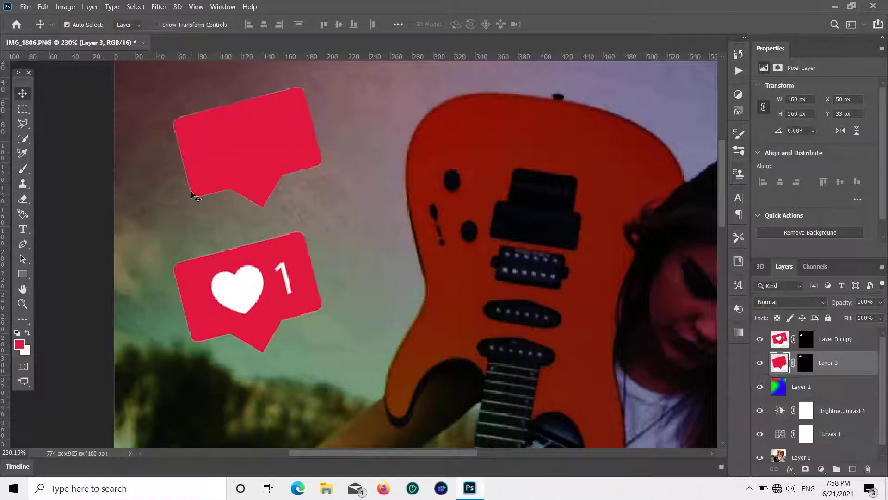
{"action": "scroll", "coordinate": [194, 195], "scroll_direction": "down", "scroll_amount": 2}
{"action": "scroll", "coordinate": [195, 196], "scroll_direction": "down", "scroll_amount": 1}
{"action": "scroll", "coordinate": [195, 195], "scroll_direction": "down", "scroll_amount": 1}
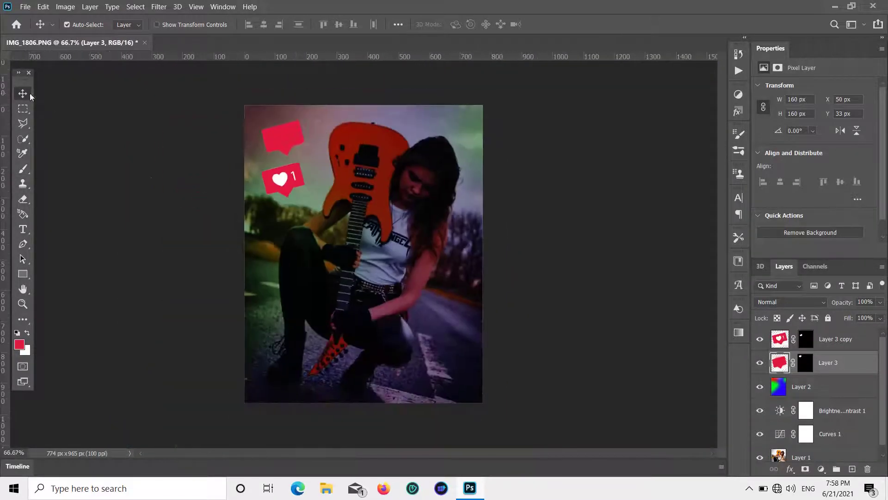
Scale the lower heart badge to about 83%, then select the plain Layer 3 badge.
{"action": "key", "text": "ctrl+plus"}
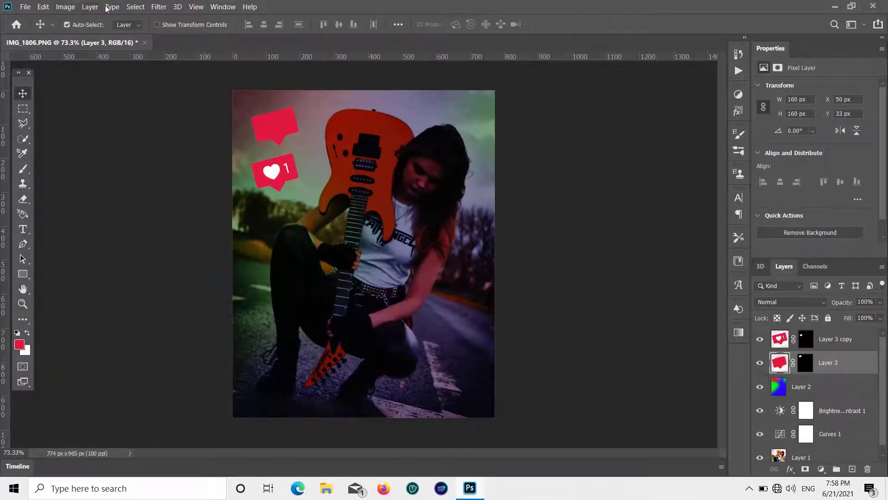
{"action": "left_click", "coordinate": [275, 180]}
{"action": "key", "text": "ctrl+t"}
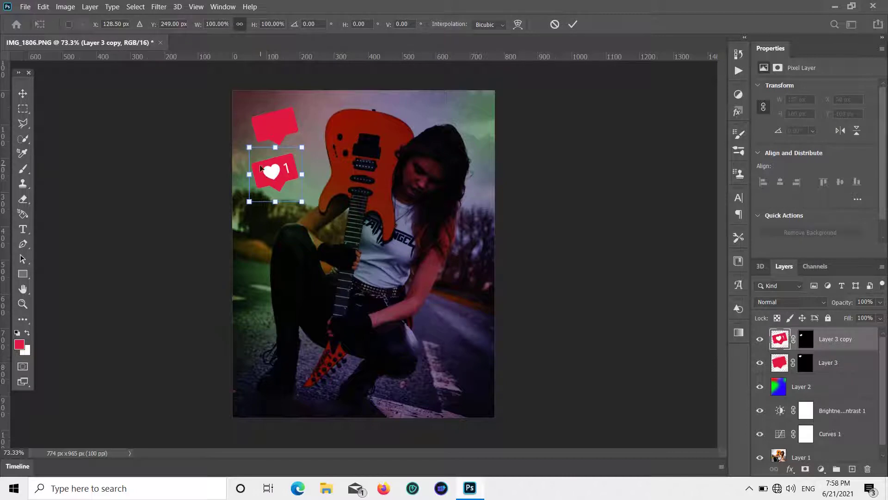
{"action": "left_click_drag", "start_coordinate": [249, 148], "coordinate": [258, 156]}
{"action": "key", "text": "Return"}
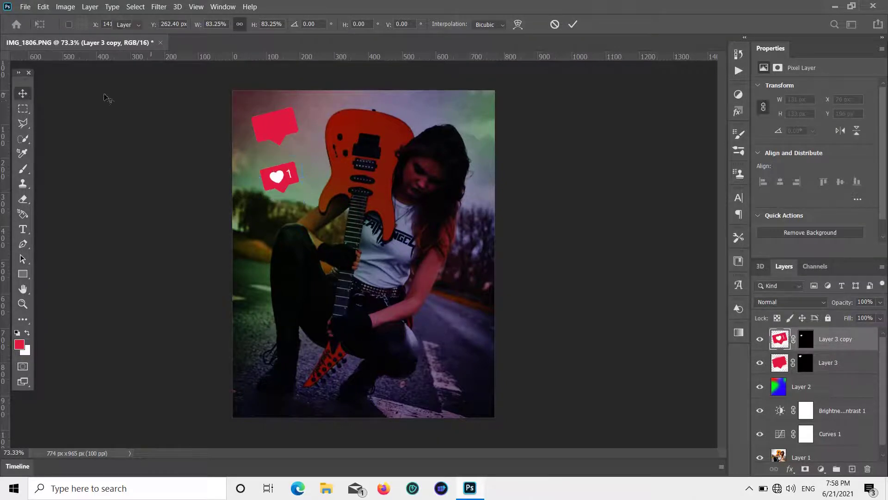
{"action": "left_click", "coordinate": [257, 113]}
{"action": "left_click", "coordinate": [159, 6]}
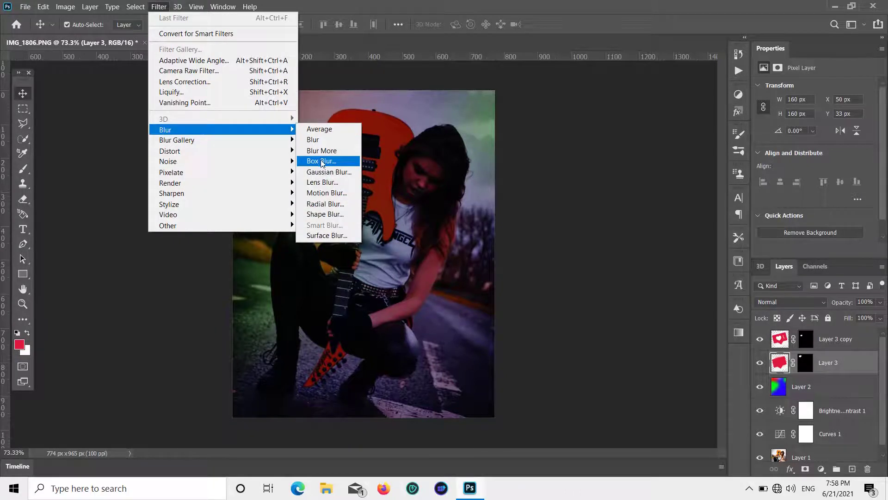
{"action": "mouse_move", "coordinate": [165, 129]}
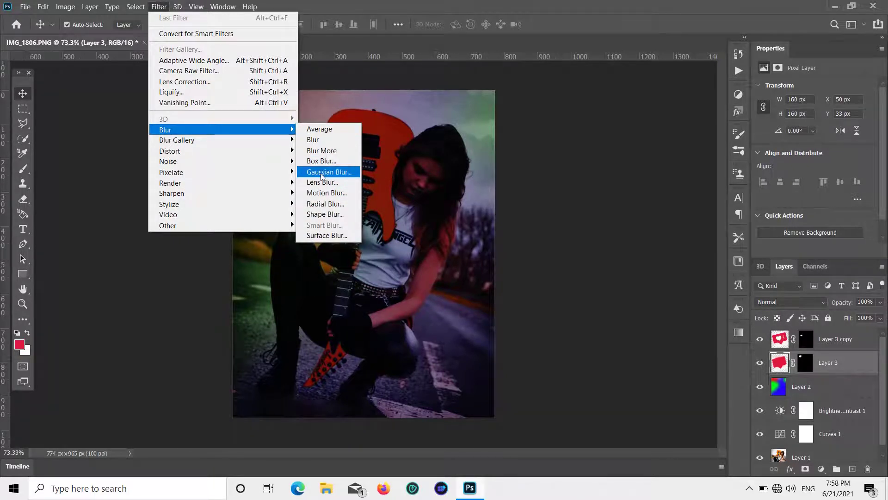
Apply an 18.0-pixel Gaussian Blur to the Layer 3 badge.
{"action": "left_click", "coordinate": [321, 172]}
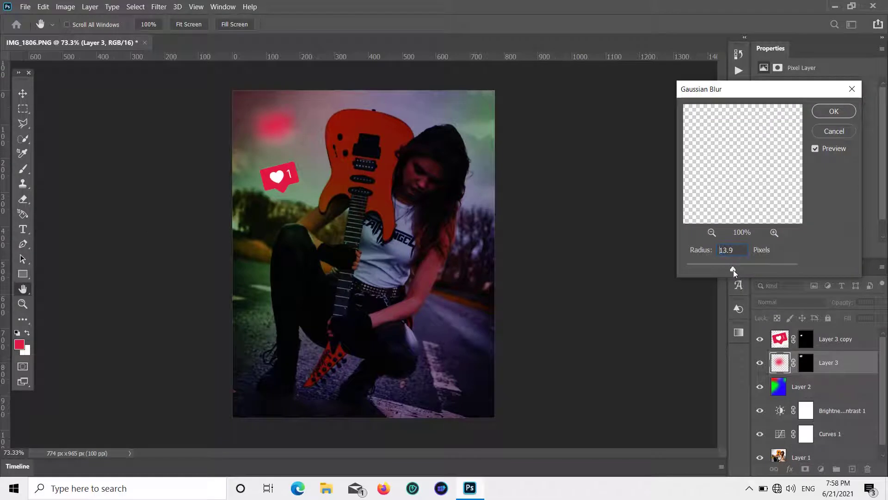
{"action": "left_click_drag", "start_coordinate": [741, 270], "coordinate": [731, 267]}
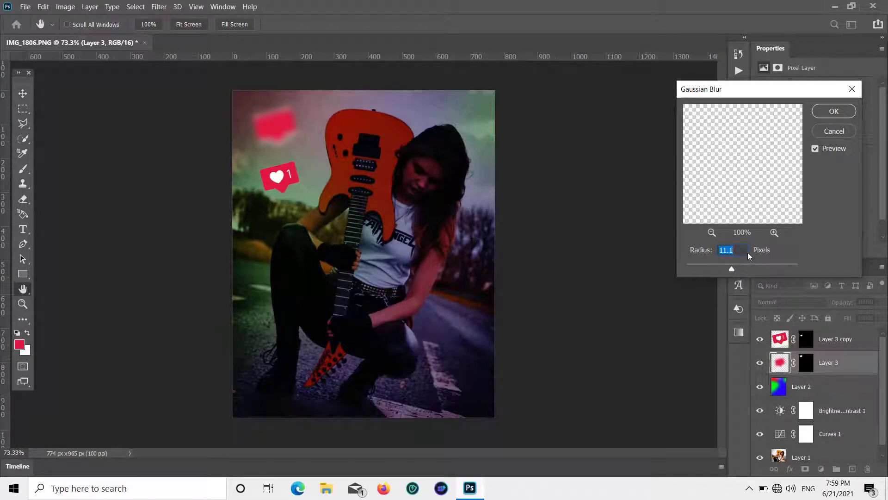
{"action": "left_click_drag", "start_coordinate": [734, 268], "coordinate": [734, 268]}
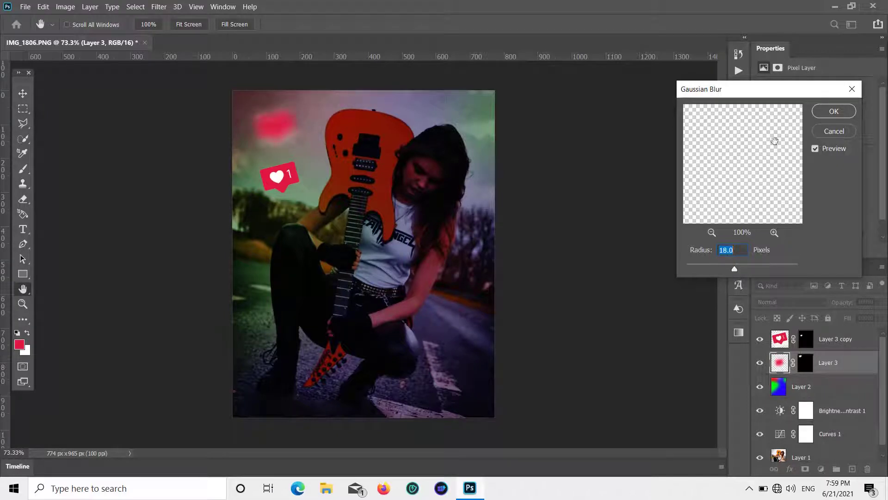
{"action": "left_click", "coordinate": [832, 112]}
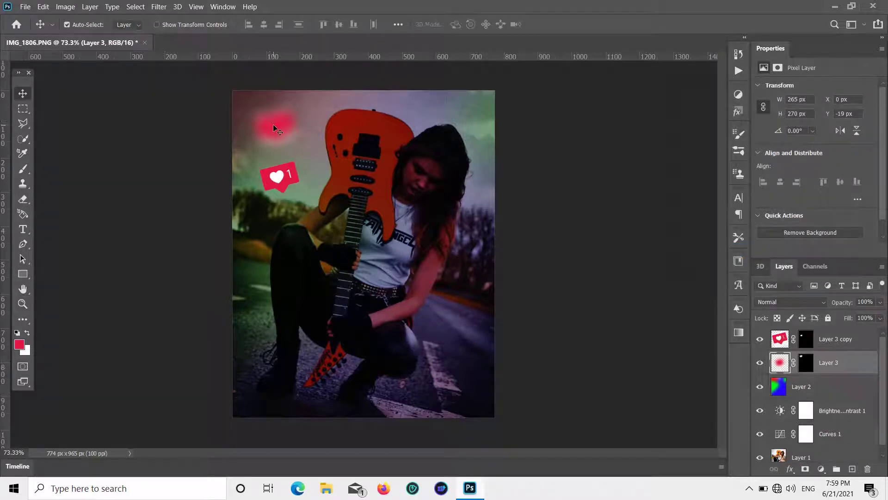
Scale the pink glow (Layer 3) up to 114%.
{"action": "key", "text": "ctrl+t"}
{"action": "left_click_drag", "start_coordinate": [232, 175], "coordinate": [219, 188]}
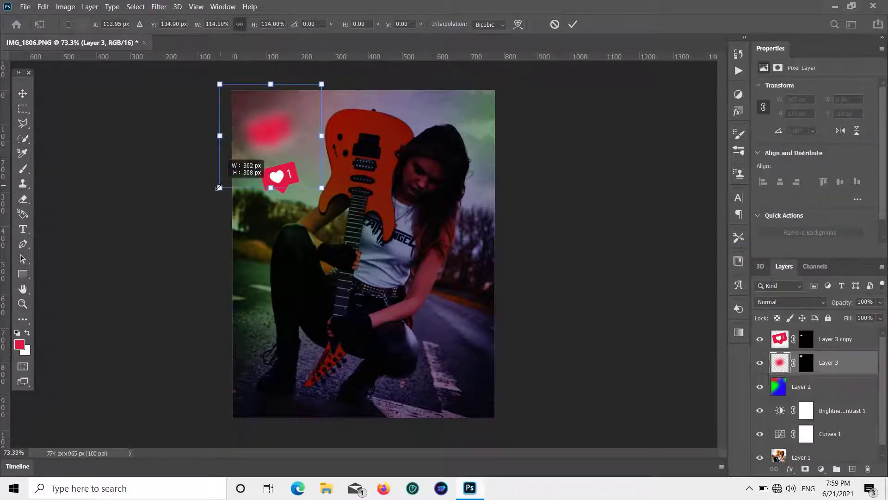
{"action": "left_click", "coordinate": [24, 94]}
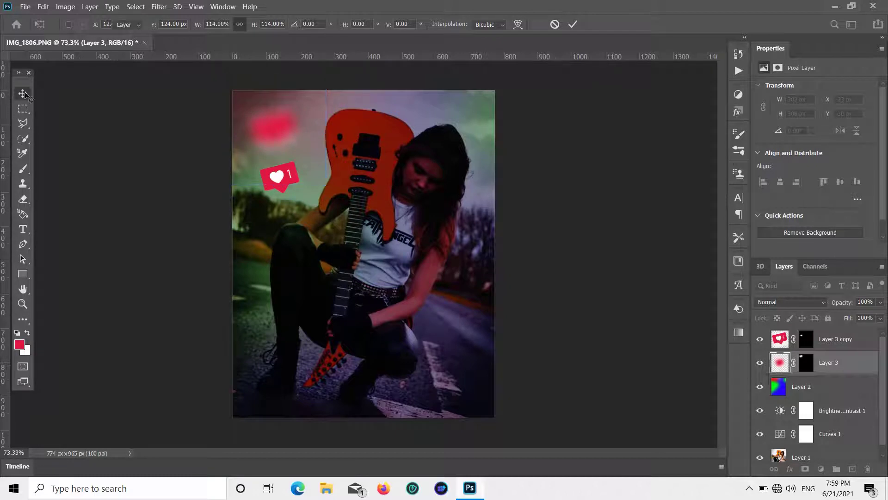
Resize the heart badge (Layer 3 copy) and set it on top of the glow.
{"action": "left_click", "coordinate": [287, 174]}
{"action": "key", "text": "ctrl+t"}
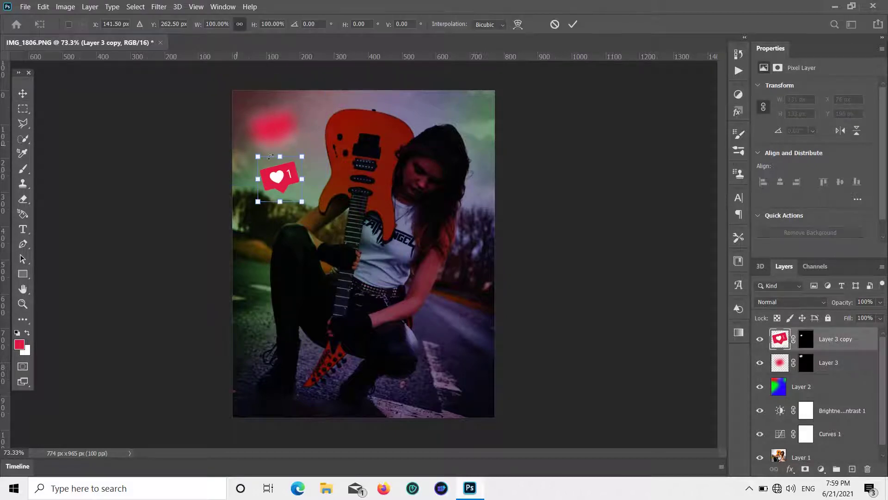
{"action": "mouse_move", "coordinate": [258, 157]}
{"action": "left_mouse_down"}
{"action": "mouse_move", "coordinate": [274, 174]}
{"action": "mouse_move", "coordinate": [280, 126]}
{"action": "mouse_move", "coordinate": [249, 159]}
{"action": "left_mouse_up"}
{"action": "left_click_drag", "start_coordinate": [271, 131], "coordinate": [268, 121]}
{"action": "key", "text": "Return"}
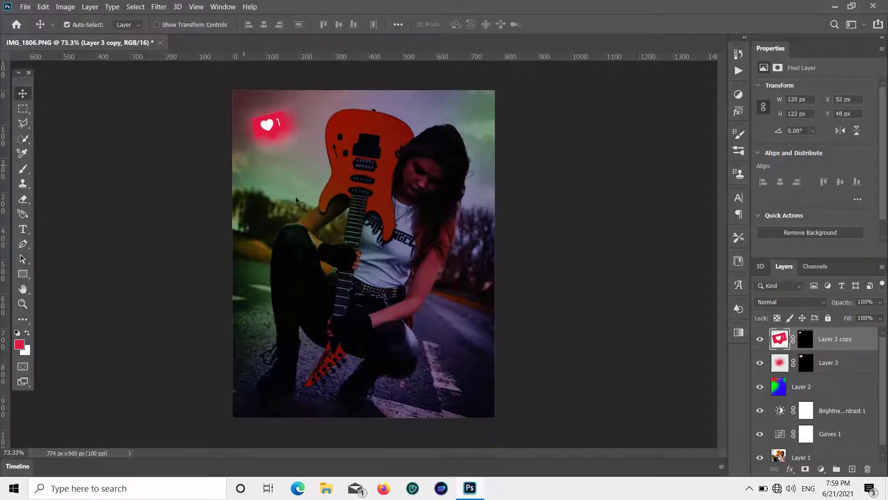
Choose bright green and try painting Layer 2's sky with the Clone Stamp, which fails.
{"action": "left_click", "coordinate": [820, 393]}
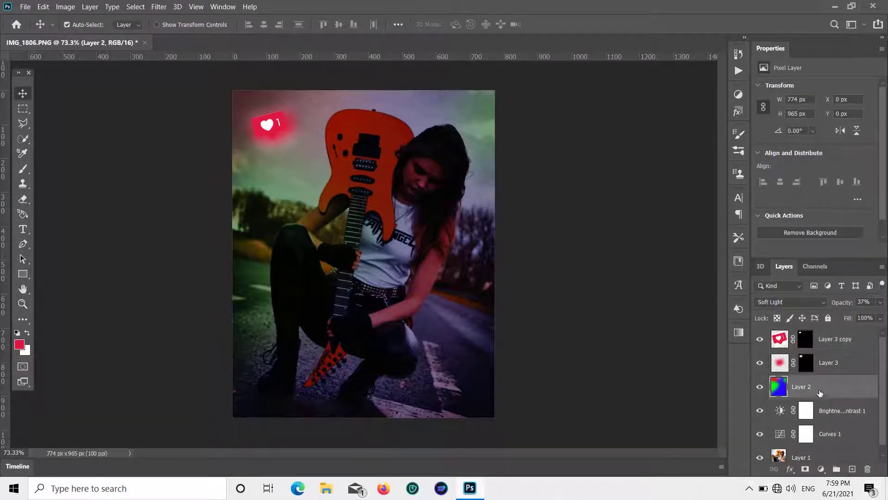
{"action": "left_click", "coordinate": [23, 183]}
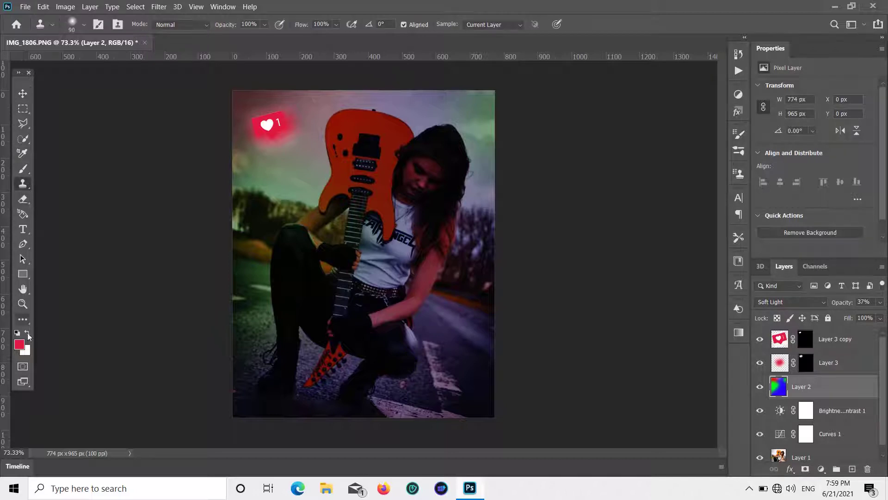
{"action": "left_click", "coordinate": [19, 344]}
{"action": "left_click", "coordinate": [691, 302]}
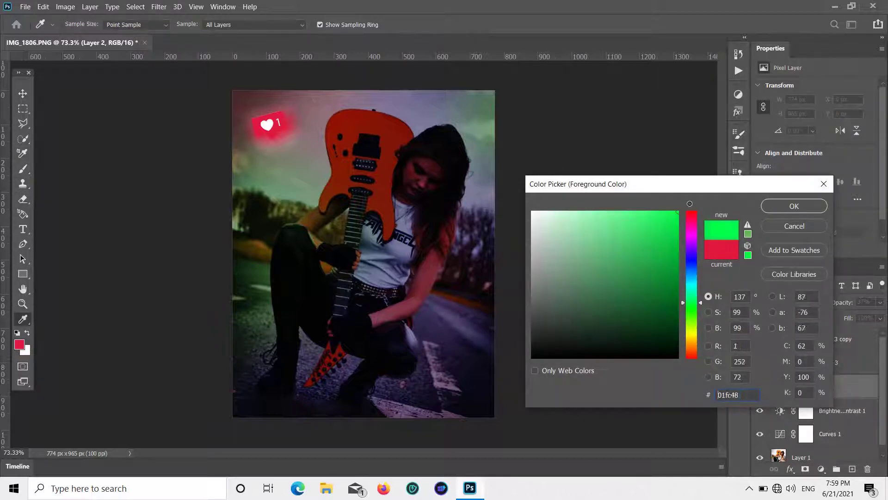
{"action": "left_click", "coordinate": [794, 206]}
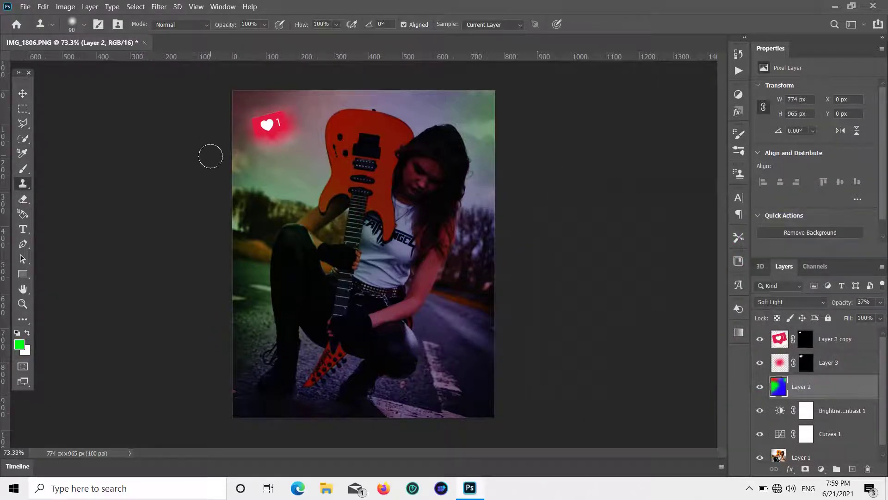
{"action": "key", "text": "bracketright"}
{"action": "key", "text": "bracketright"}
{"action": "key", "text": "bracketright"}
{"action": "key", "text": "bracketright"}
{"action": "key", "text": "bracketright"}
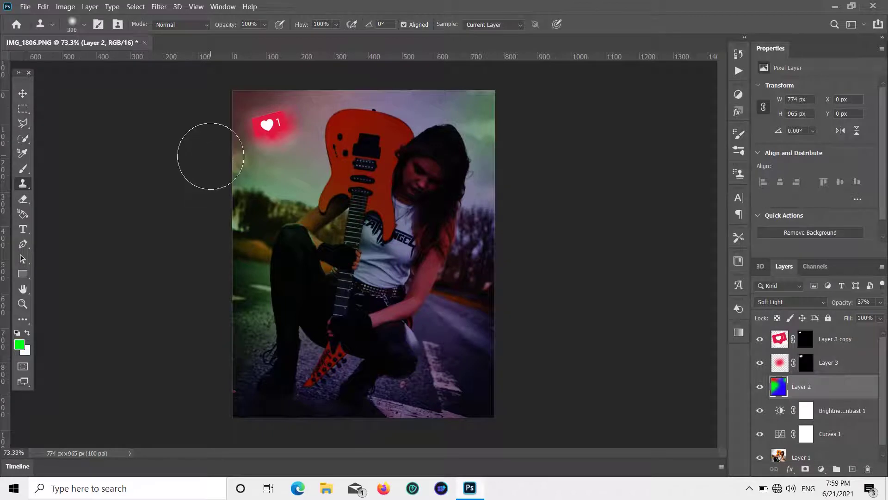
{"action": "key", "text": "bracketright"}
{"action": "key", "text": "bracketright"}
{"action": "key", "text": "bracketright"}
{"action": "key", "text": "bracketright"}
{"action": "left_click", "coordinate": [240, 137]}
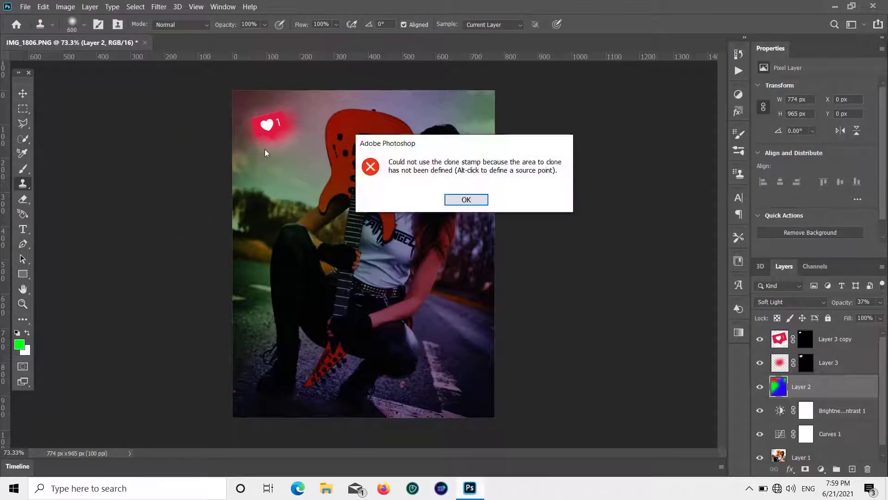
{"action": "left_click", "coordinate": [465, 200]}
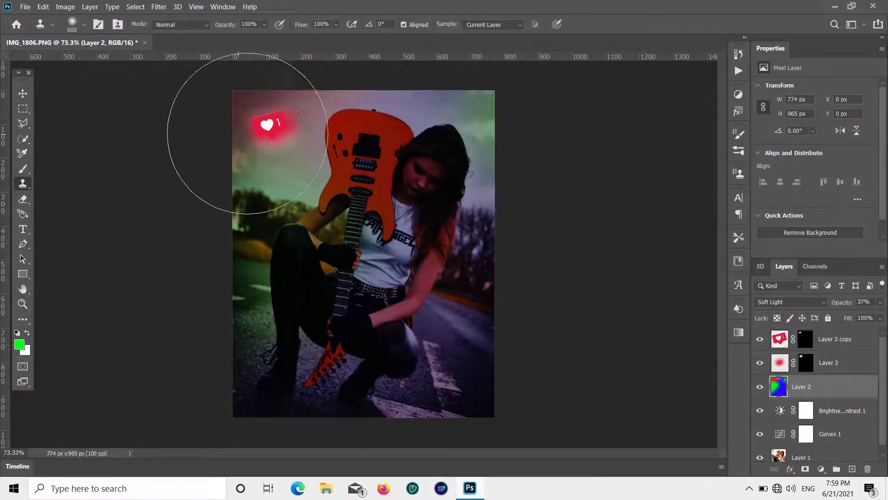
{"action": "left_click", "coordinate": [260, 126]}
{"action": "left_click", "coordinate": [466, 199]}
Move the heart badge and its pink glow together to the lower right.
{"action": "key", "text": "v"}
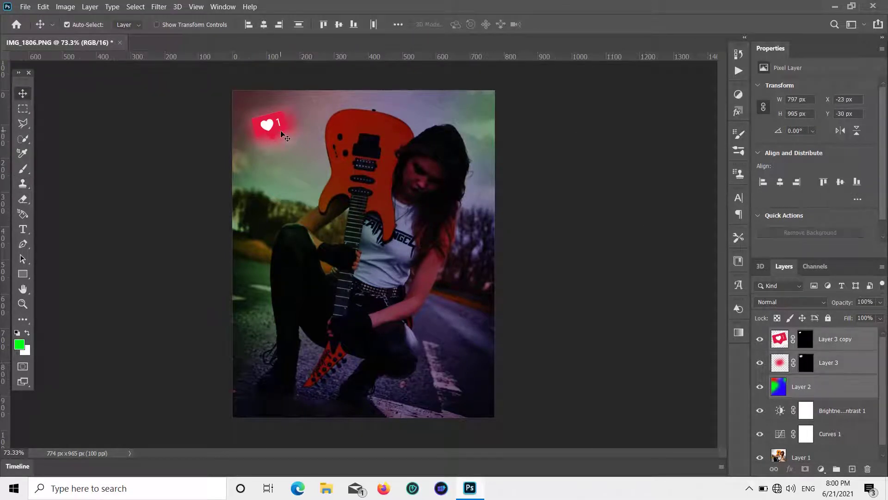
{"action": "mouse_move", "coordinate": [278, 129]}
{"action": "left_mouse_down"}
{"action": "mouse_move", "coordinate": [283, 204]}
{"action": "mouse_move", "coordinate": [284, 175]}
{"action": "left_mouse_up"}
{"action": "left_click", "coordinate": [685, 350]}
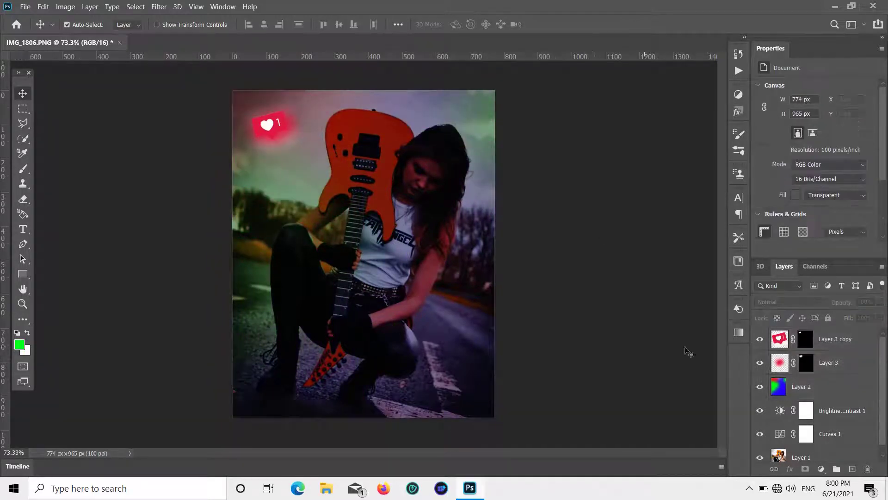
{"action": "left_click", "coordinate": [850, 346]}
{"action": "left_click", "coordinate": [851, 367], "text": "shift"}
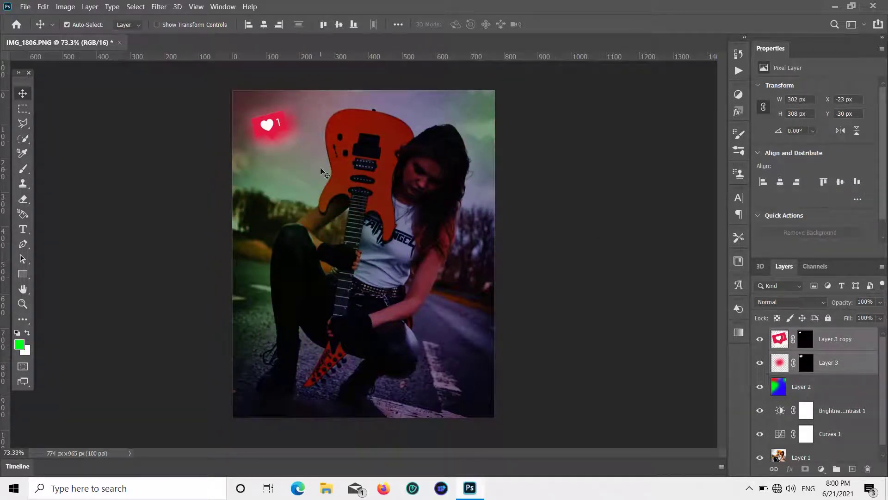
{"action": "left_click_drag", "start_coordinate": [280, 108], "coordinate": [448, 307]}
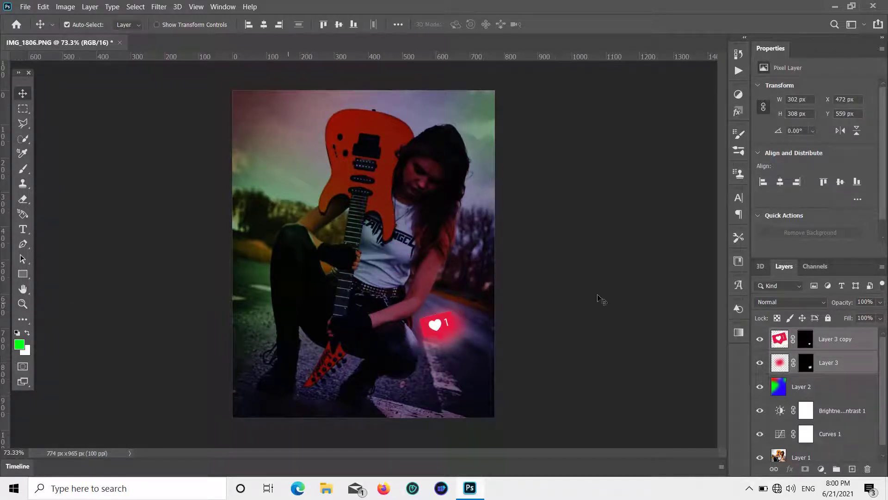
Paint Layer 2's top-left pink sky green with an enlarged brush.
{"action": "left_click", "coordinate": [824, 388]}
{"action": "key", "text": "b"}
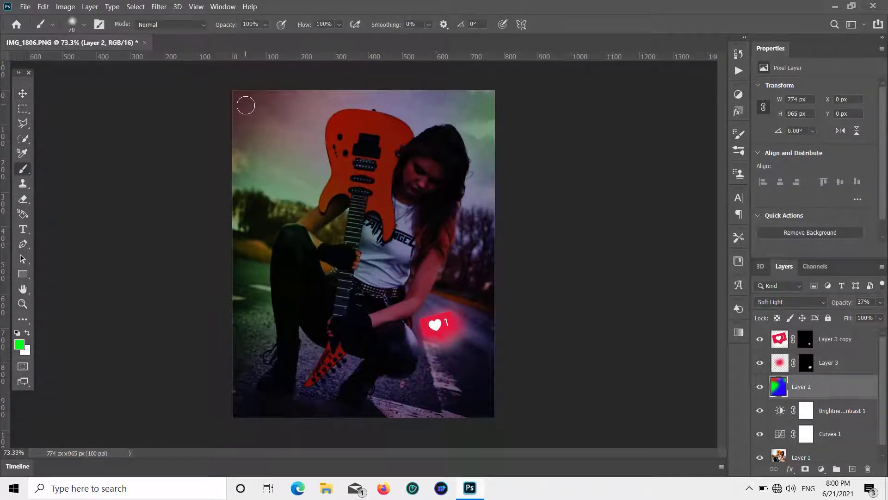
{"action": "key", "text": "Return"}
{"action": "left_click", "coordinate": [21, 347]}
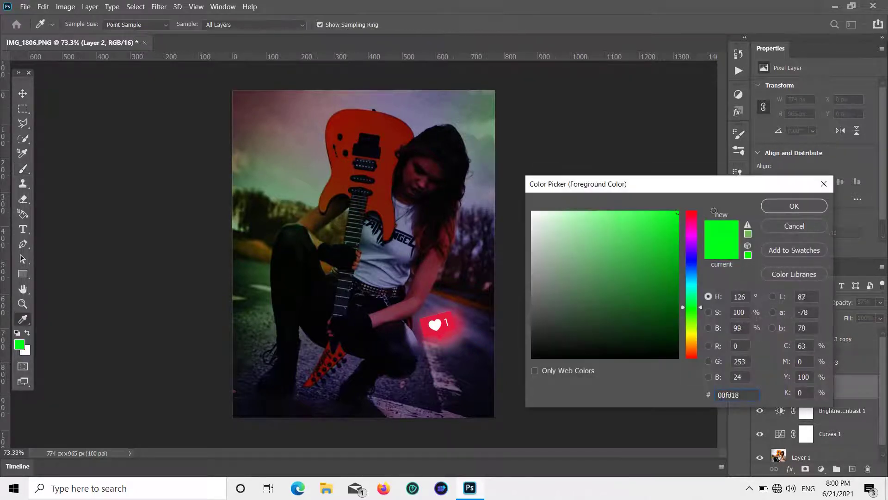
{"action": "key", "text": "Return"}
{"action": "key", "text": "bracketright"}
{"action": "key", "text": "bracketright"}
{"action": "key", "text": "bracketright"}
{"action": "key", "text": "bracketright"}
{"action": "key", "text": "bracketright"}
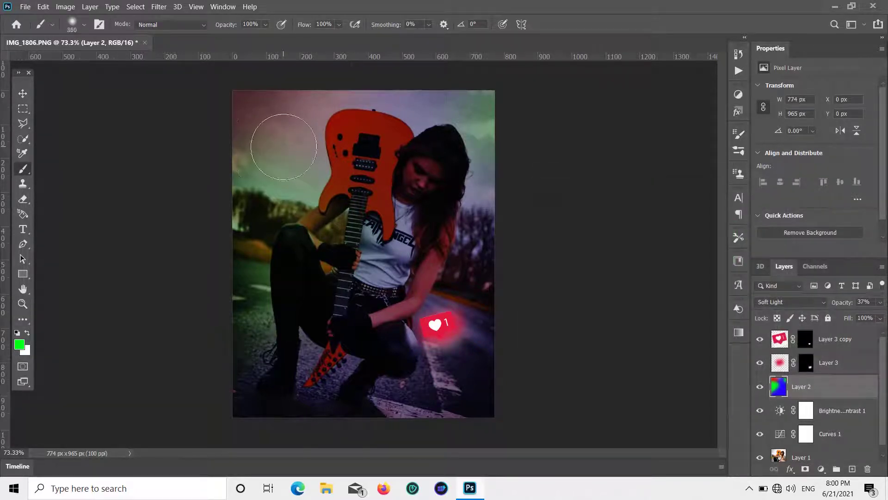
{"action": "key", "text": "bracketright"}
{"action": "key", "text": "bracketright"}
{"action": "key", "text": "bracketright"}
{"action": "key", "text": "bracketright"}
{"action": "key", "text": "bracketright"}
{"action": "left_click", "coordinate": [276, 141]}
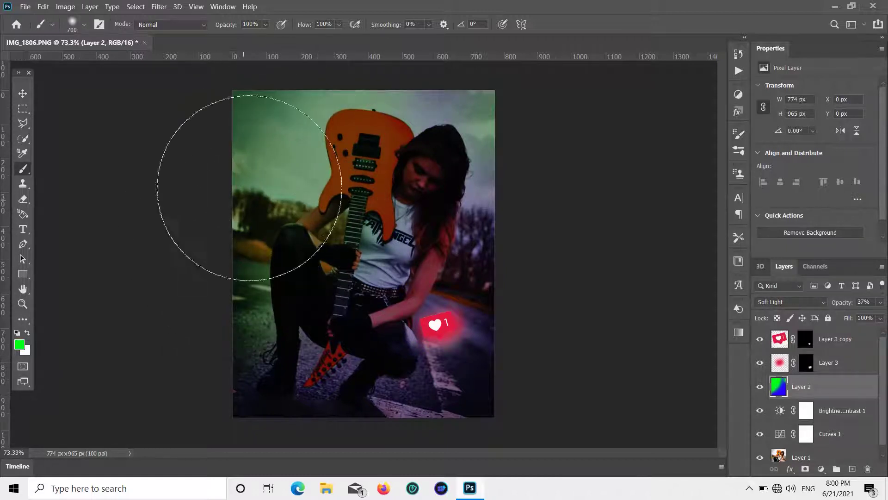
{"action": "left_click", "coordinate": [21, 93]}
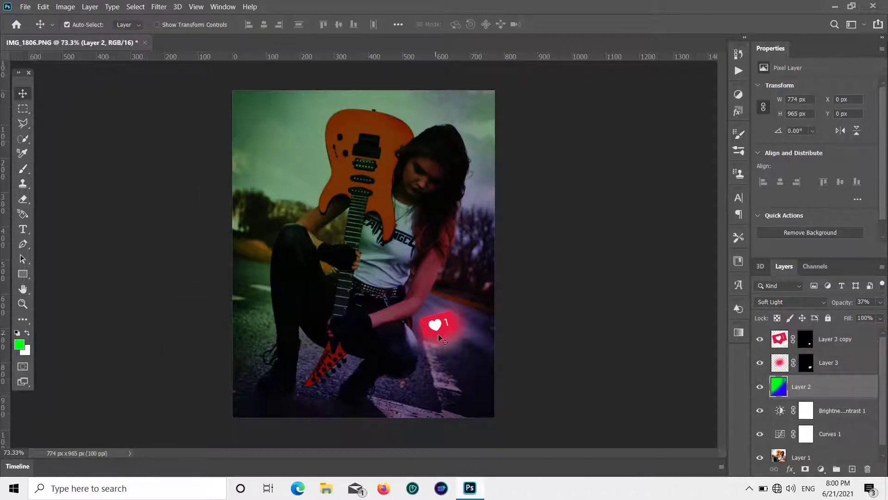
Move the heart badge and glow back to the upper left.
{"action": "left_click", "coordinate": [844, 346]}
{"action": "left_click", "coordinate": [842, 363], "text": "shift"}
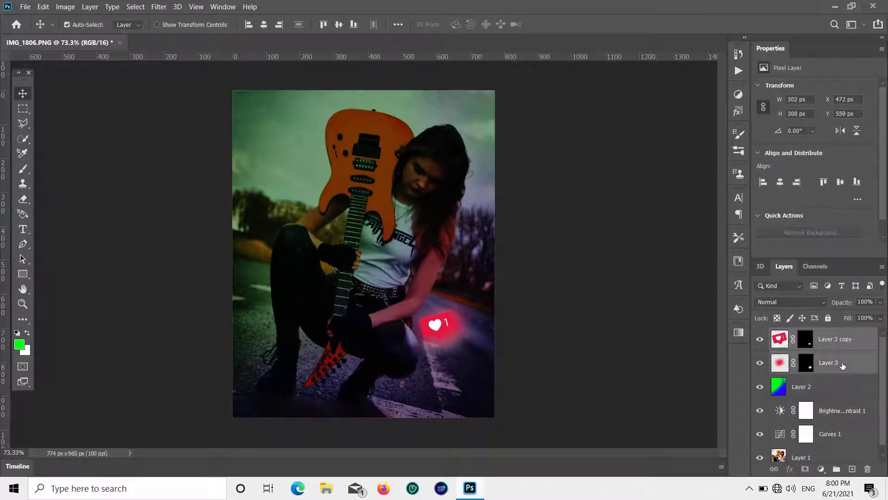
{"action": "left_click_drag", "start_coordinate": [468, 333], "coordinate": [282, 137]}
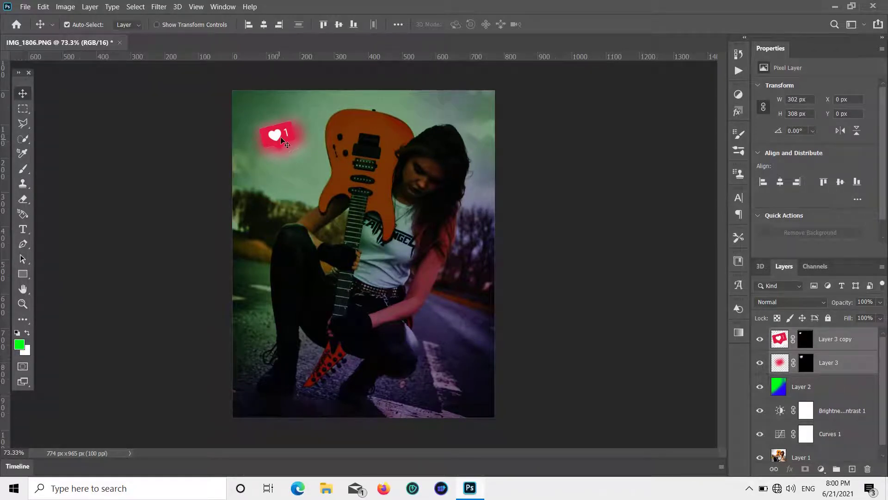
{"action": "left_click", "coordinate": [702, 246]}
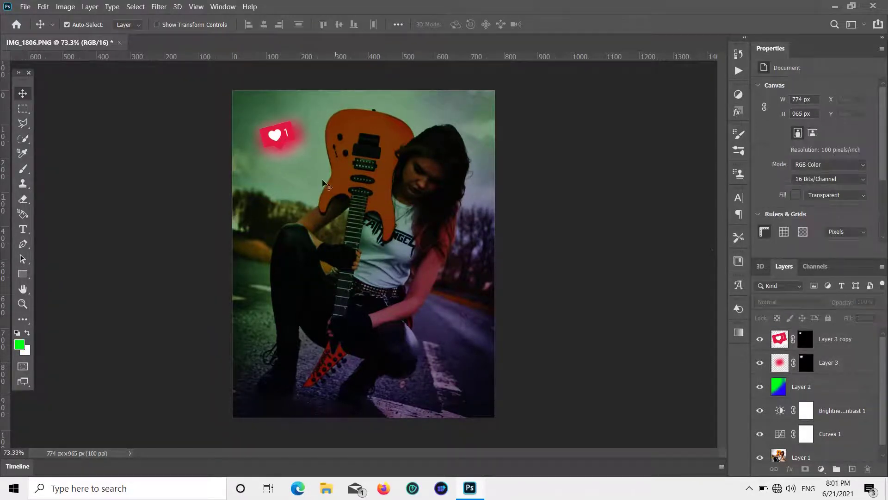
Scale the pink glow up to about 139% and reposition it.
{"action": "left_click", "coordinate": [292, 147]}
{"action": "key", "text": "ctrl+t"}
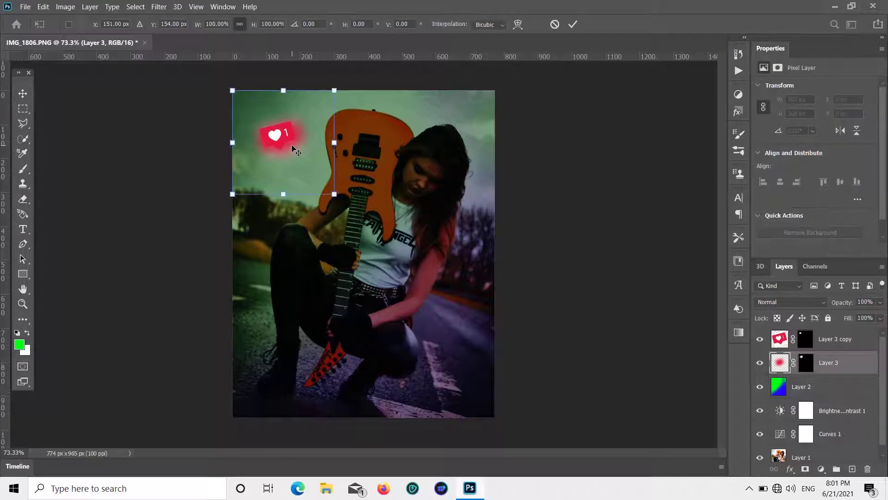
{"action": "left_click_drag", "start_coordinate": [334, 194], "coordinate": [373, 234]}
{"action": "mouse_move", "coordinate": [287, 147]}
{"action": "left_mouse_down"}
{"action": "mouse_move", "coordinate": [266, 118]}
{"action": "mouse_move", "coordinate": [268, 128]}
{"action": "left_mouse_up"}
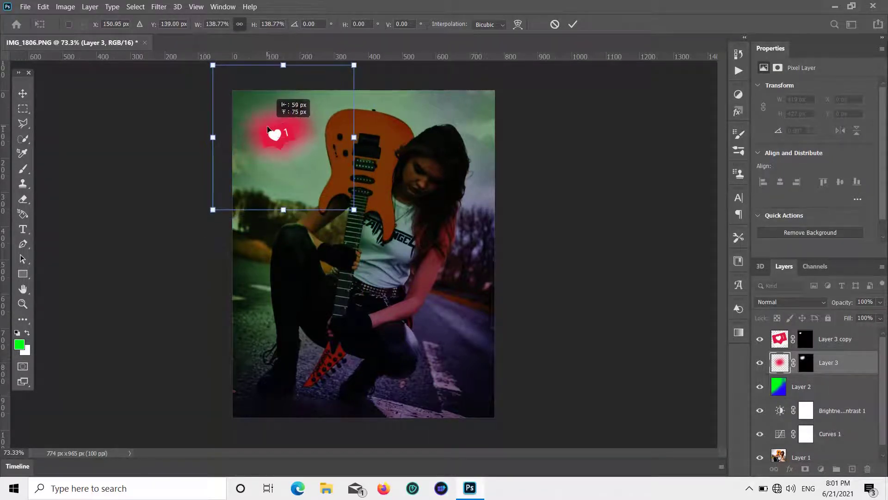
{"action": "left_click_drag", "start_coordinate": [268, 128], "coordinate": [268, 146]}
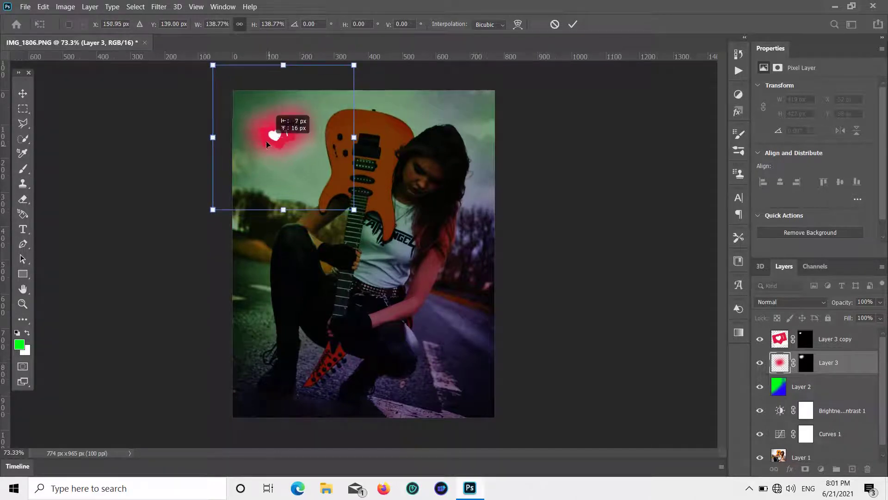
{"action": "key", "text": "Return"}
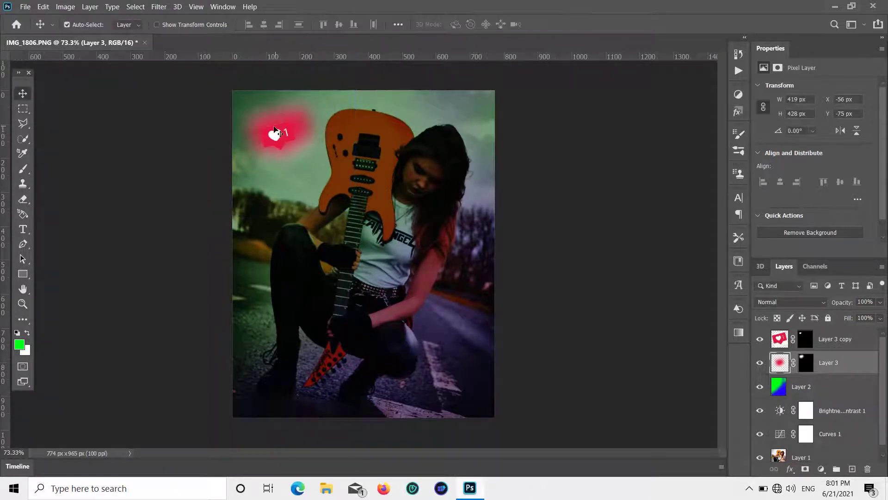
Move the like icon and glow down beside the guitar neck.
{"action": "left_click", "coordinate": [823, 339], "text": "shift"}
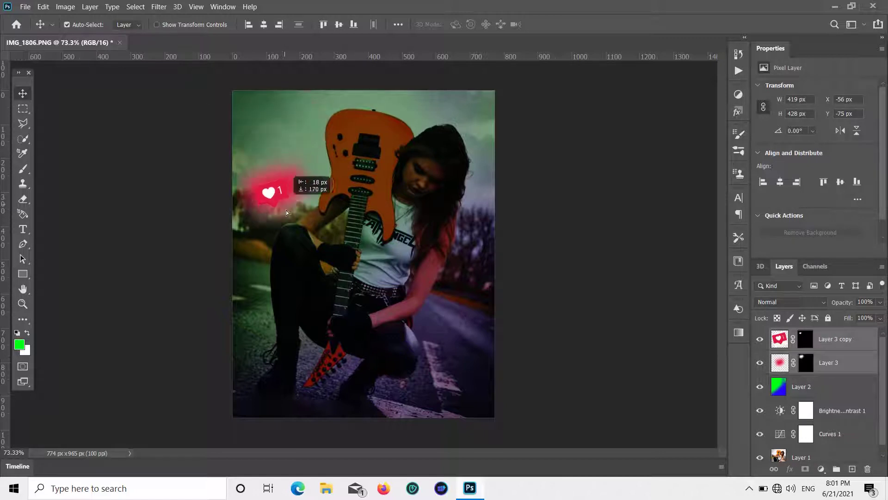
{"action": "left_click_drag", "start_coordinate": [293, 155], "coordinate": [300, 260]}
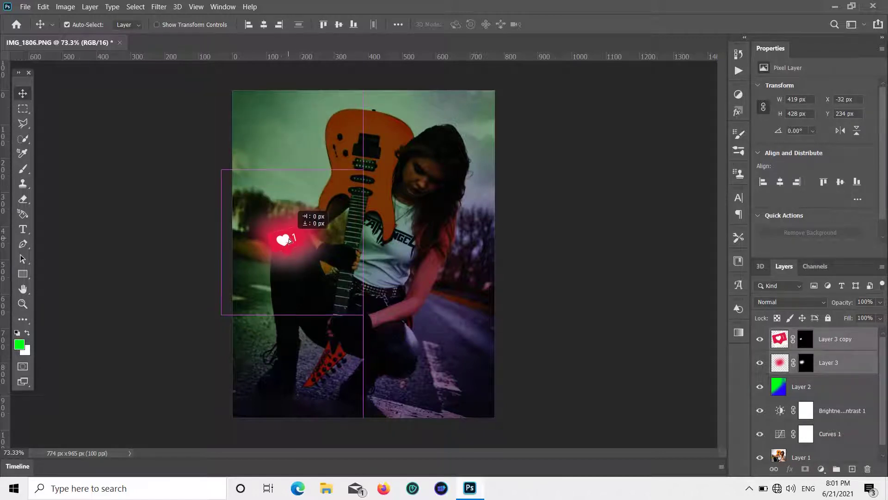
{"action": "left_click", "coordinate": [847, 381]}
{"action": "left_click", "coordinate": [23, 169]}
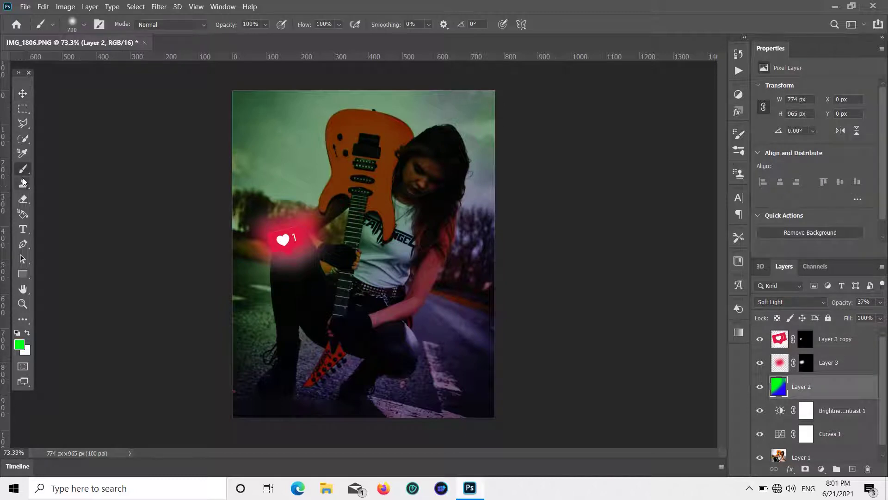
Paint saturated blue over Layer 2's top-left area.
{"action": "left_click", "coordinate": [19, 344]}
{"action": "left_click", "coordinate": [681, 262]}
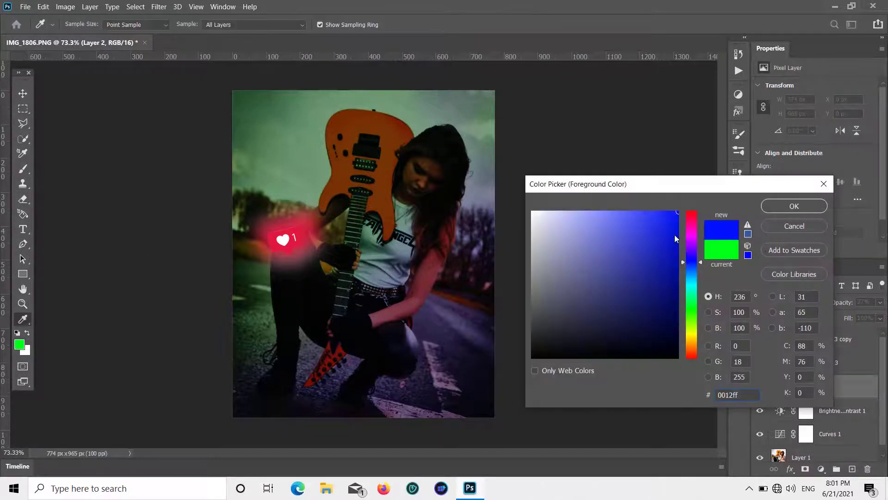
{"action": "left_click", "coordinate": [794, 207]}
{"action": "mouse_move", "coordinate": [267, 148]}
{"action": "left_mouse_down"}
{"action": "mouse_move", "coordinate": [321, 141]}
{"action": "mouse_move", "coordinate": [189, 104]}
{"action": "left_mouse_up"}
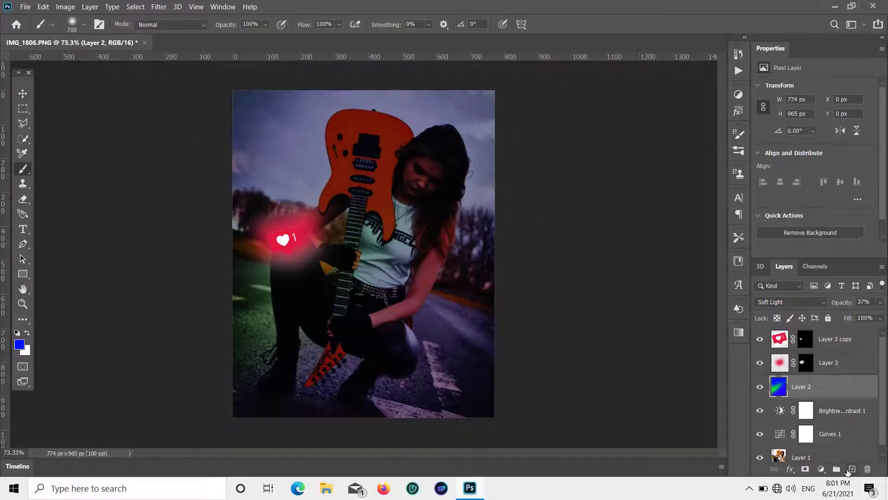
Add Layer 4 in Soft Light at 73% and paint blue over the sky and upper right.
{"action": "left_click", "coordinate": [852, 469]}
{"action": "left_click", "coordinate": [791, 301]}
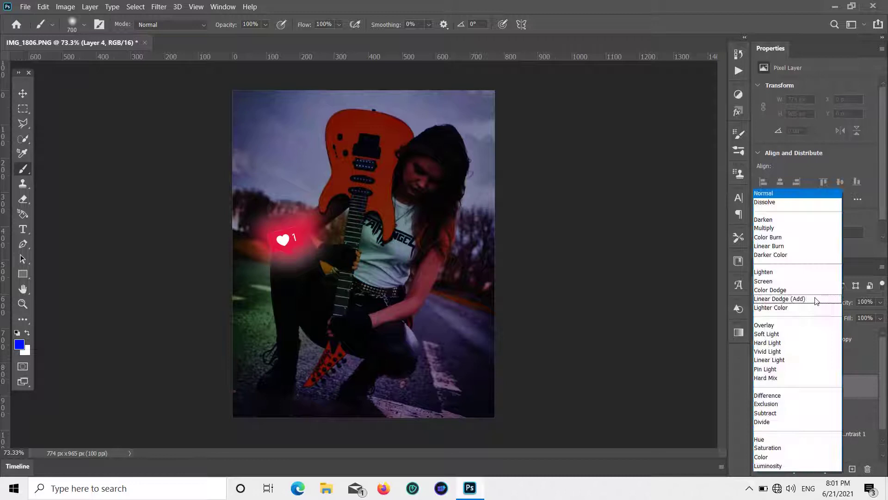
{"action": "left_click", "coordinate": [788, 334]}
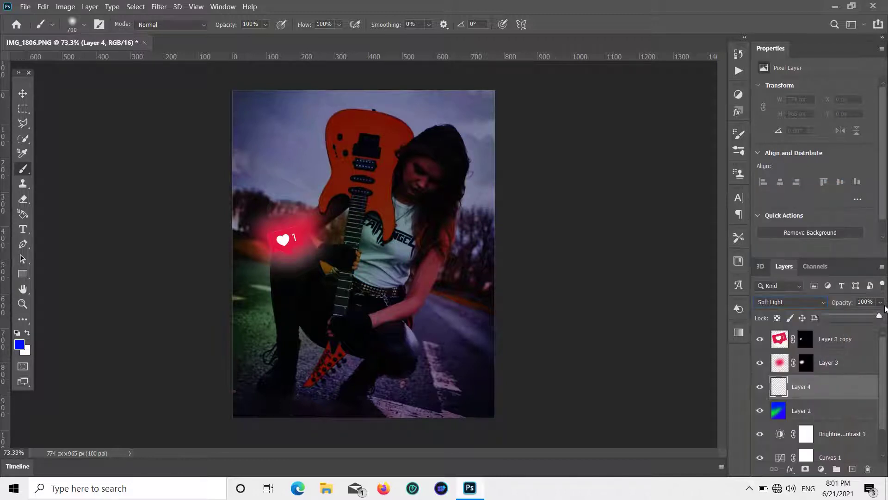
{"action": "left_click_drag", "start_coordinate": [857, 316], "coordinate": [864, 316]}
{"action": "left_click", "coordinate": [267, 123]}
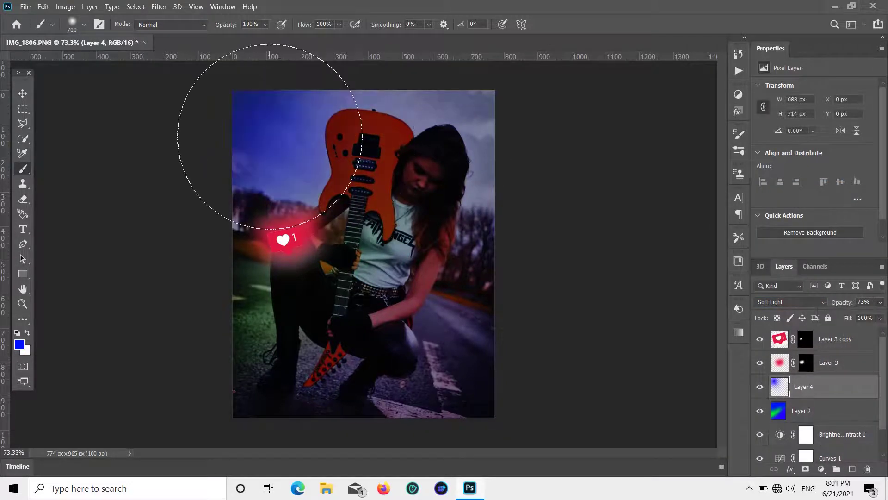
{"action": "left_click_drag", "start_coordinate": [384, 86], "coordinate": [426, 228]}
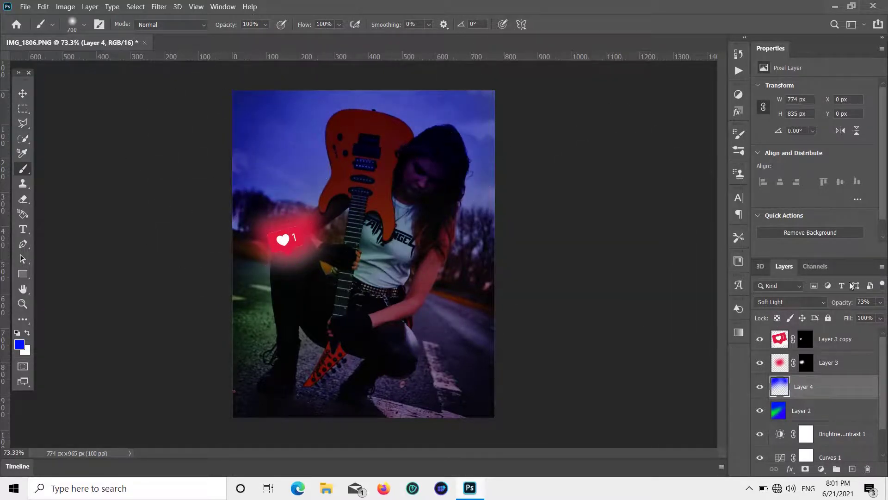
Move the like icon onto the girl's chest and the pink glow to the top-left.
{"action": "left_click", "coordinate": [21, 94]}
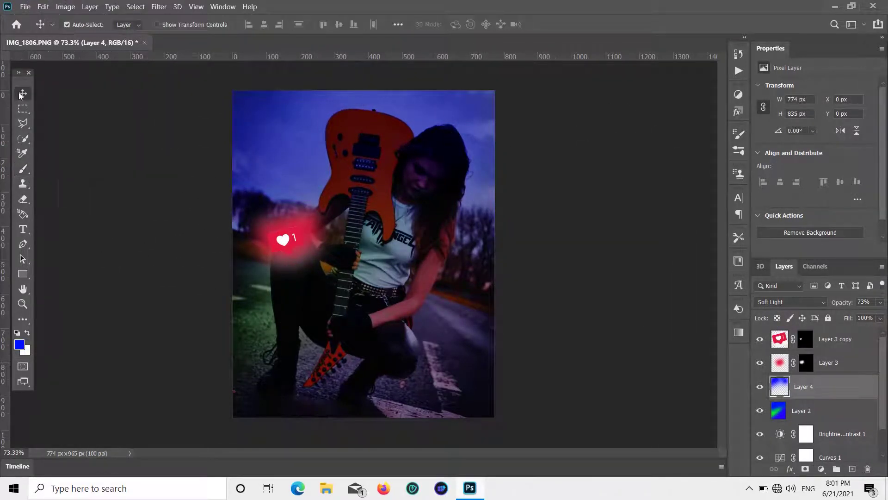
{"action": "left_click_drag", "start_coordinate": [281, 242], "coordinate": [350, 230]}
{"action": "left_click_drag", "start_coordinate": [281, 245], "coordinate": [270, 130]}
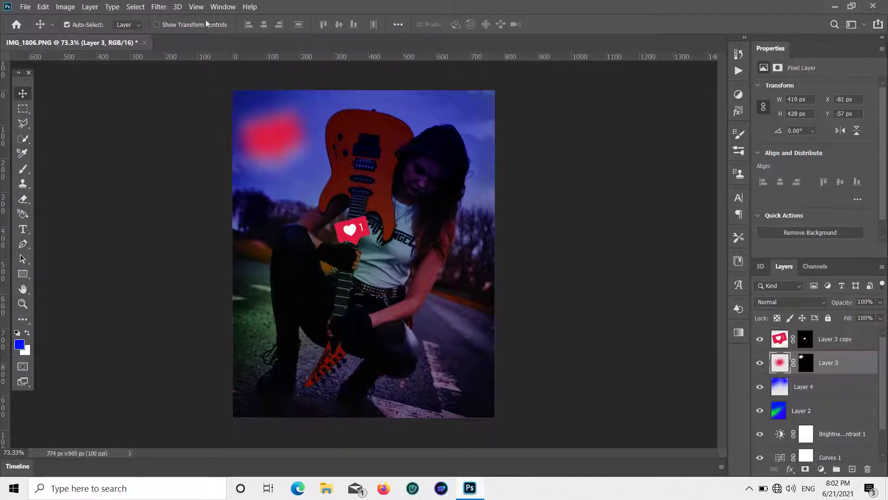
Apply a Gaussian Blur of about 38.7 px to the pink glow.
{"action": "left_click", "coordinate": [158, 6]}
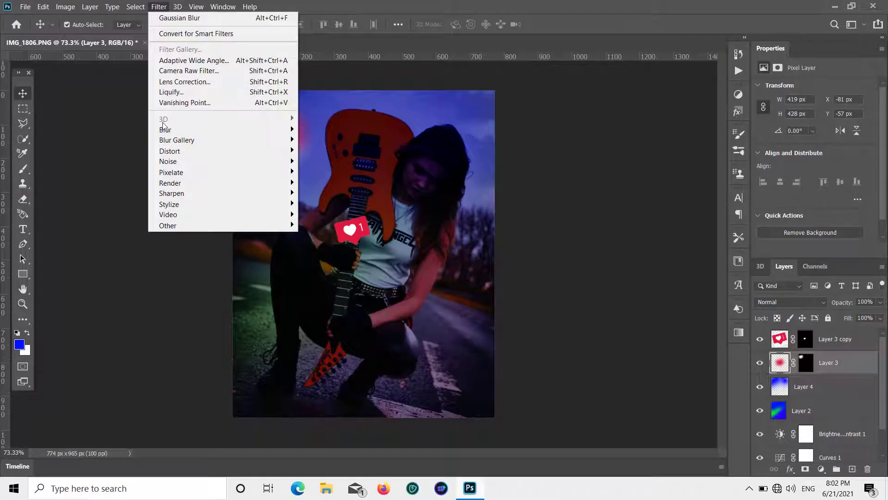
{"action": "mouse_move", "coordinate": [165, 130]}
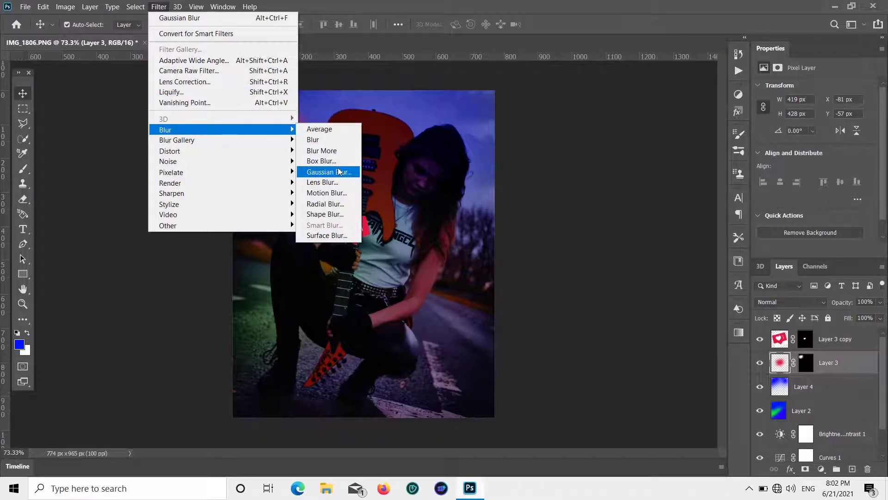
{"action": "left_click", "coordinate": [328, 171]}
{"action": "mouse_move", "coordinate": [737, 270]}
{"action": "left_mouse_down"}
{"action": "mouse_move", "coordinate": [725, 268]}
{"action": "mouse_move", "coordinate": [740, 268]}
{"action": "left_mouse_up"}
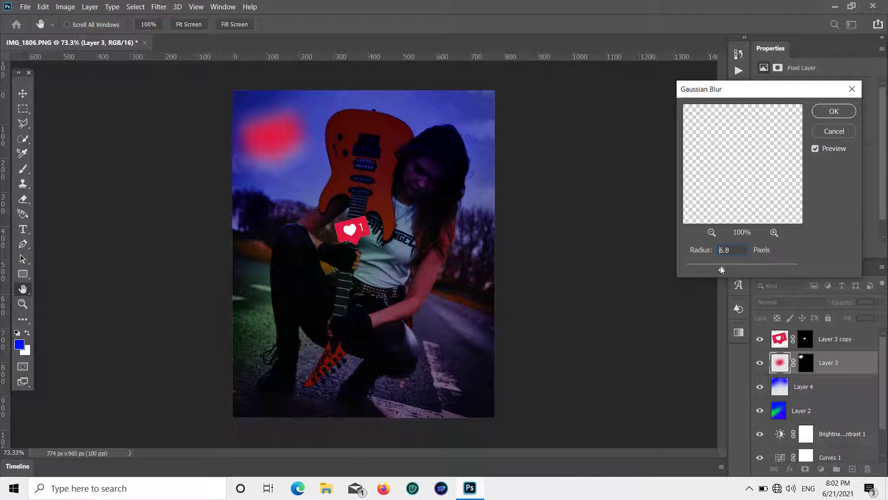
{"action": "left_click_drag", "start_coordinate": [727, 262], "coordinate": [743, 265]}
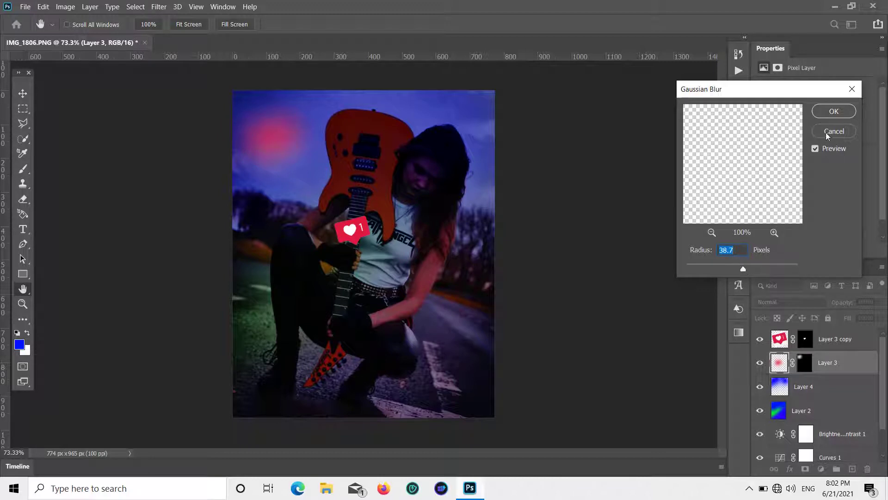
{"action": "left_click", "coordinate": [833, 113]}
Move the like icon up beside the glow and reselect the glow layer.
{"action": "key", "text": "v"}
{"action": "left_click_drag", "start_coordinate": [350, 226], "coordinate": [279, 145]}
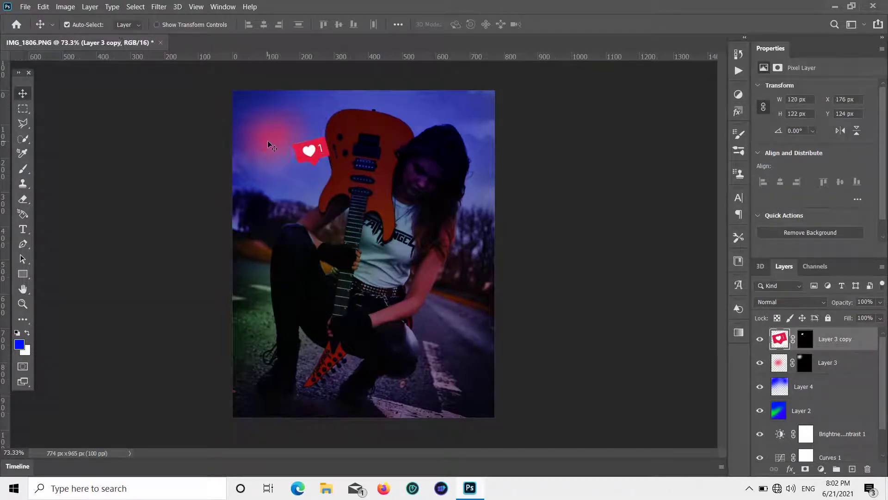
{"action": "left_click", "coordinate": [274, 134]}
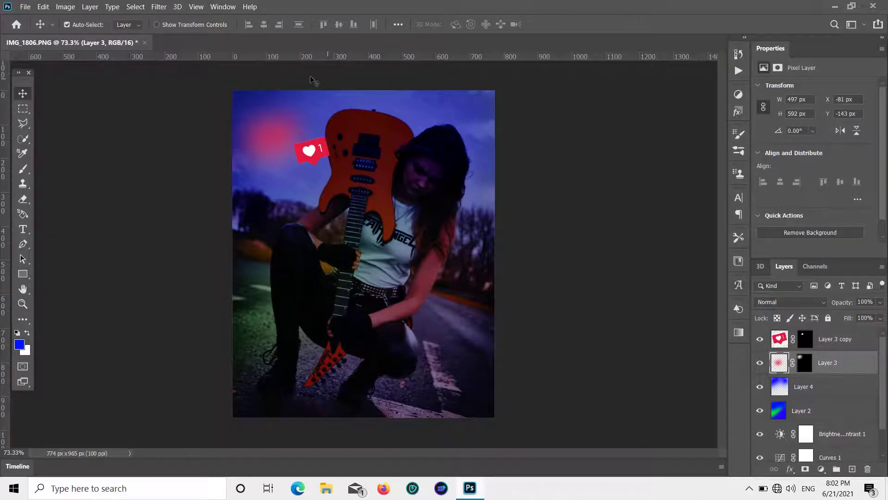
{"action": "left_click", "coordinate": [90, 7]}
{"action": "left_click", "coordinate": [66, 14]}
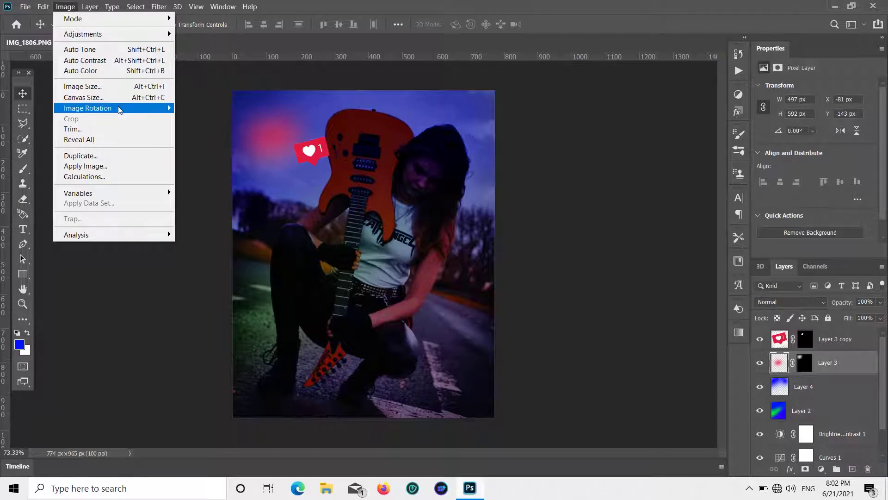
{"action": "mouse_move", "coordinate": [83, 34]}
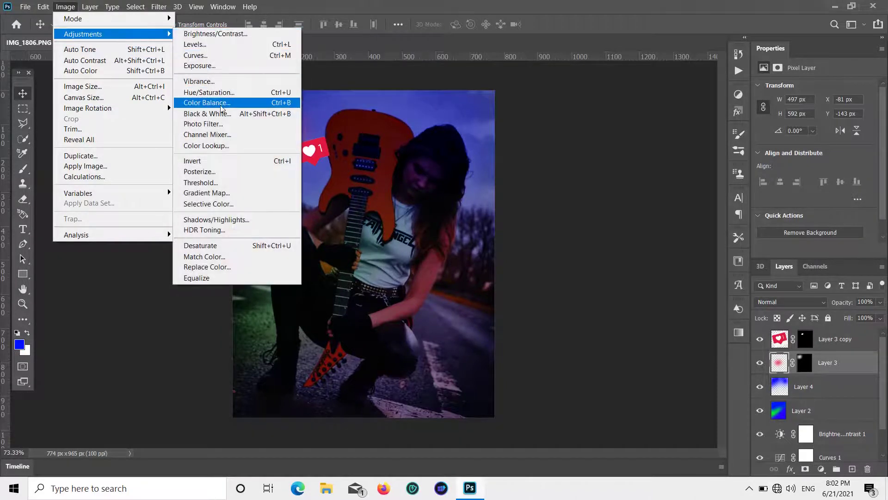
Apply Color Balance to the glow with Red pushed to +100.
{"action": "left_click", "coordinate": [207, 102]}
{"action": "left_click_drag", "start_coordinate": [726, 113], "coordinate": [767, 111]}
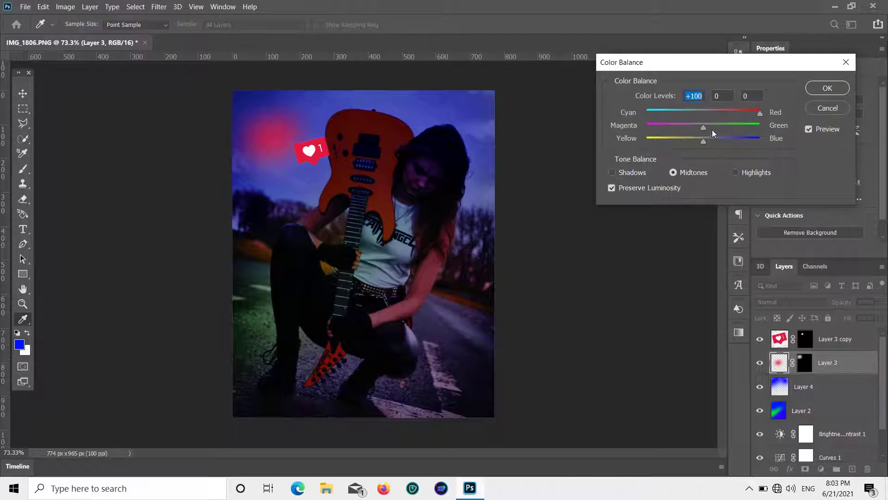
{"action": "left_click_drag", "start_coordinate": [755, 137], "coordinate": [686, 150]}
{"action": "left_click", "coordinate": [826, 88]}
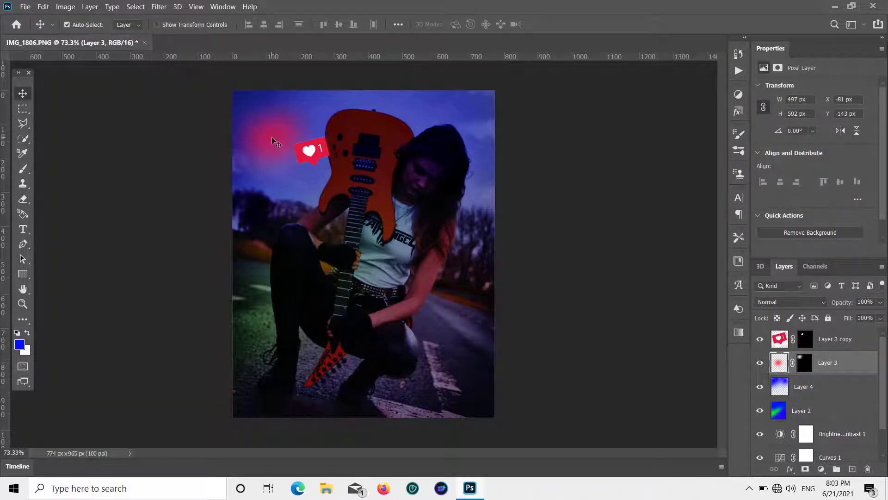
Open Hue/Saturation for the glow and raise Saturation to +54.
{"action": "left_click", "coordinate": [65, 6]}
{"action": "left_click", "coordinate": [84, 84]}
{"action": "left_click", "coordinate": [89, 7]}
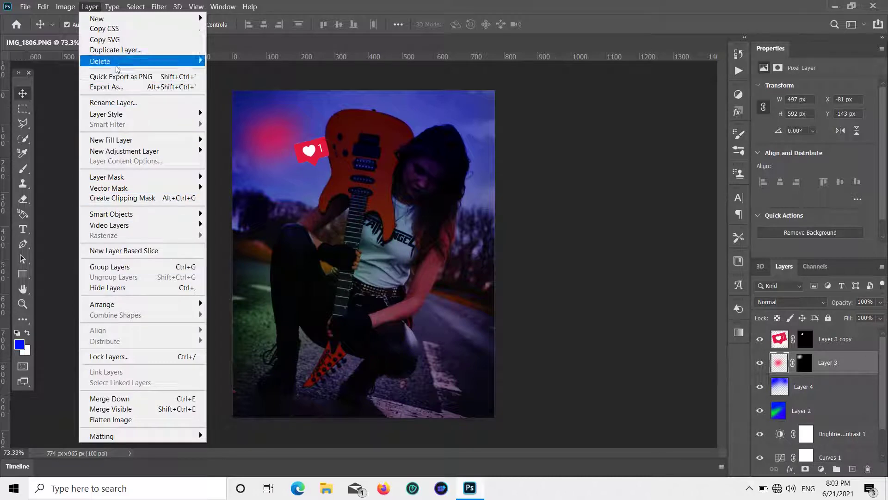
{"action": "left_click", "coordinate": [90, 7]}
{"action": "mouse_move", "coordinate": [82, 34]}
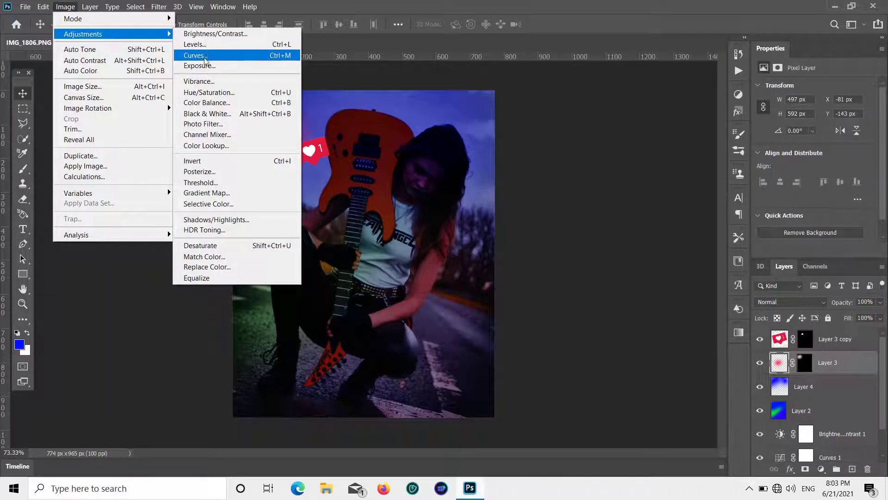
{"action": "left_click", "coordinate": [208, 92]}
{"action": "left_click_drag", "start_coordinate": [679, 163], "coordinate": [727, 163]}
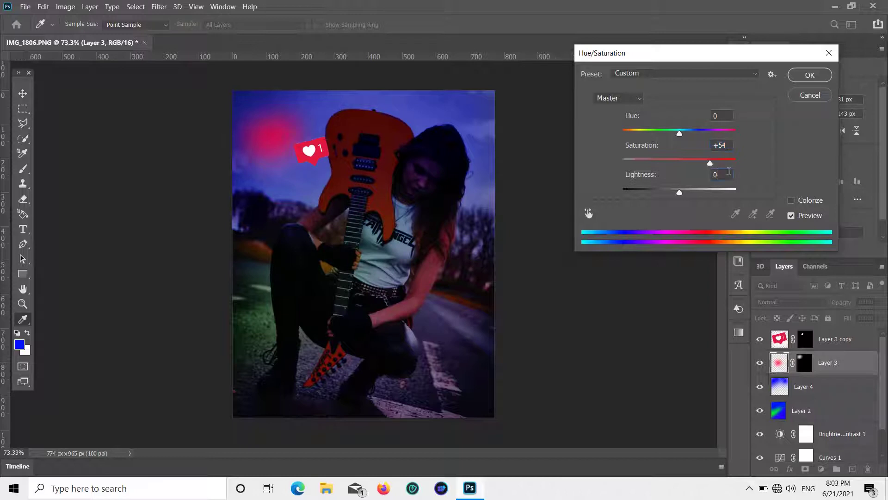
Confirm the saturation boost, then resize the heart badge onto its glow.
{"action": "left_click", "coordinate": [808, 74]}
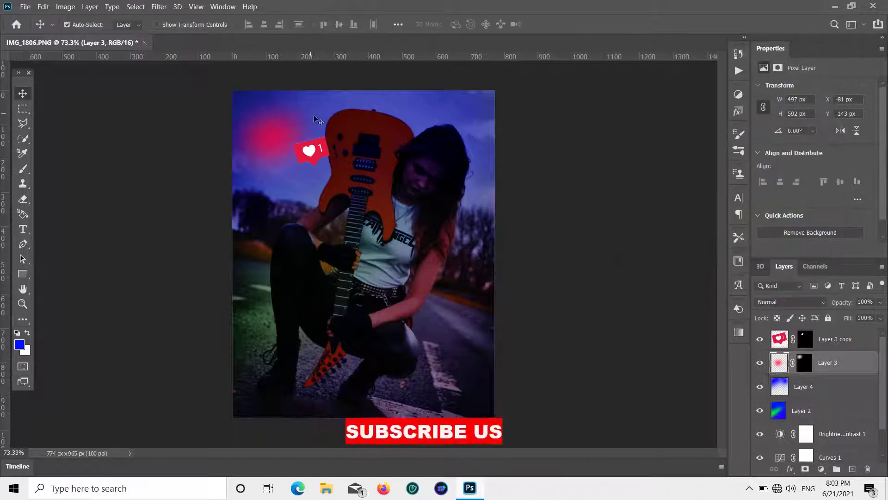
{"action": "left_click", "coordinate": [827, 338]}
{"action": "key", "text": "ctrl+t"}
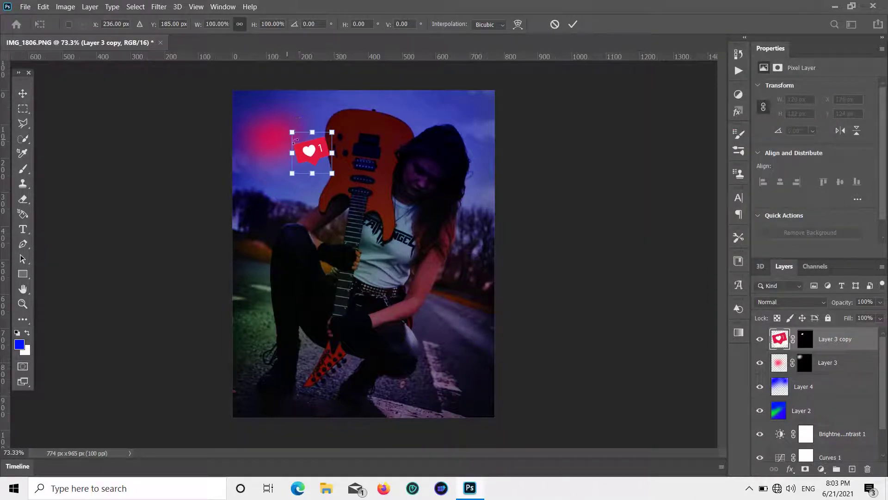
{"action": "mouse_move", "coordinate": [292, 132]}
{"action": "left_mouse_down"}
{"action": "mouse_move", "coordinate": [301, 141]}
{"action": "mouse_move", "coordinate": [263, 158]}
{"action": "left_mouse_up"}
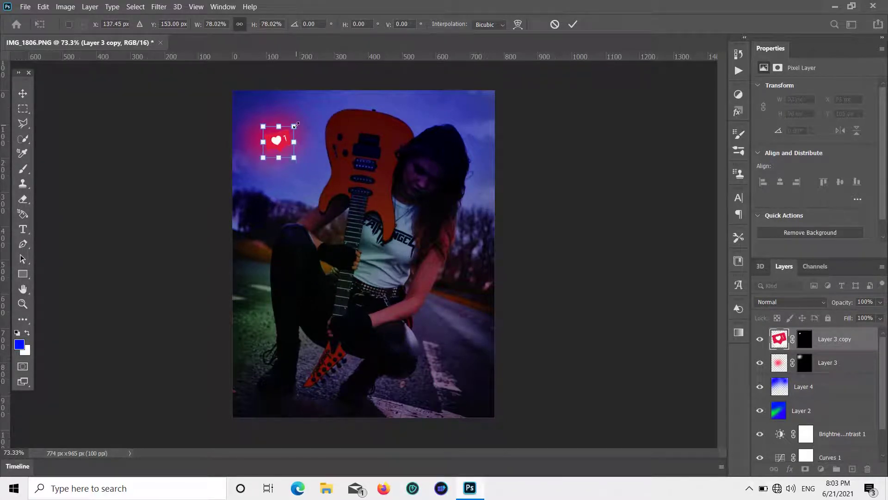
{"action": "left_click_drag", "start_coordinate": [295, 126], "coordinate": [295, 123]}
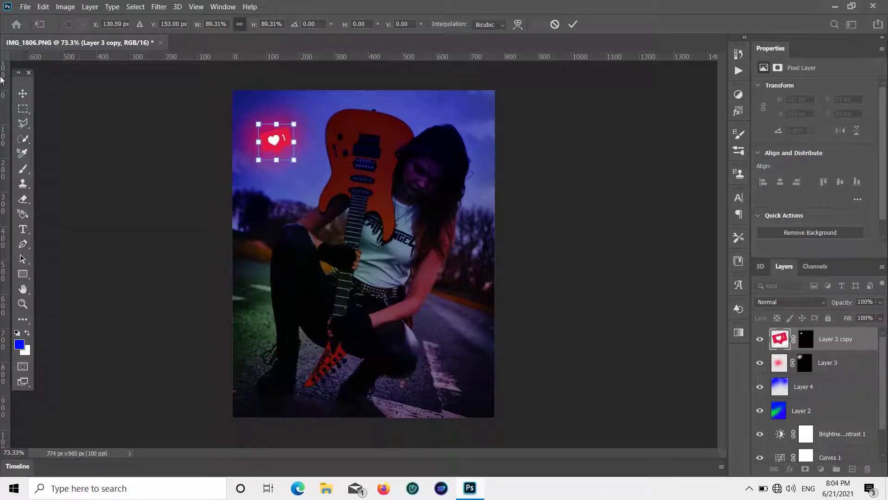
{"action": "left_click", "coordinate": [22, 93]}
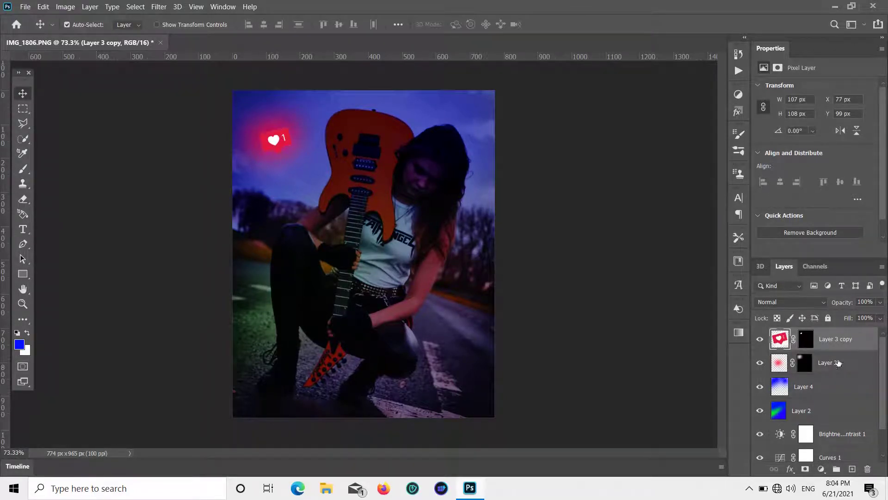
Link the heart badge with its glow layer and place a duplicate below the original.
{"action": "left_click", "coordinate": [838, 362], "text": "shift"}
{"action": "right_click", "coordinate": [836, 357]}
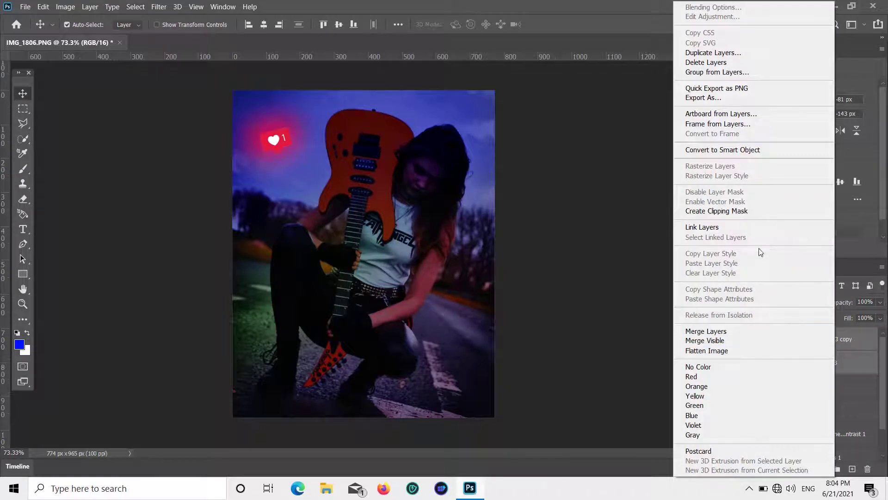
{"action": "key", "text": "Escape"}
{"action": "left_click", "coordinate": [90, 7]}
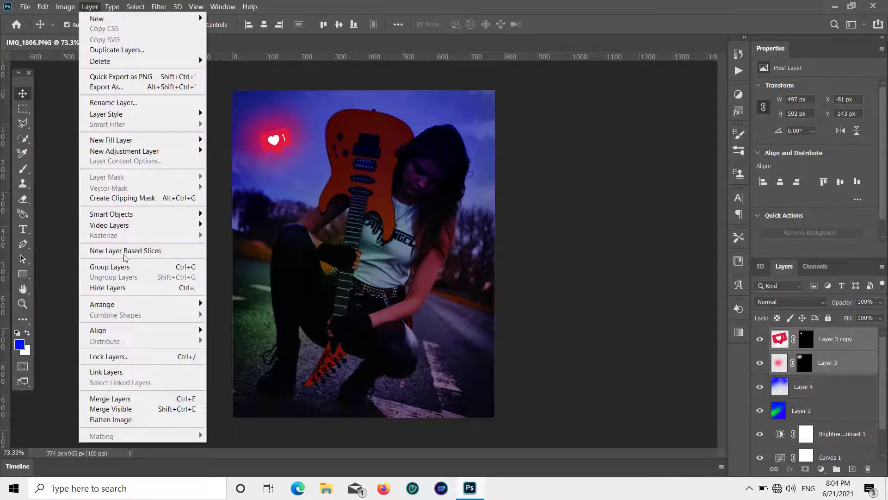
{"action": "left_click", "coordinate": [126, 371]}
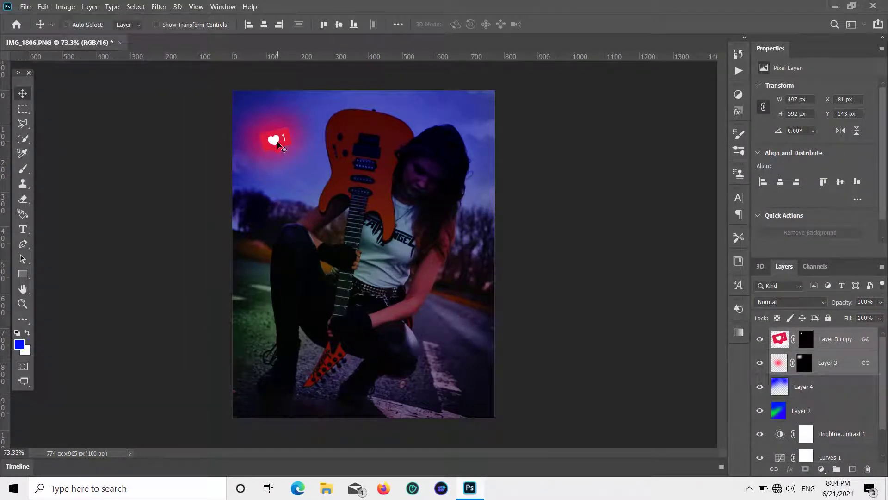
{"action": "key", "text": "ctrl+j"}
{"action": "left_click_drag", "start_coordinate": [296, 144], "coordinate": [284, 188]}
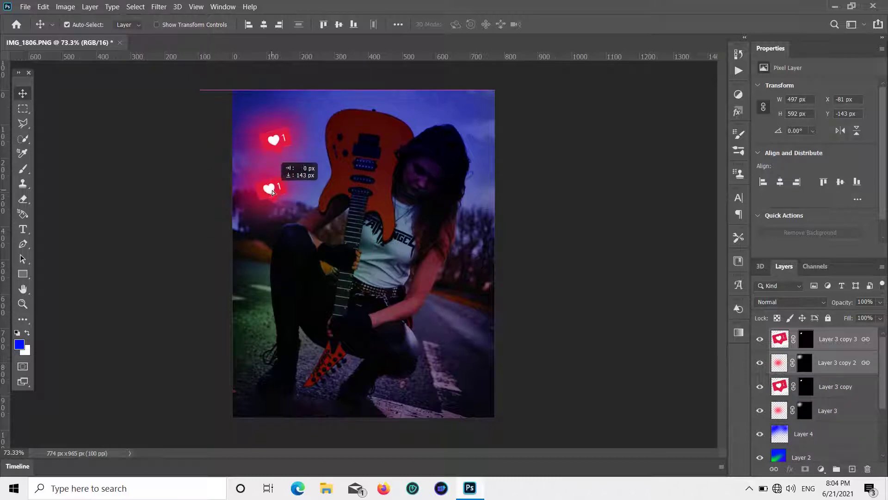
Shrink the copied heart to a small size and nudge it upward.
{"action": "key", "text": "ctrl+t"}
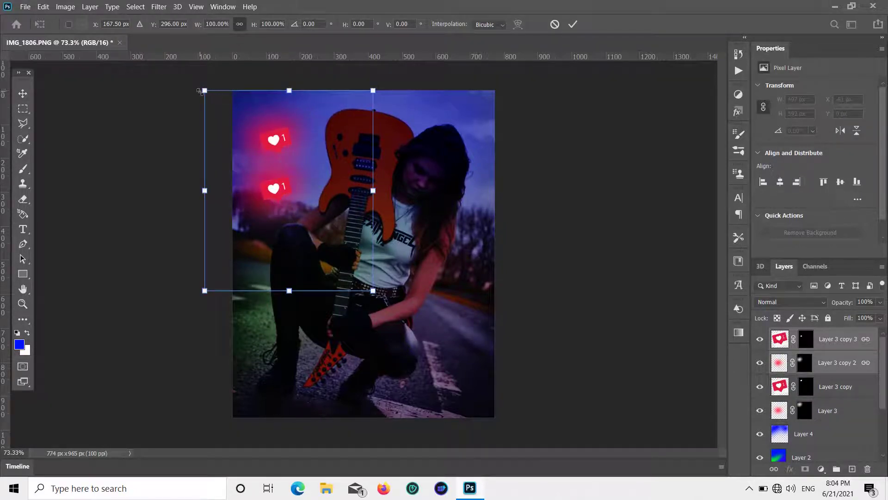
{"action": "left_click_drag", "start_coordinate": [206, 90], "coordinate": [271, 168]}
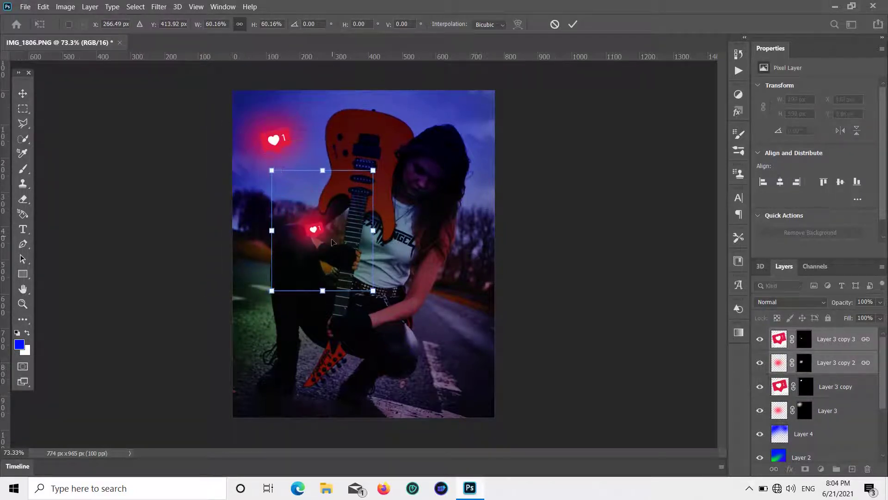
{"action": "left_click_drag", "start_coordinate": [329, 219], "coordinate": [301, 171]}
{"action": "left_click_drag", "start_coordinate": [344, 122], "coordinate": [297, 190]}
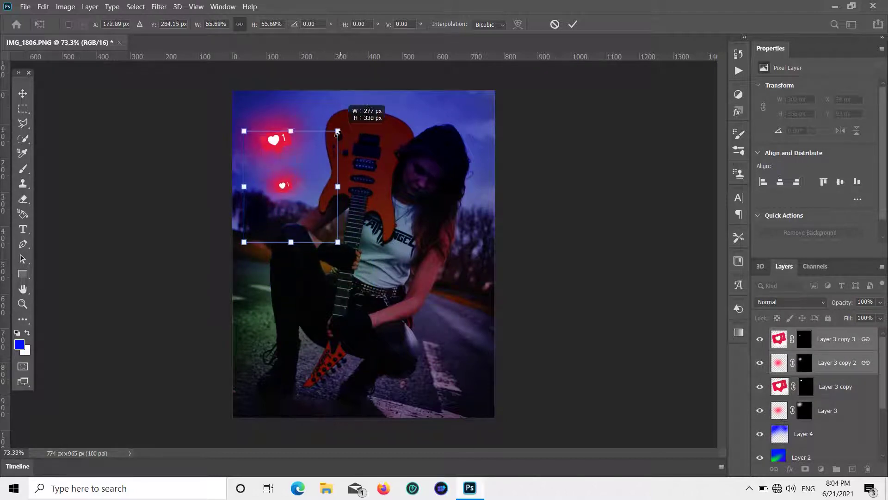
{"action": "left_click_drag", "start_coordinate": [269, 217], "coordinate": [271, 182]}
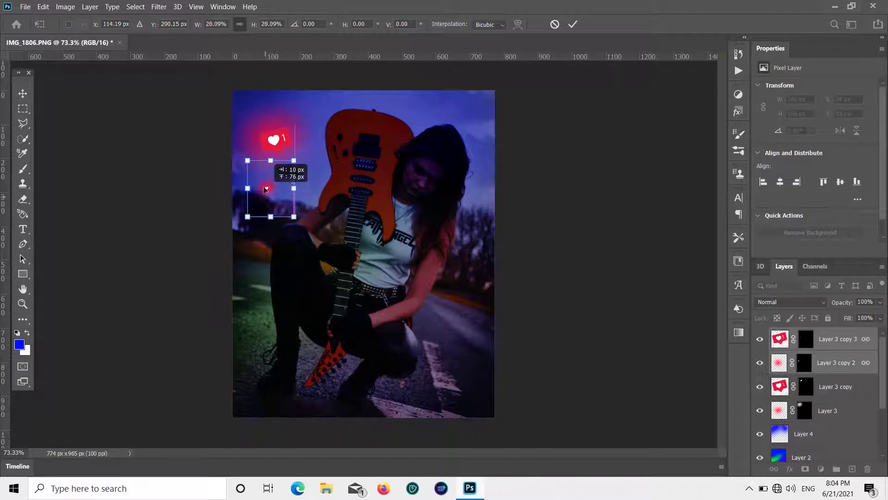
{"action": "left_click", "coordinate": [22, 93]}
Duplicate the small heart to a new spot and enlarge it by half.
{"action": "mouse_move", "coordinate": [267, 178]}
{"action": "left_mouse_down"}
{"action": "mouse_move", "coordinate": [256, 181]}
{"action": "mouse_move", "coordinate": [290, 174]}
{"action": "left_mouse_up"}
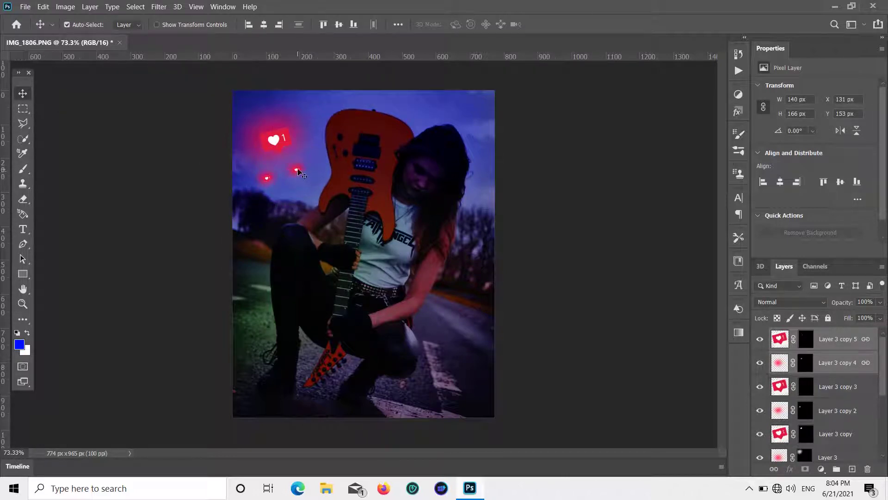
{"action": "key", "text": "ctrl+t"}
{"action": "left_click_drag", "start_coordinate": [276, 197], "coordinate": [253, 226]}
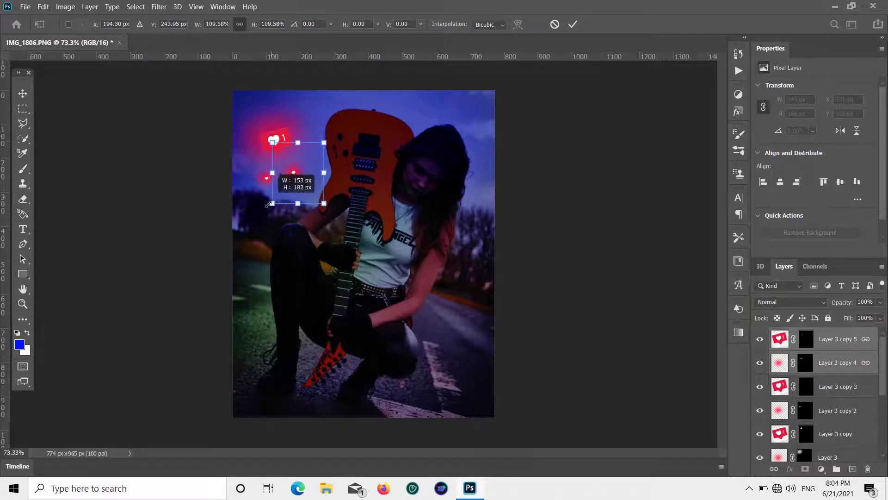
{"action": "left_click_drag", "start_coordinate": [283, 185], "coordinate": [279, 207]}
{"action": "left_click", "coordinate": [23, 93]}
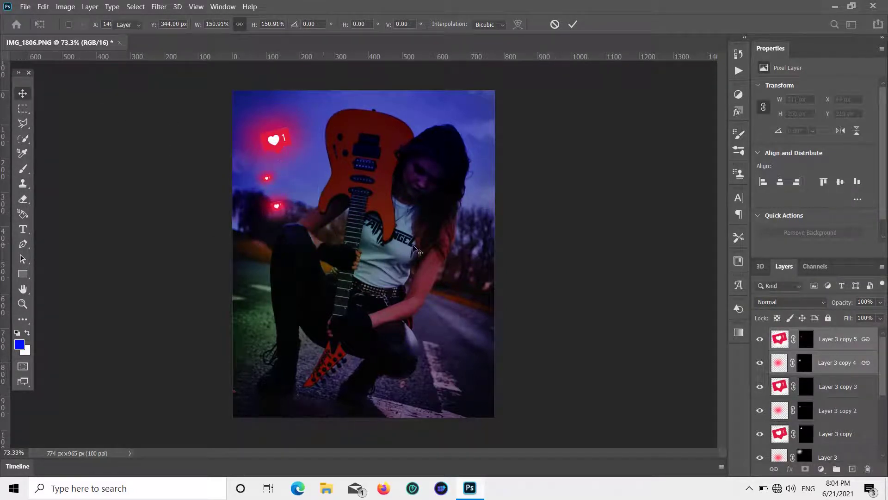
Add more heart copies near the top-left and adjust the large badge's position.
{"action": "key", "text": "ctrl+j"}
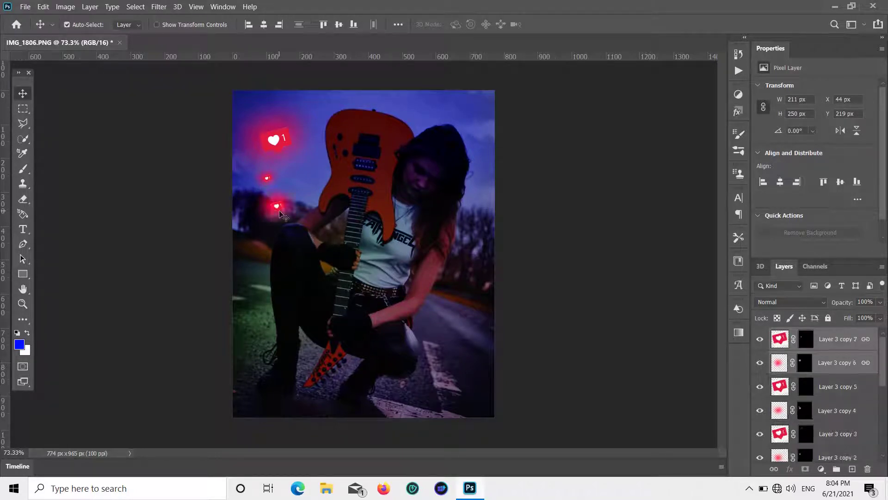
{"action": "mouse_move", "coordinate": [279, 209]}
{"action": "left_mouse_down"}
{"action": "mouse_move", "coordinate": [309, 109]}
{"action": "mouse_move", "coordinate": [308, 138]}
{"action": "left_mouse_up"}
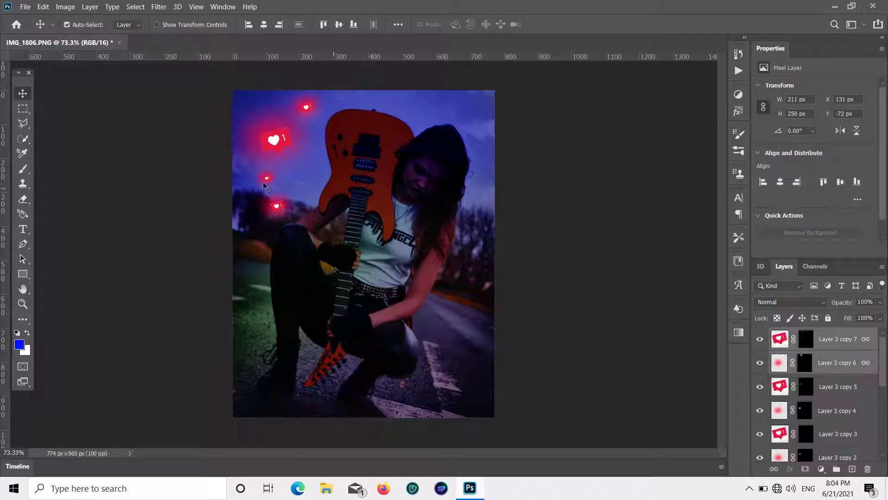
{"action": "key", "text": "ctrl+j"}
{"action": "left_click_drag", "start_coordinate": [300, 108], "coordinate": [260, 96]}
{"action": "left_click_drag", "start_coordinate": [279, 137], "coordinate": [303, 122]}
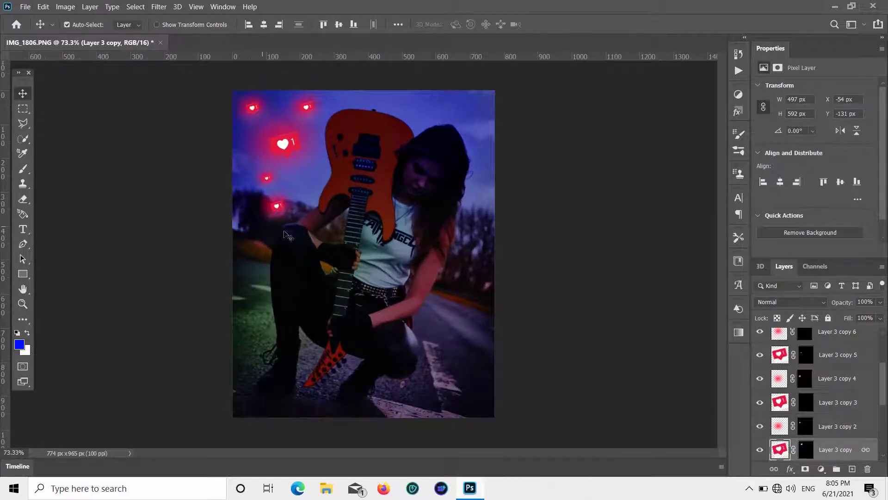
Add a new layer above the hearts set to Soft Light blending.
{"action": "left_click", "coordinate": [573, 291]}
{"action": "scroll", "coordinate": [786, 434], "scroll_direction": "down", "scroll_amount": 1}
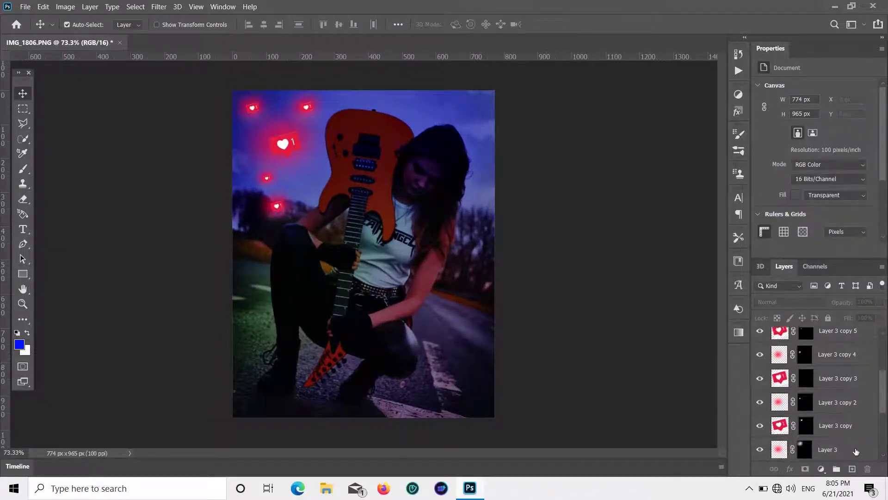
{"action": "left_click", "coordinate": [852, 469]}
{"action": "left_click", "coordinate": [809, 308]}
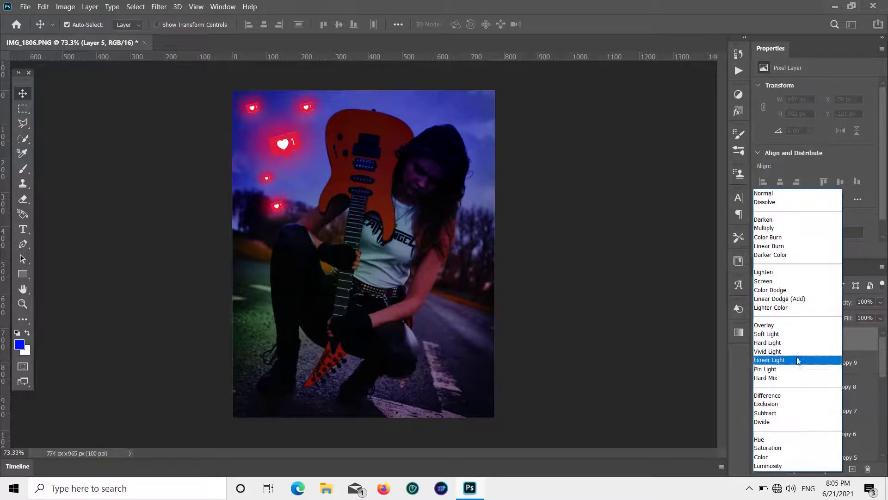
{"action": "left_click", "coordinate": [796, 330]}
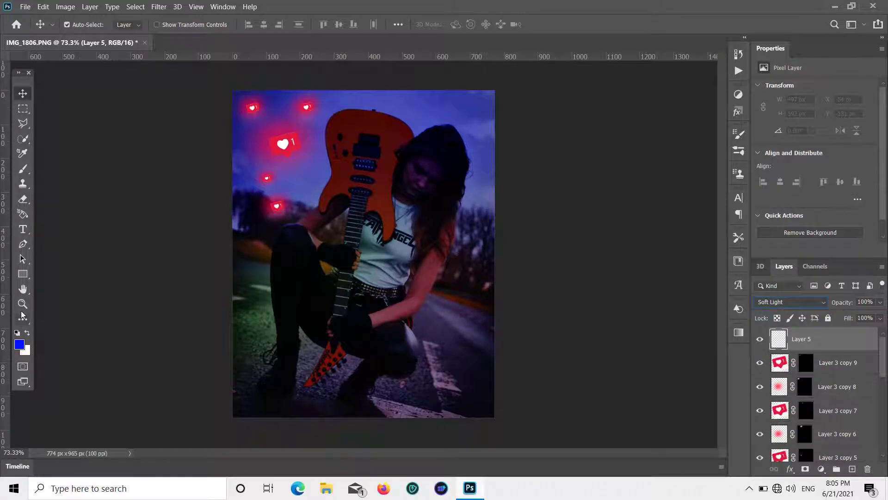
Paint bright red along the photo's right edge and lower-right area.
{"action": "left_click", "coordinate": [19, 344]}
{"action": "left_click", "coordinate": [692, 215]}
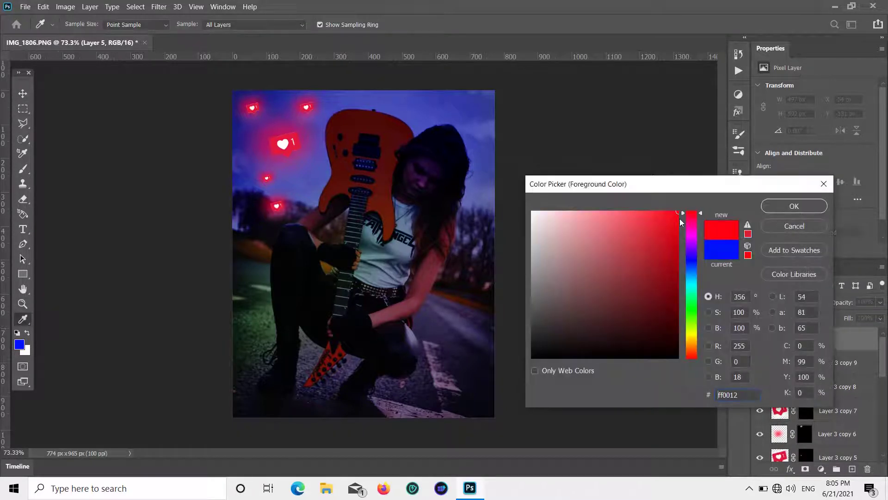
{"action": "left_click", "coordinate": [794, 206]}
{"action": "left_click", "coordinate": [23, 169]}
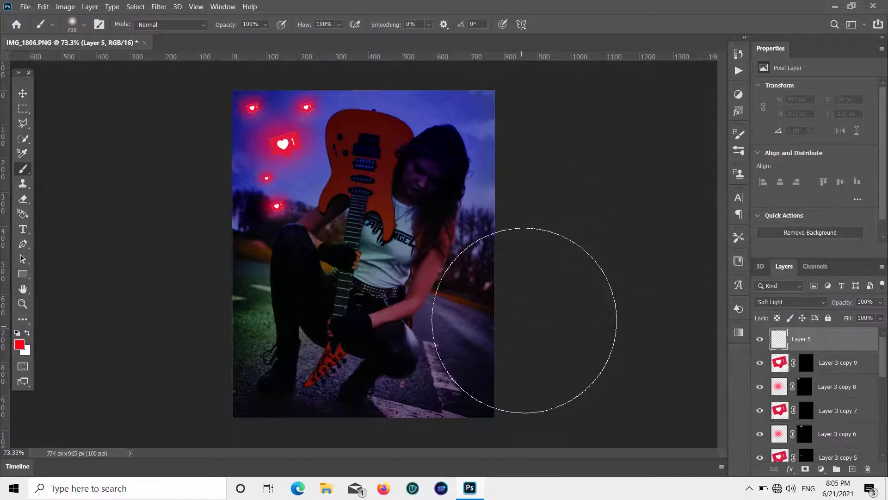
{"action": "mouse_move", "coordinate": [535, 224]}
{"action": "left_mouse_down"}
{"action": "mouse_move", "coordinate": [561, 194]}
{"action": "mouse_move", "coordinate": [574, 132]}
{"action": "left_mouse_up"}
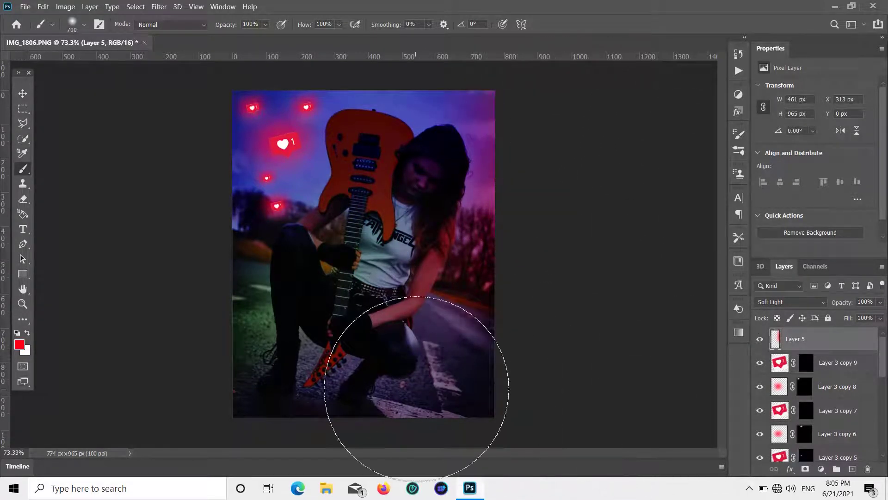
{"action": "left_click_drag", "start_coordinate": [416, 387], "coordinate": [558, 311]}
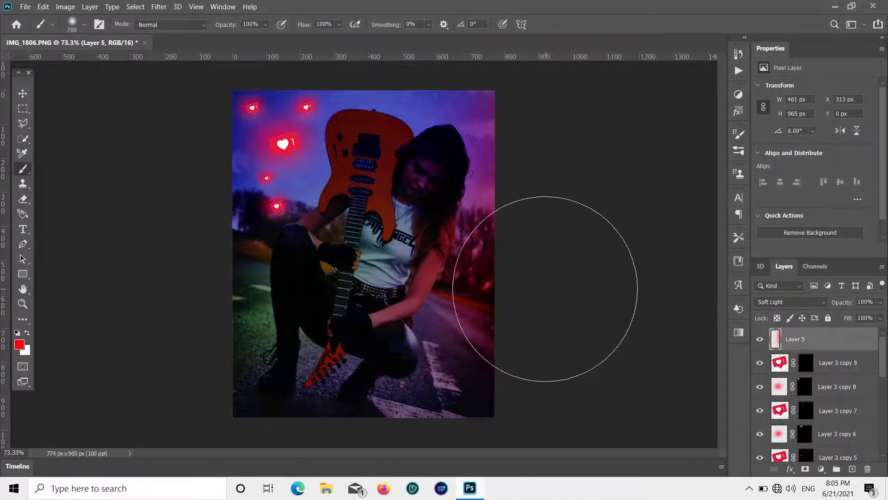
{"action": "key", "text": "v"}
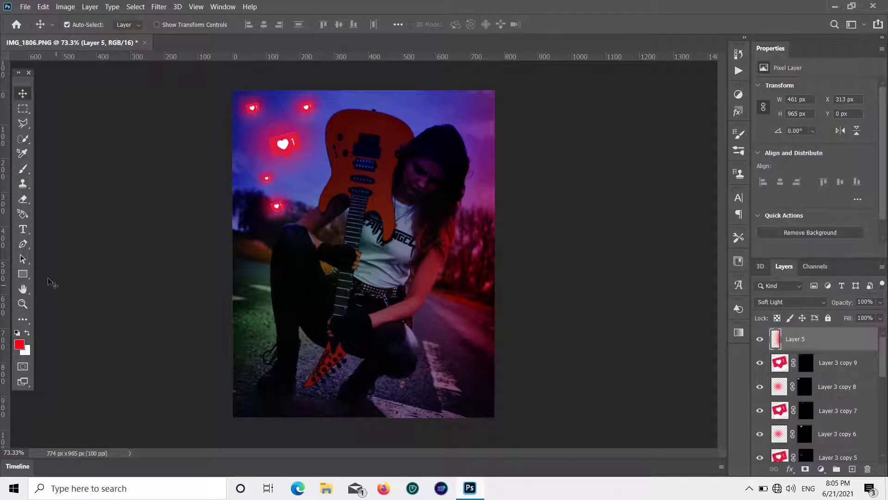
{"action": "left_click", "coordinate": [23, 228]}
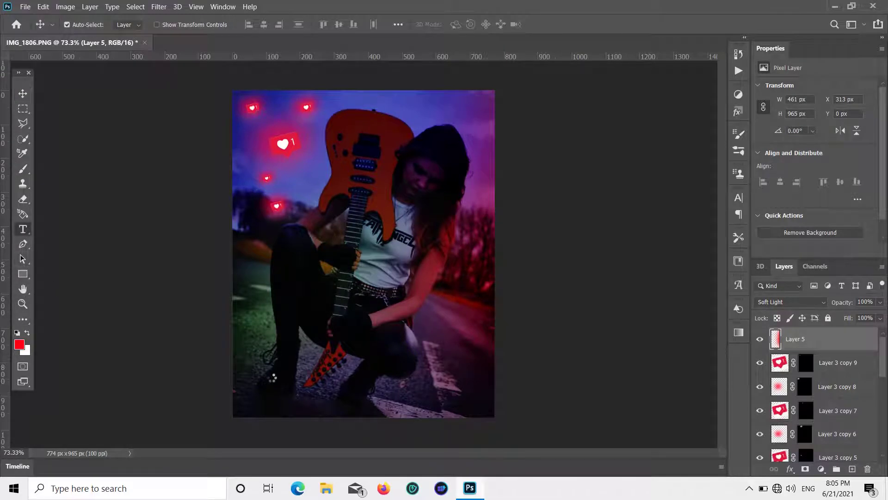
Type 'MUSIC LIFE' as a new text layer near the image bottom.
{"action": "left_click", "coordinate": [264, 370]}
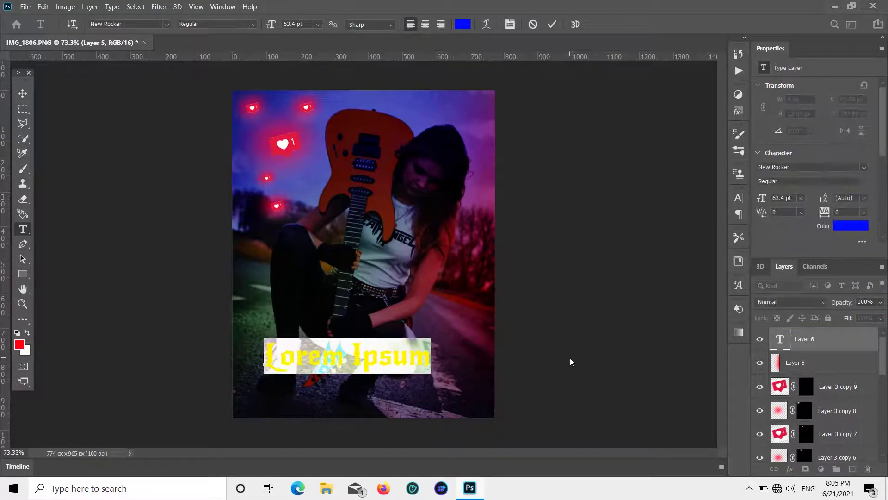
{"action": "key", "text": "BackSpace"}
{"action": "type", "text": "MU"}
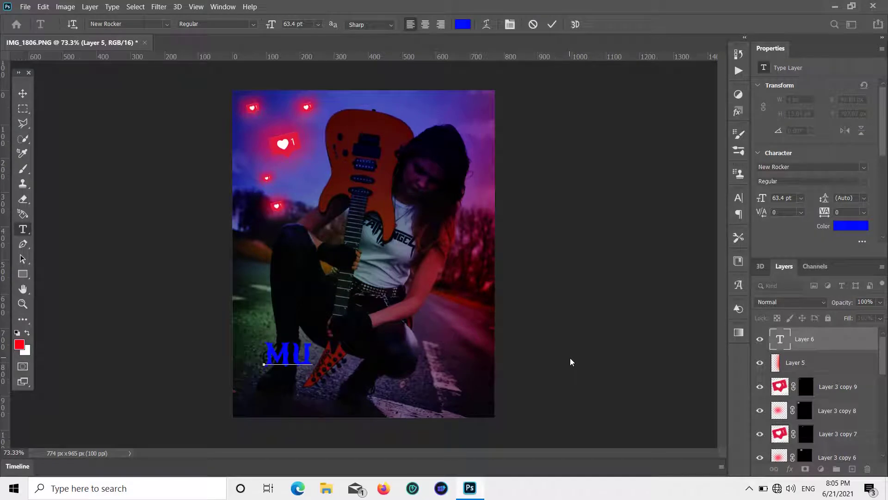
{"action": "type", "text": "SIC"}
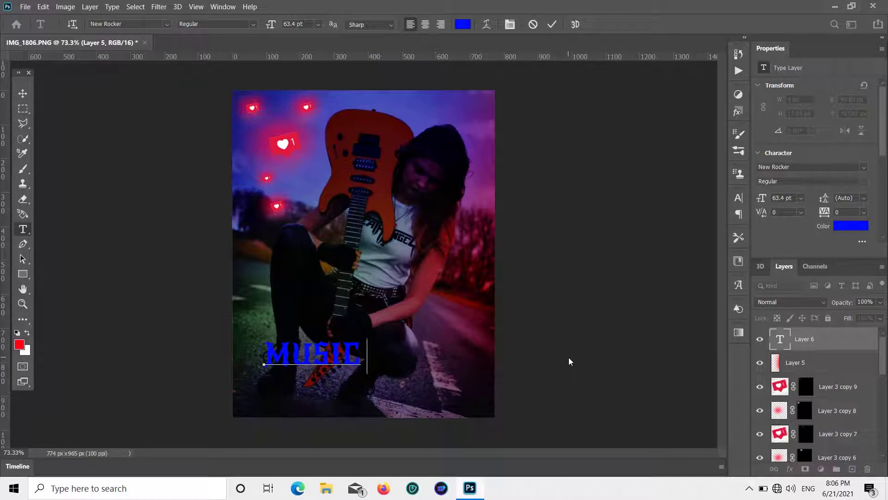
{"action": "type", "text": "LI"}
{"action": "type", "text": "FE"}
{"action": "left_click", "coordinate": [22, 92]}
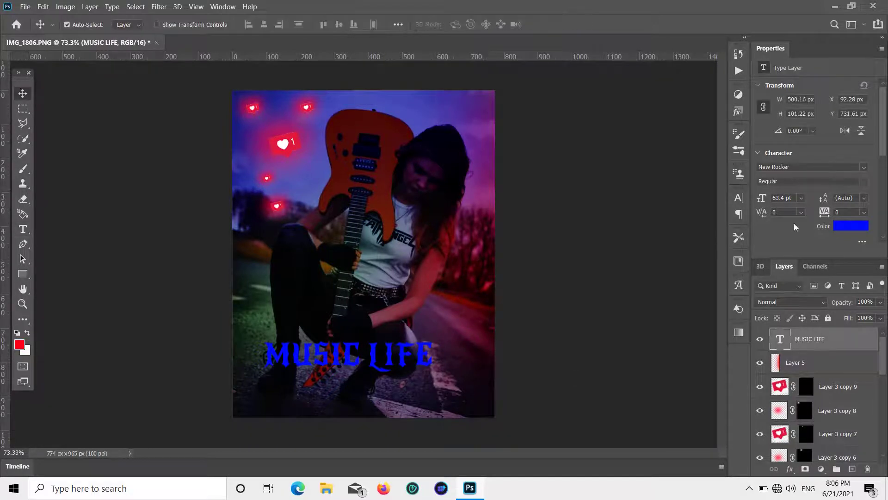
Make the text white (ffffff) in the Monotype Corsiva font.
{"action": "left_click", "coordinate": [838, 225]}
{"action": "type", "text": "ffffff"}
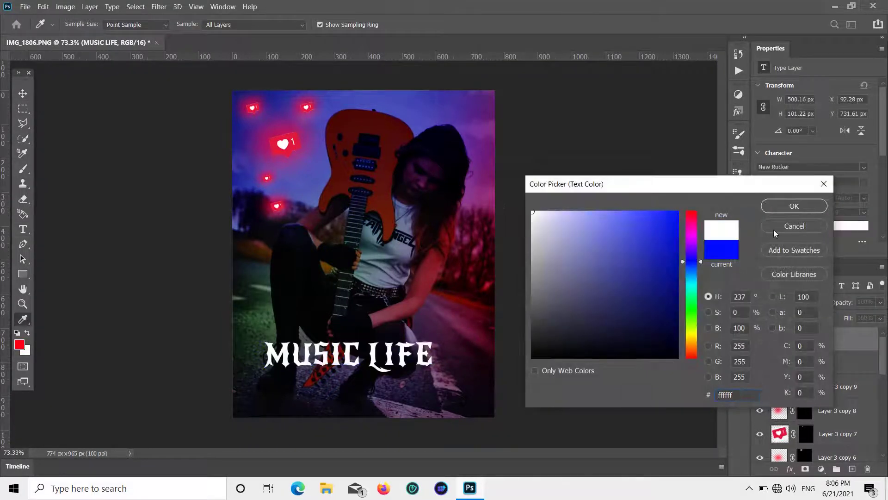
{"action": "left_click", "coordinate": [777, 206]}
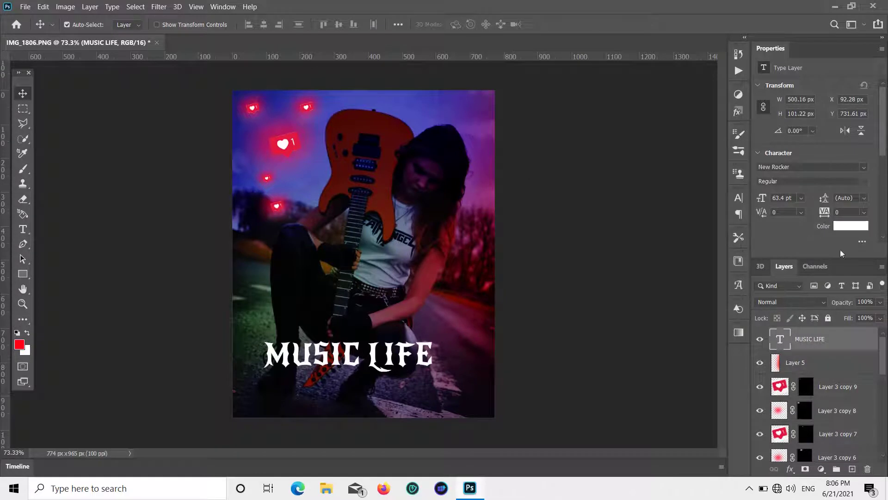
{"action": "left_click", "coordinate": [863, 166]}
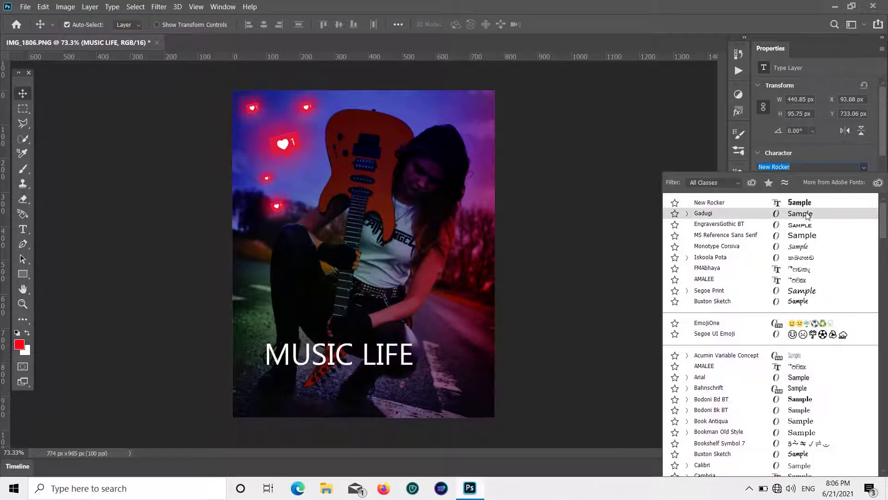
{"action": "left_click", "coordinate": [816, 249]}
Enlarge MUSIC LIFE to about 144% and place it near the poster bottom.
{"action": "key", "text": "ctrl+t"}
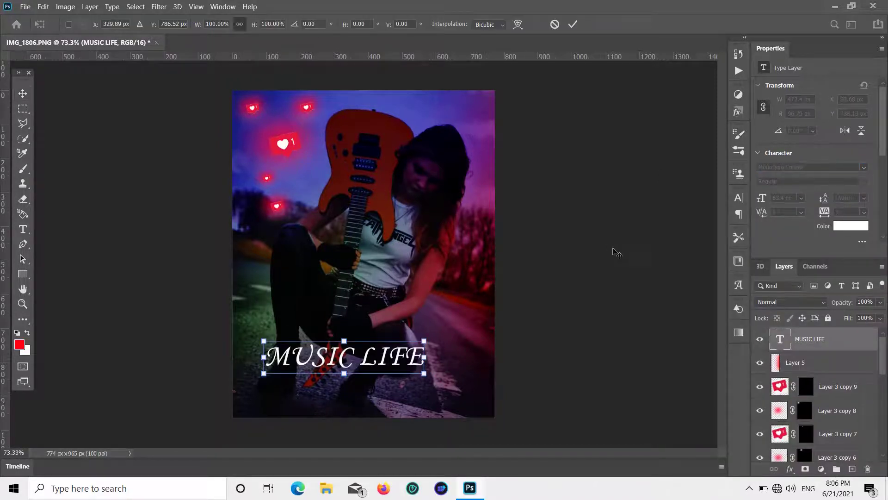
{"action": "left_click_drag", "start_coordinate": [424, 372], "coordinate": [488, 388]}
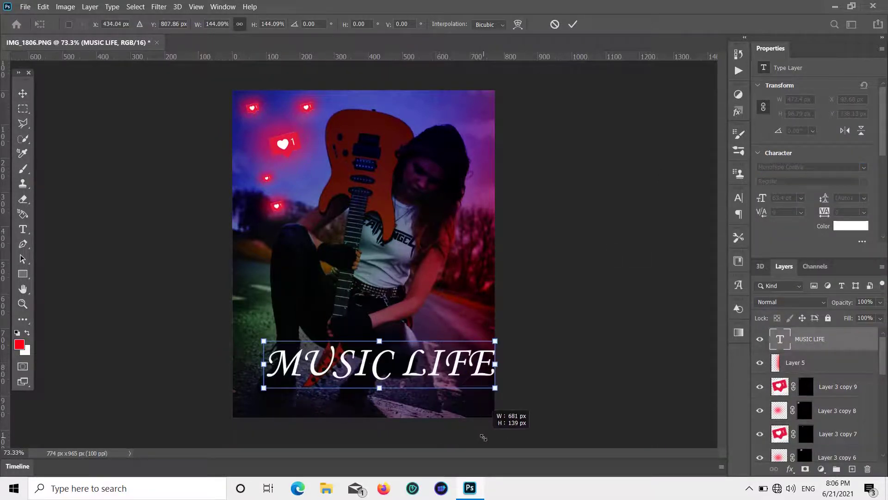
{"action": "left_click_drag", "start_coordinate": [421, 372], "coordinate": [414, 394]}
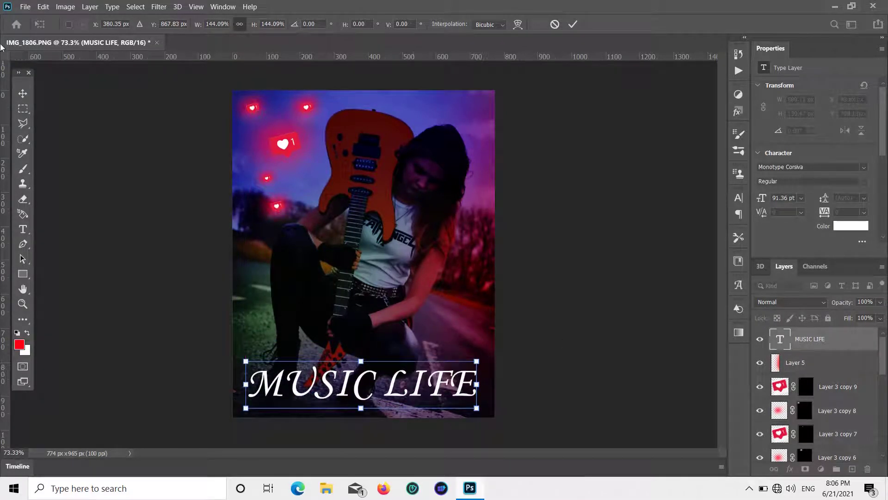
{"action": "key", "text": "Return"}
{"action": "mouse_move", "coordinate": [363, 391]}
{"action": "left_mouse_down"}
{"action": "mouse_move", "coordinate": [350, 376]}
{"action": "mouse_move", "coordinate": [361, 387]}
{"action": "left_mouse_up"}
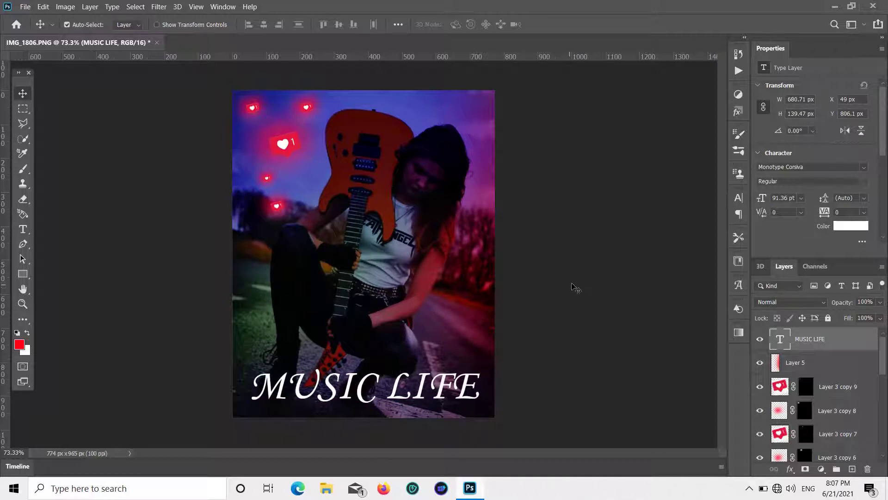
{"action": "left_click", "coordinate": [582, 286]}
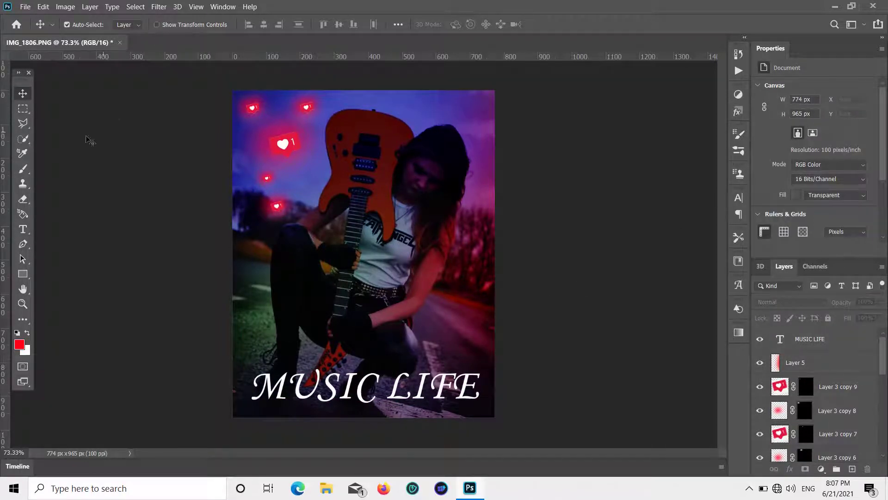
Draw a white-filled rounded rectangle bar across the bottom of the poster.
{"action": "left_click", "coordinate": [22, 273]}
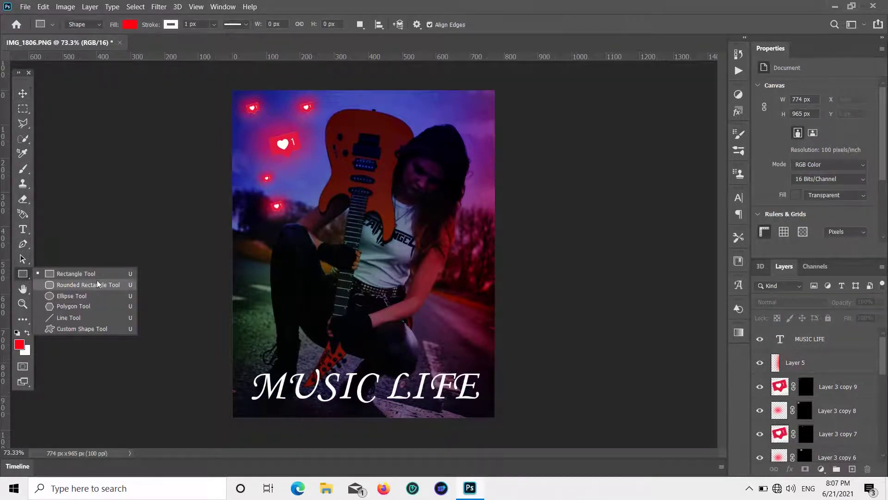
{"action": "left_click", "coordinate": [88, 285]}
{"action": "left_click_drag", "start_coordinate": [242, 369], "coordinate": [487, 404]}
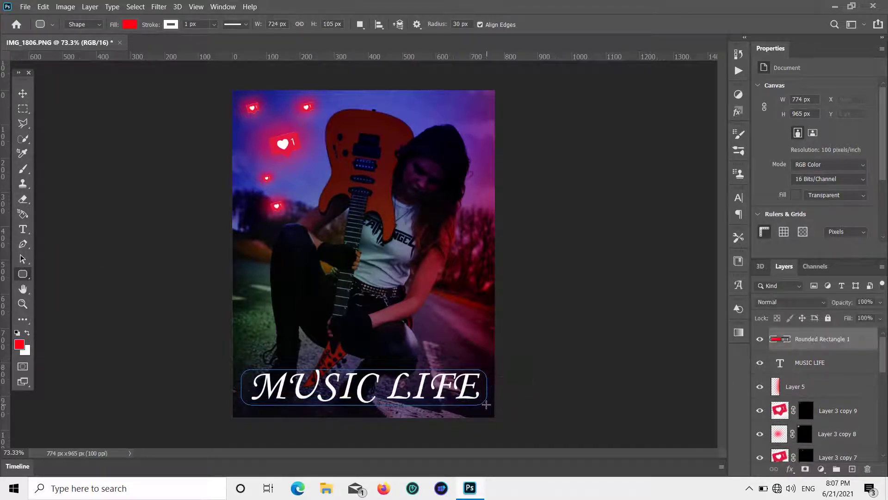
{"action": "left_click", "coordinate": [762, 122]}
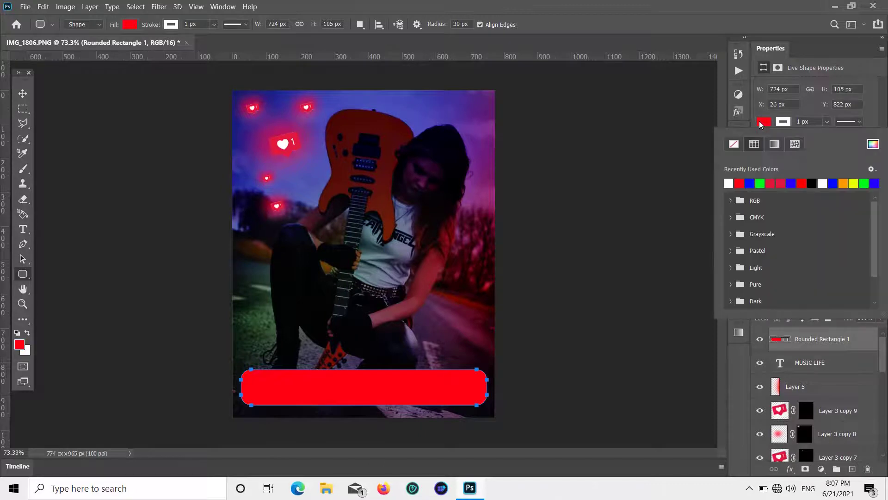
{"action": "left_click", "coordinate": [823, 182]}
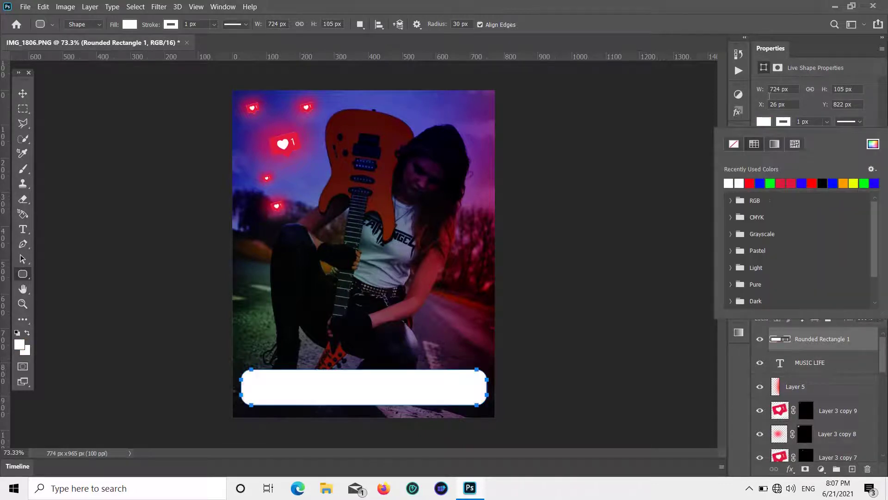
{"action": "left_click", "coordinate": [812, 120]}
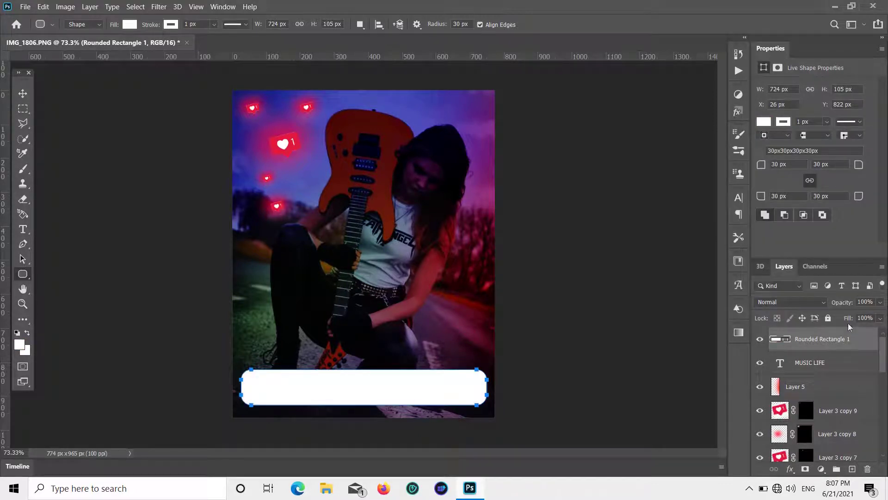
Lower the rounded bar's layer opacity to 47%.
{"action": "left_click", "coordinate": [880, 302]}
{"action": "left_click_drag", "start_coordinate": [881, 315], "coordinate": [851, 317]}
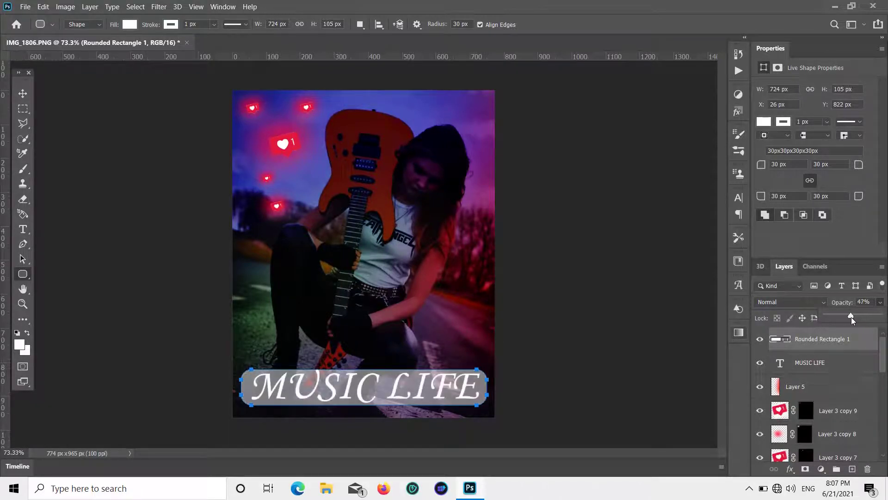
{"action": "left_click", "coordinate": [610, 382]}
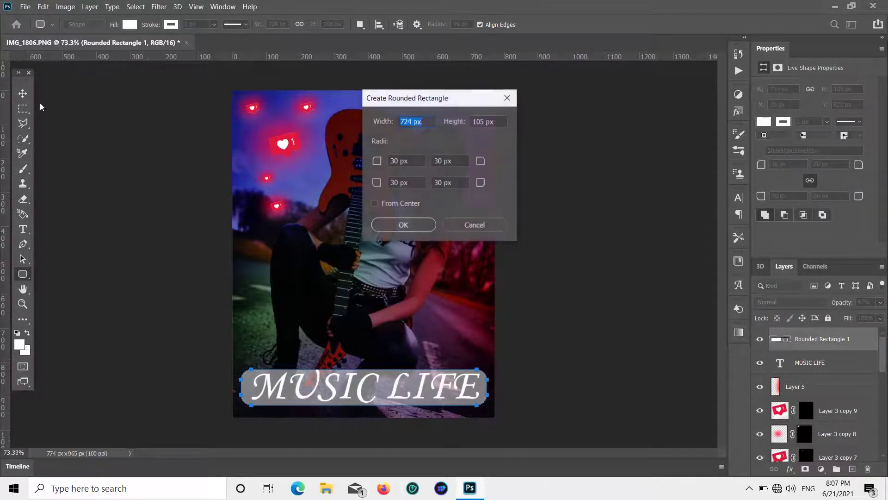
{"action": "left_click", "coordinate": [475, 224]}
{"action": "key", "text": "v"}
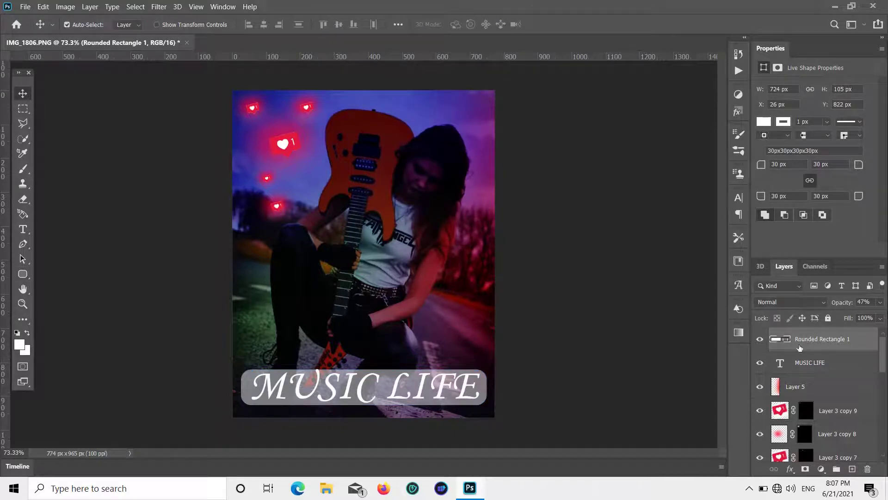
Stack the MUSIC LIFE text layer above the bar, keeping the text white (ffffff).
{"action": "left_click", "coordinate": [807, 362]}
{"action": "left_click", "coordinate": [855, 225]}
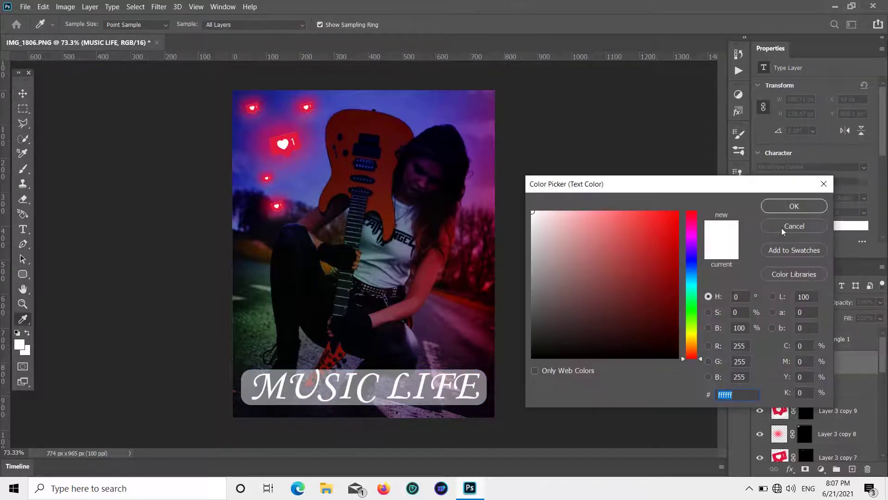
{"action": "left_click", "coordinate": [678, 358]}
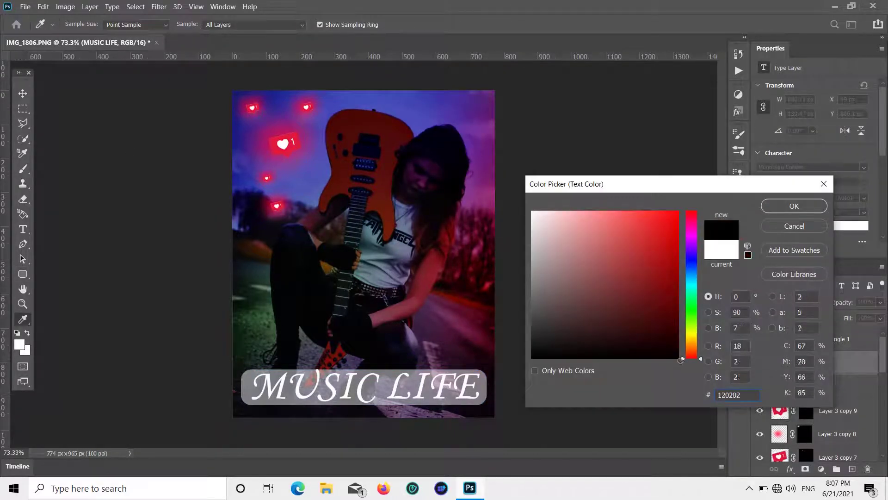
{"action": "left_click", "coordinate": [788, 207]}
{"action": "left_click_drag", "start_coordinate": [828, 357], "coordinate": [827, 365]}
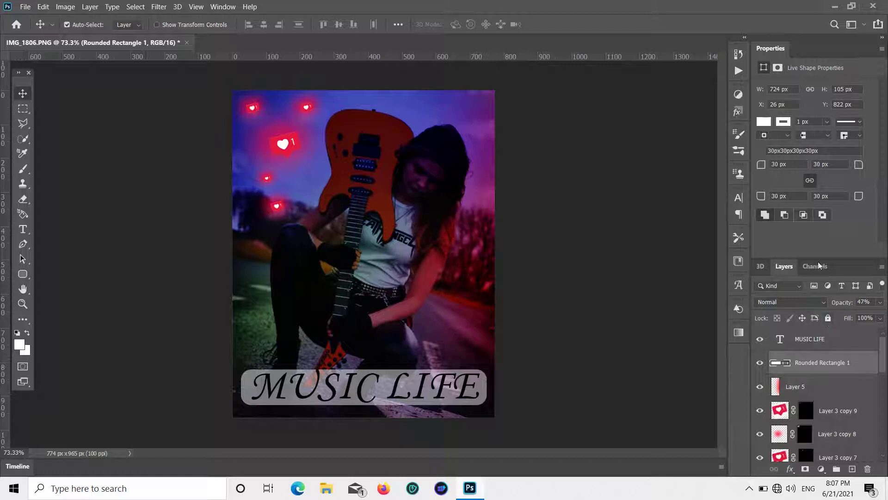
{"action": "left_click", "coordinate": [814, 338]}
{"action": "left_click", "coordinate": [851, 226]}
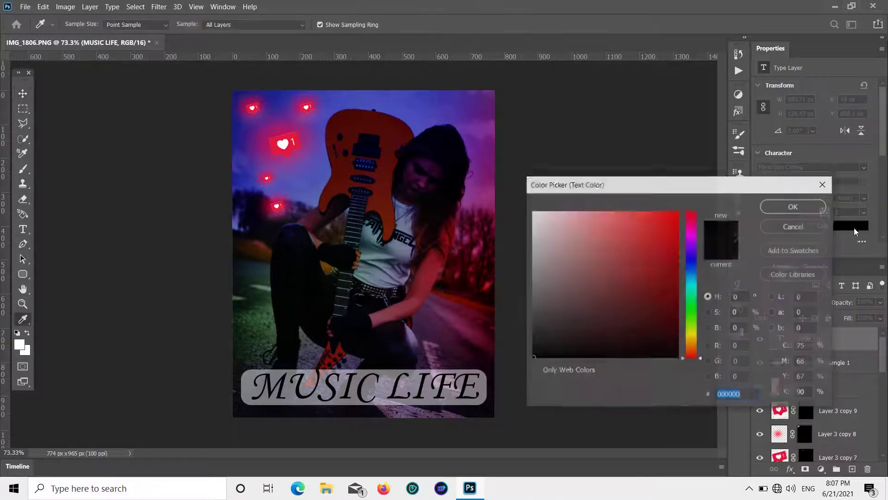
{"action": "type", "text": "ffffff"}
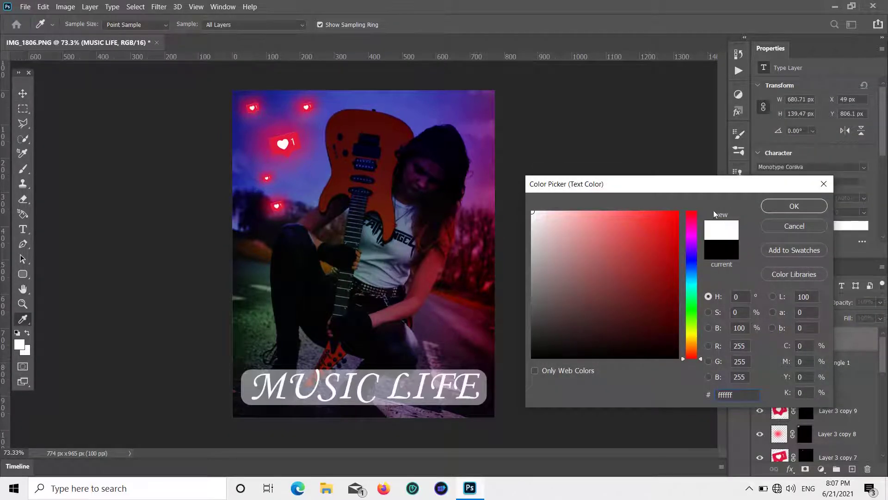
{"action": "left_click", "coordinate": [794, 205]}
{"action": "key", "text": "v"}
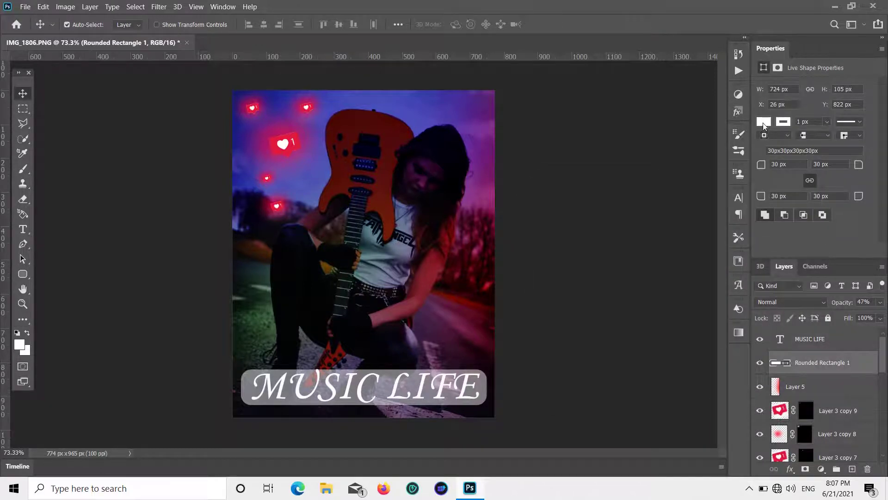
Change the rounded bar's fill colour to dark grey #3c3b3b.
{"action": "left_click", "coordinate": [763, 123]}
{"action": "left_click", "coordinate": [739, 183]}
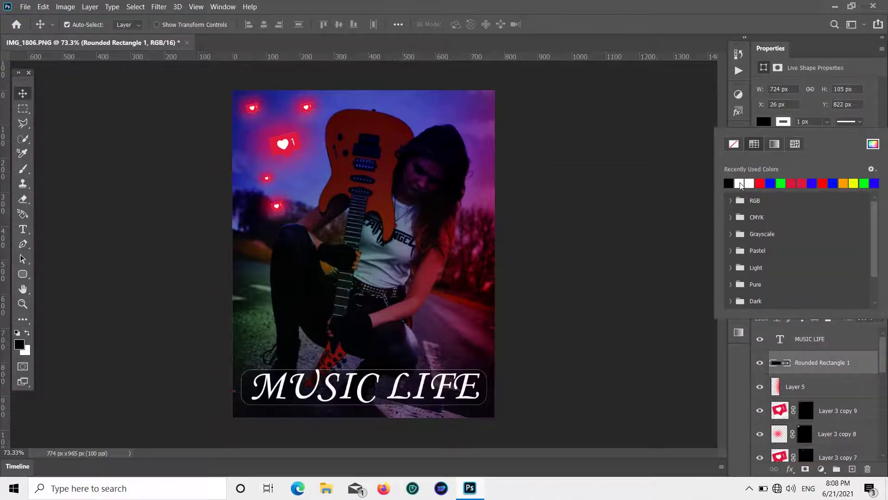
{"action": "left_click", "coordinate": [774, 144]}
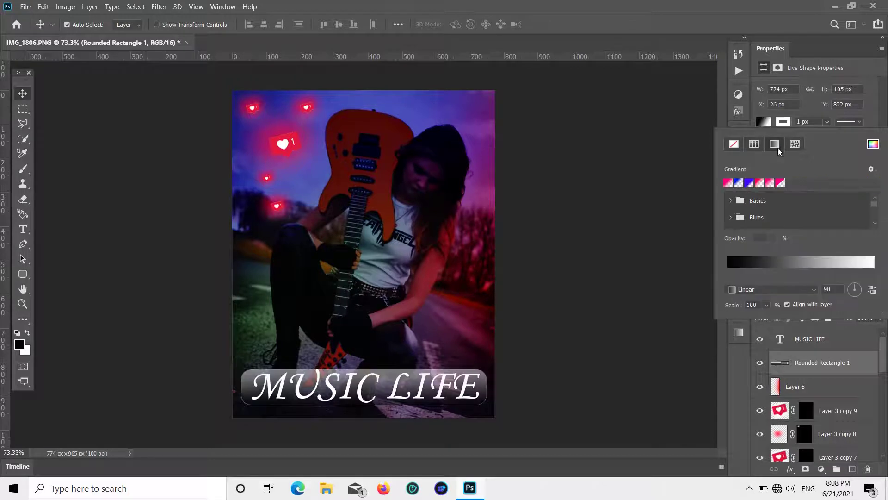
{"action": "left_click", "coordinate": [761, 126]}
{"action": "left_click", "coordinate": [734, 144]}
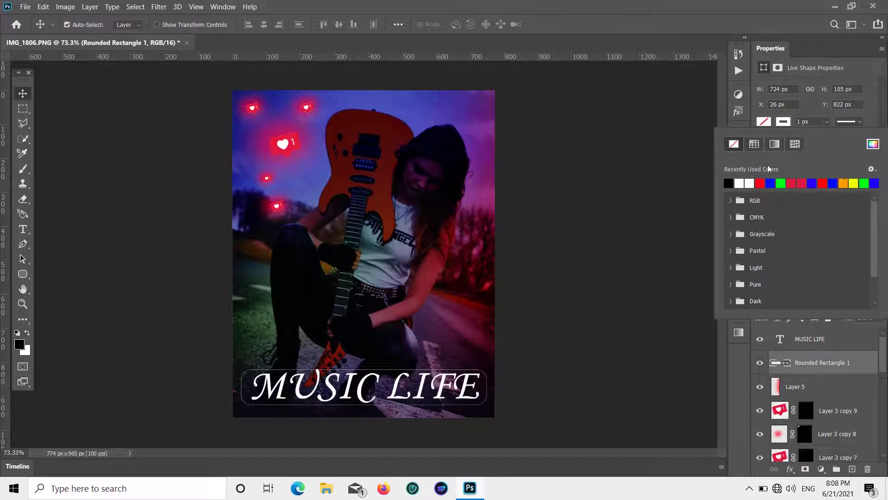
{"action": "left_click", "coordinate": [873, 144]}
{"action": "left_click_drag", "start_coordinate": [536, 327], "coordinate": [552, 280]}
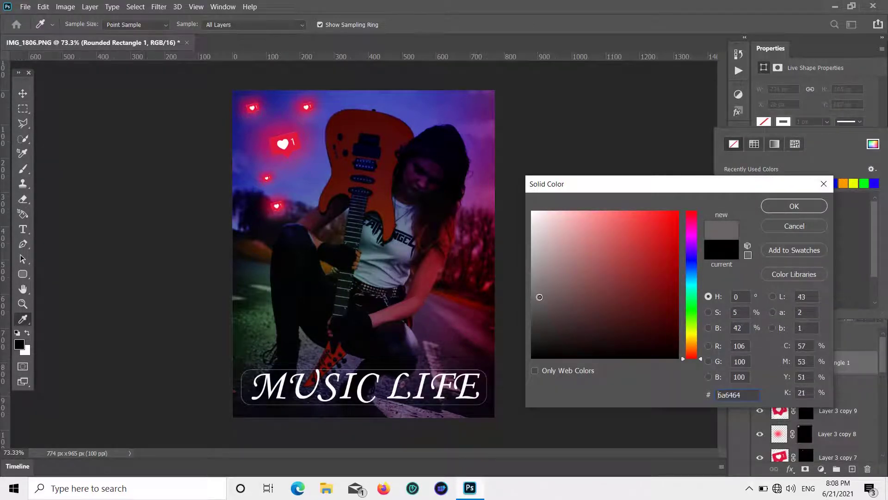
{"action": "left_click_drag", "start_coordinate": [553, 310], "coordinate": [534, 323]}
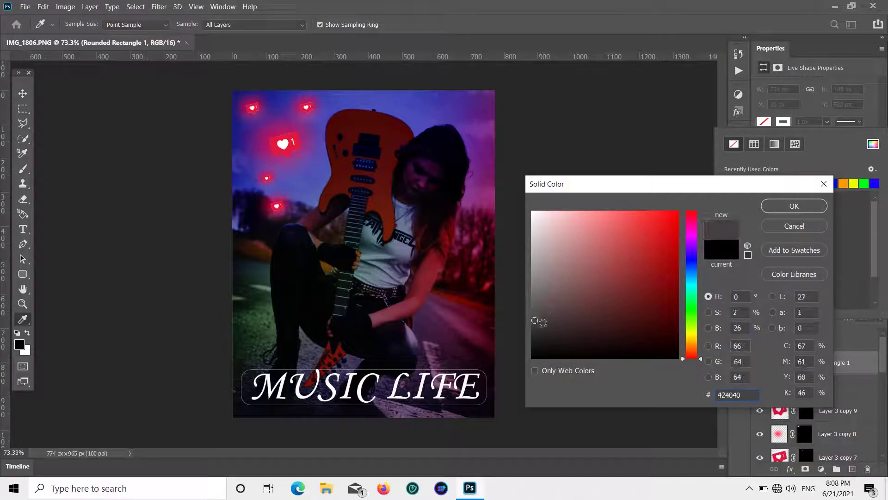
{"action": "left_click", "coordinate": [775, 207]}
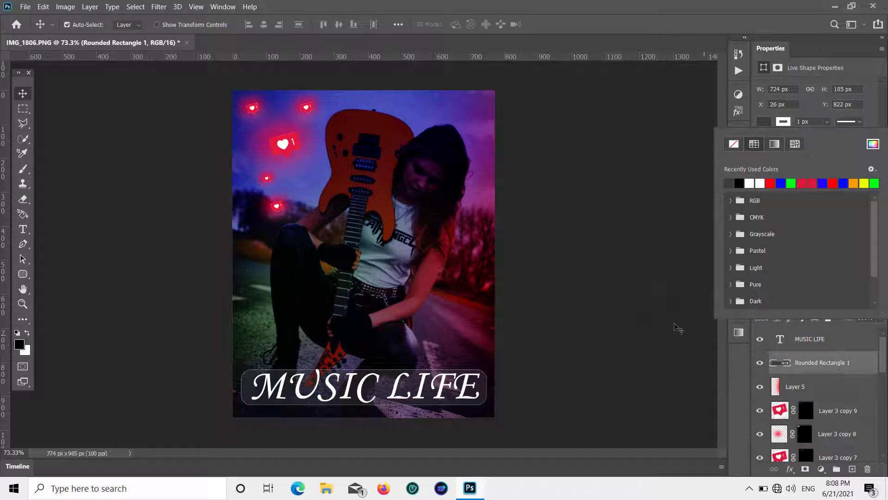
Give the bar a dashed stroke 5.80 px wide, then select the MUSIC LIFE text.
{"action": "left_click", "coordinate": [816, 362]}
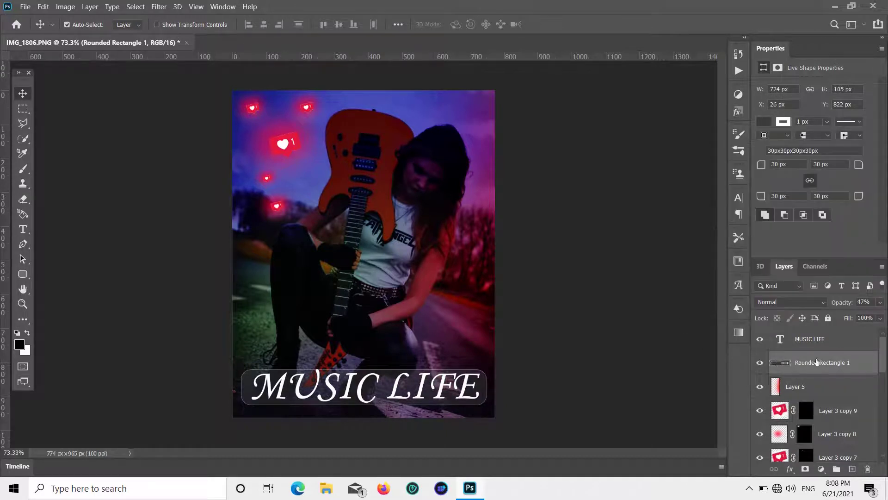
{"action": "left_click", "coordinate": [859, 121]}
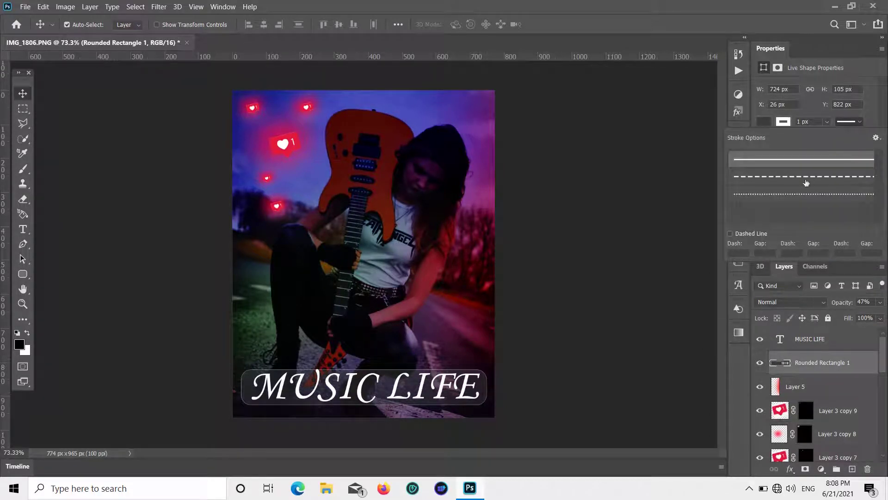
{"action": "left_click", "coordinate": [785, 178]}
{"action": "left_click", "coordinate": [790, 193]}
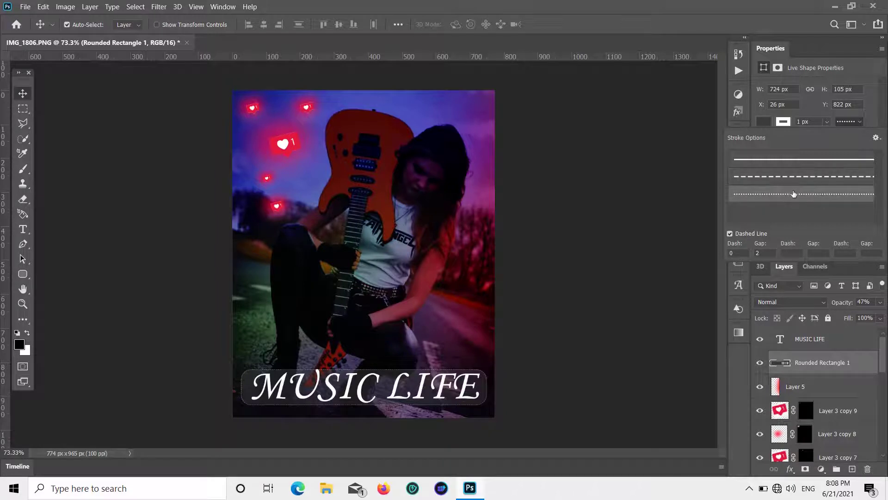
{"action": "left_click", "coordinate": [790, 178]}
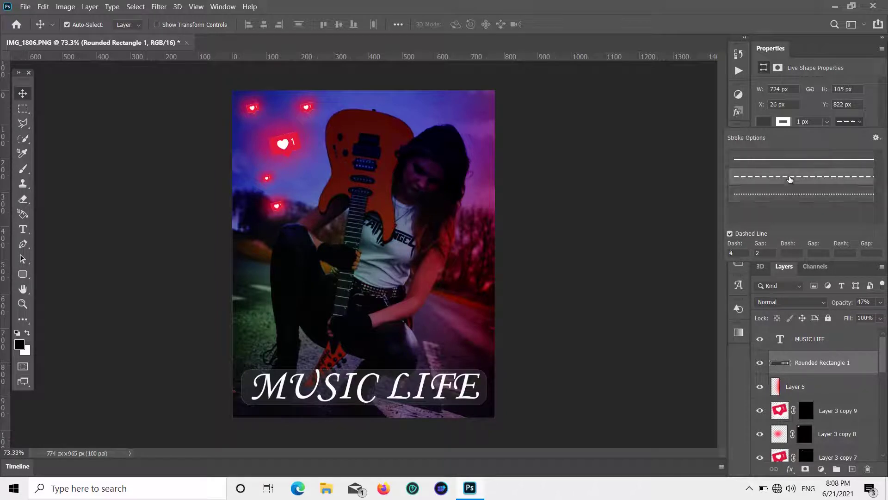
{"action": "left_click", "coordinate": [763, 157]}
{"action": "left_click", "coordinate": [790, 176]}
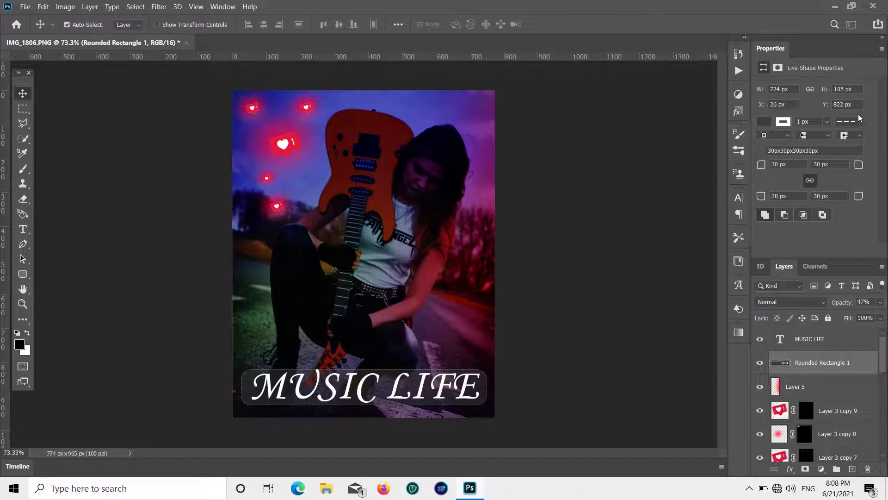
{"action": "left_click", "coordinate": [826, 121]}
{"action": "left_click_drag", "start_coordinate": [830, 138], "coordinate": [834, 136]}
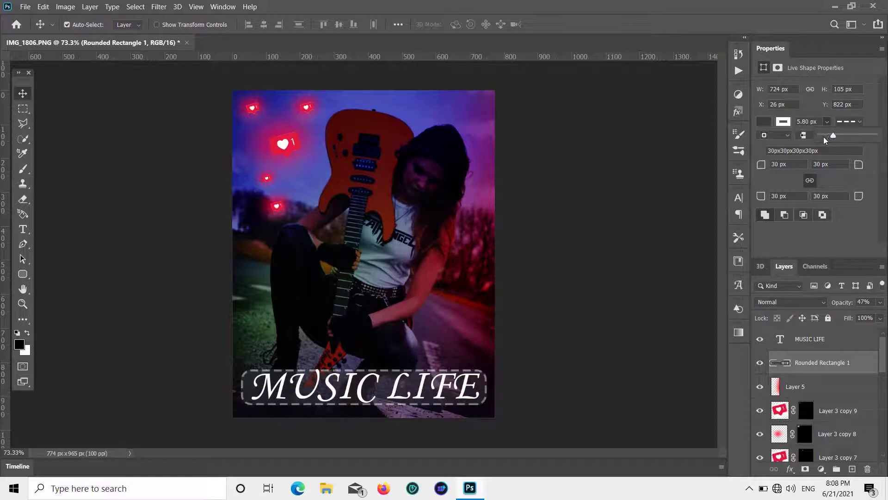
{"action": "left_click", "coordinate": [772, 241]}
{"action": "left_click", "coordinate": [334, 387]}
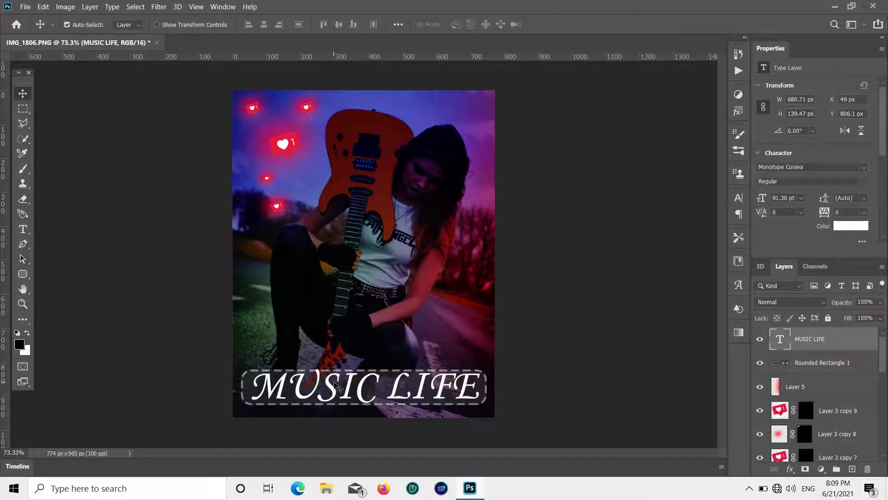
Scale the MUSIC LIFE text to about 88.6% and centre it in the bar.
{"action": "key", "text": "ctrl+t"}
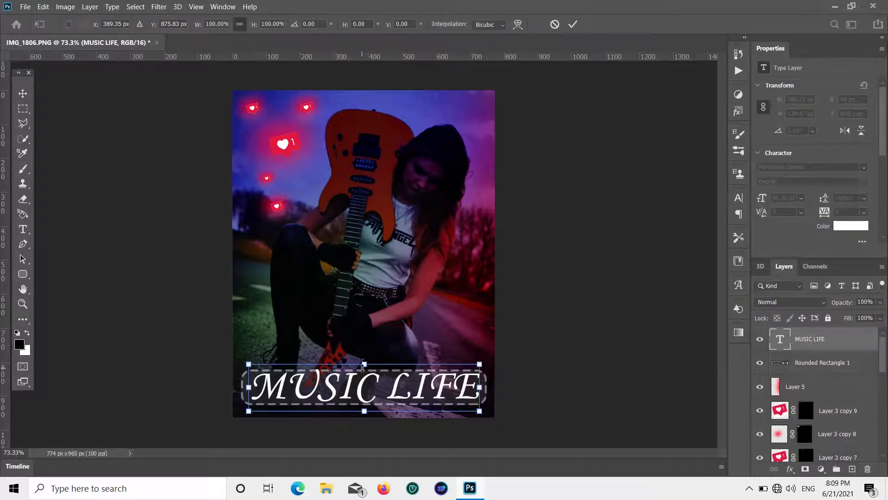
{"action": "left_click_drag", "start_coordinate": [364, 365], "coordinate": [364, 369]}
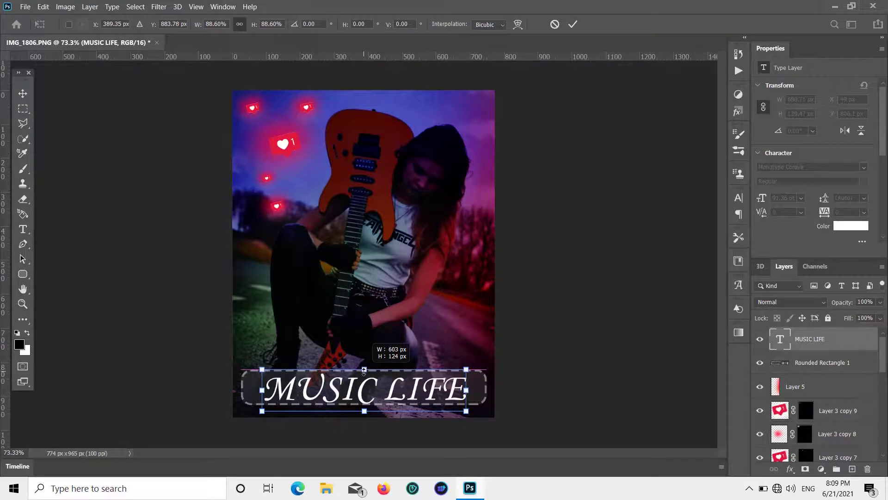
{"action": "left_click", "coordinate": [22, 93]}
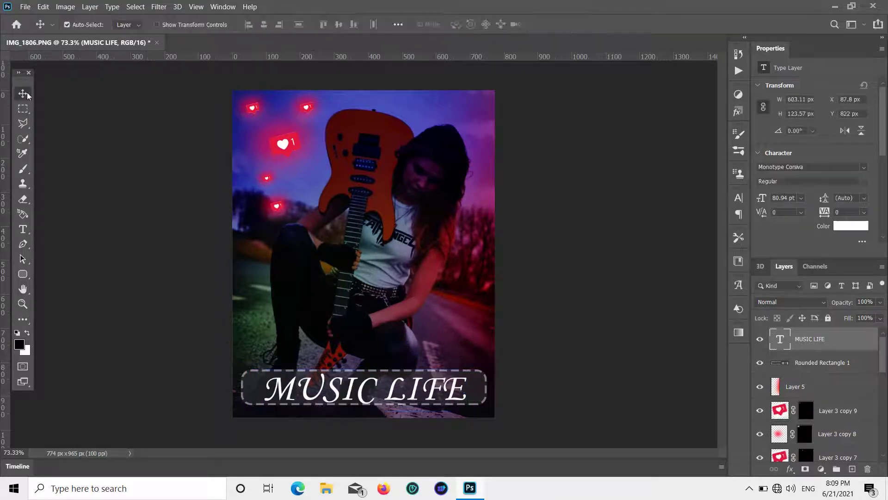
{"action": "left_click_drag", "start_coordinate": [362, 389], "coordinate": [361, 389]}
{"action": "left_click", "coordinate": [607, 363]}
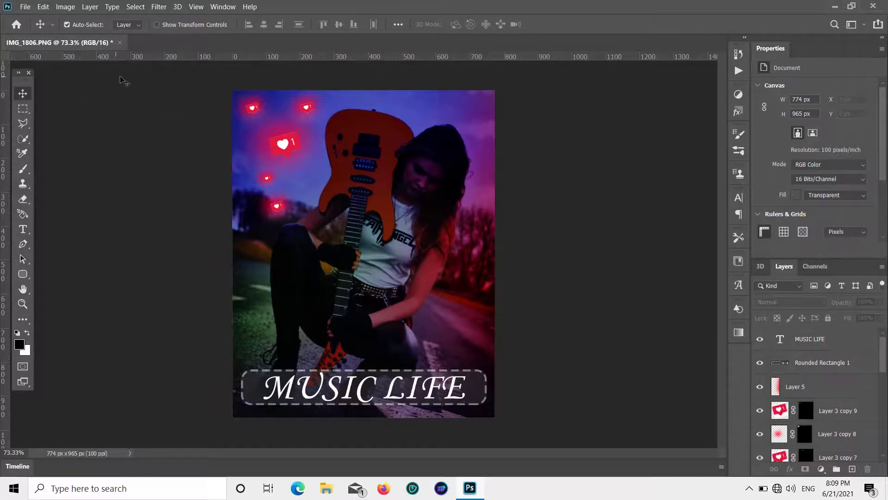
{"action": "left_click_drag", "start_coordinate": [186, 85], "coordinate": [518, 429]}
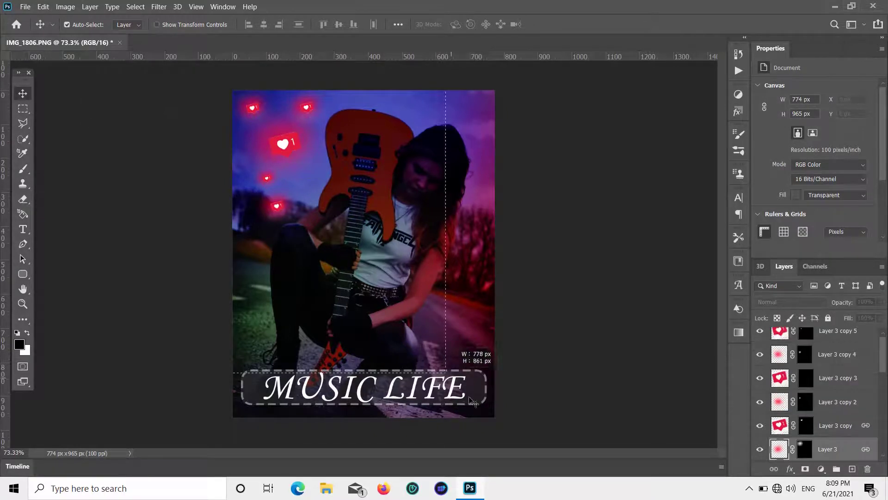
{"action": "left_click", "coordinate": [536, 400]}
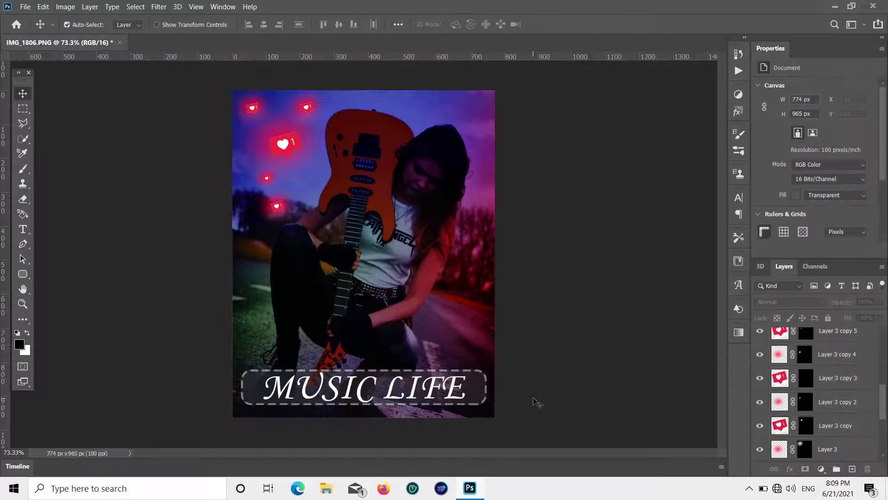
Add a new top layer and fill it with the merged poster via Image > Apply Image.
{"action": "left_click", "coordinate": [852, 469]}
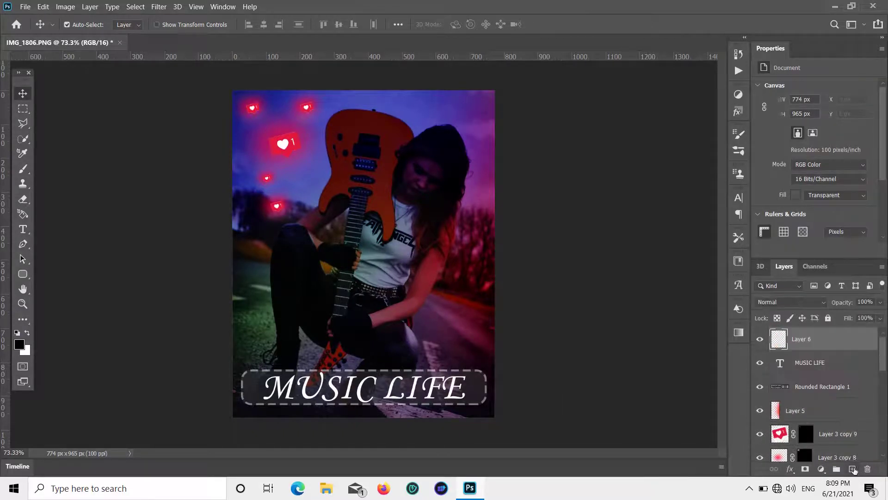
{"action": "left_click", "coordinate": [65, 6]}
{"action": "left_click", "coordinate": [113, 167]}
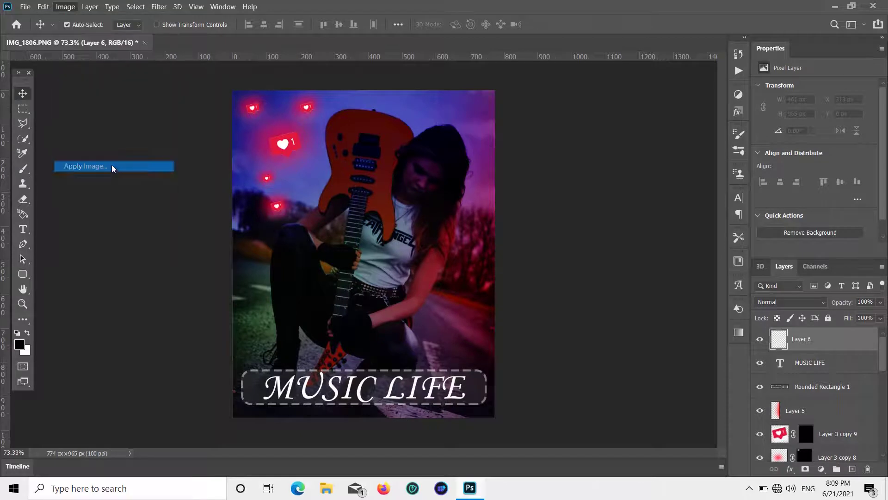
{"action": "left_click", "coordinate": [757, 152]}
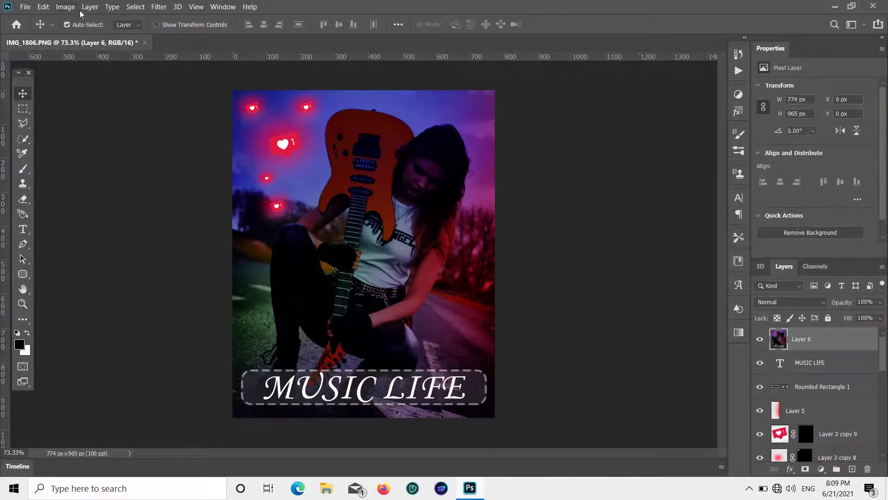
Apply Camera Raw Filter to Layer 6 with Temperature -18, Tint 0 and Shadows 0.
{"action": "left_click", "coordinate": [160, 7]}
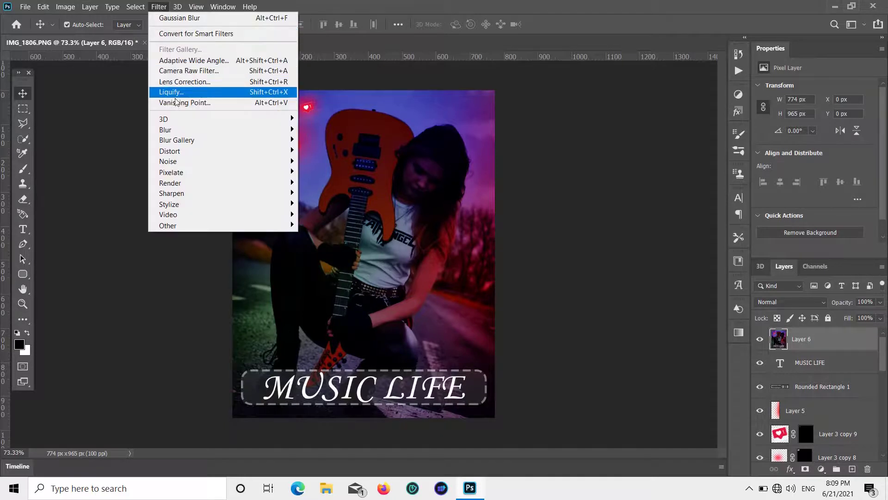
{"action": "left_click", "coordinate": [183, 75]}
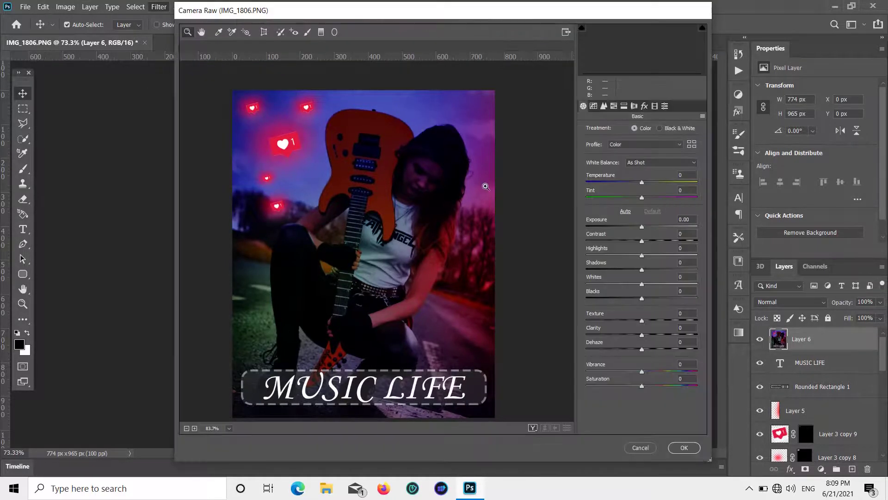
{"action": "left_click_drag", "start_coordinate": [642, 182], "coordinate": [632, 182]}
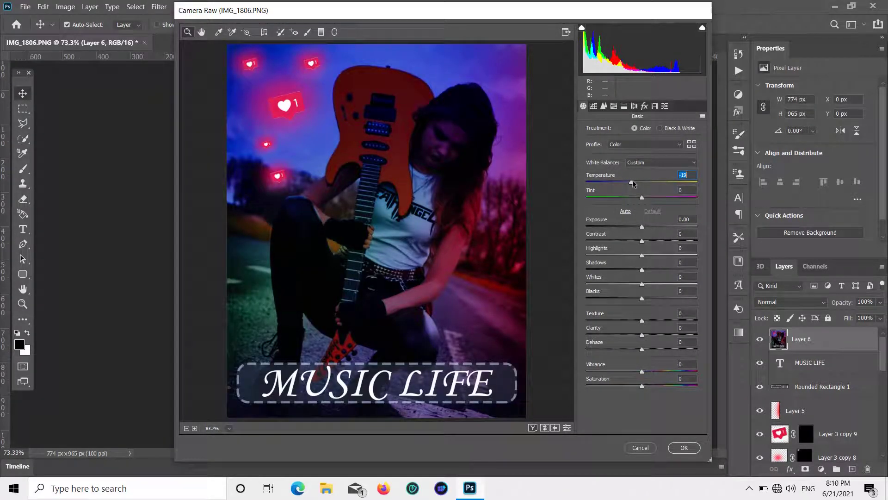
{"action": "left_click_drag", "start_coordinate": [630, 184], "coordinate": [632, 183]}
{"action": "left_click_drag", "start_coordinate": [641, 200], "coordinate": [663, 201]}
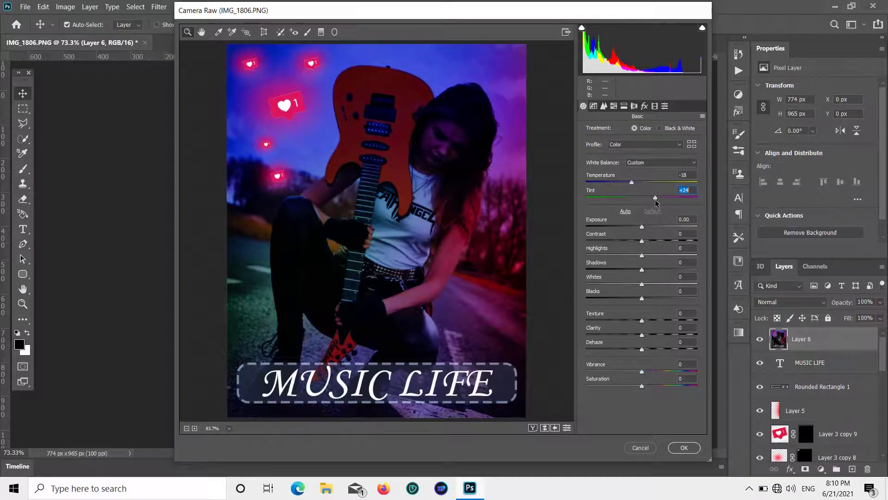
{"action": "left_click", "coordinate": [692, 190]}
{"action": "key", "text": "BackSpace"}
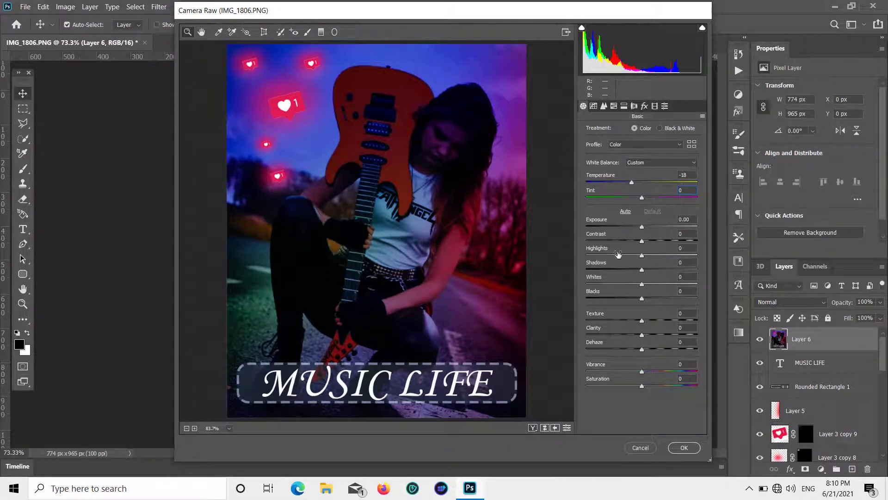
{"action": "left_click", "coordinate": [642, 269]}
{"action": "mouse_move", "coordinate": [642, 270]}
{"action": "left_mouse_down"}
{"action": "mouse_move", "coordinate": [660, 272]}
{"action": "mouse_move", "coordinate": [645, 275]}
{"action": "left_mouse_up"}
{"action": "type", "text": "0"}
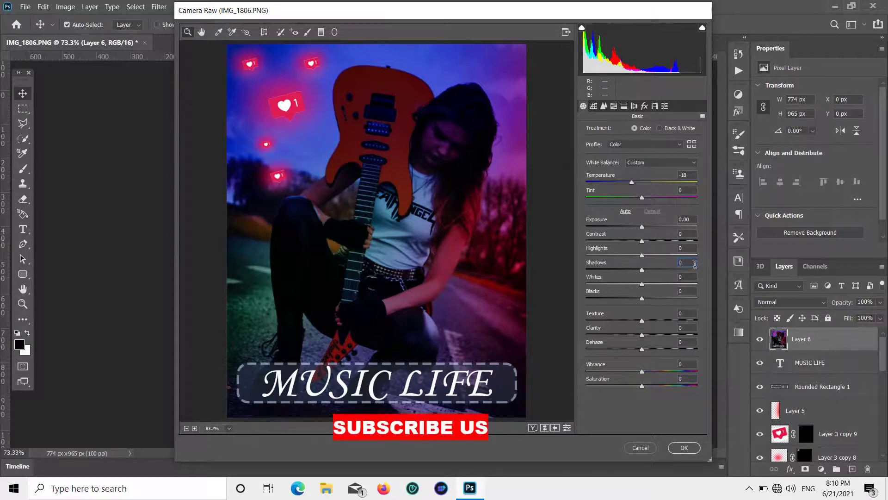
{"action": "left_click", "coordinate": [689, 449]}
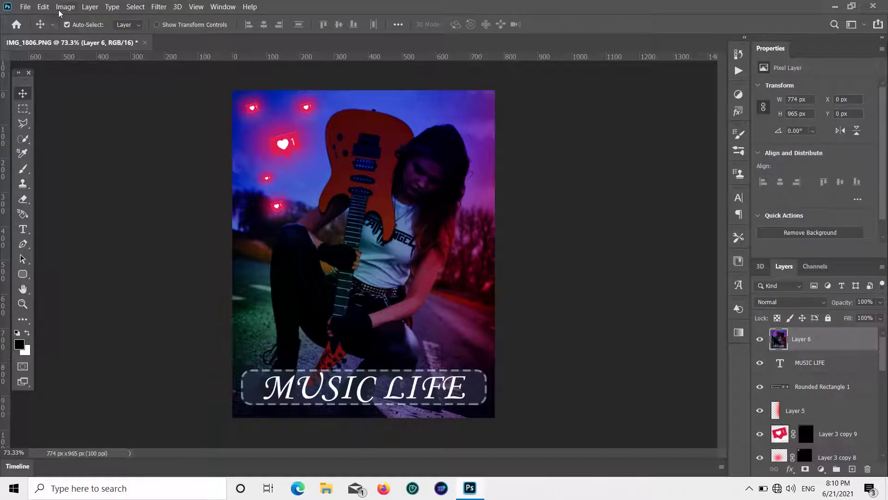
Set up Export As for a 774 × 965 PNG of the poster.
{"action": "left_click", "coordinate": [25, 6]}
{"action": "mouse_move", "coordinate": [38, 167]}
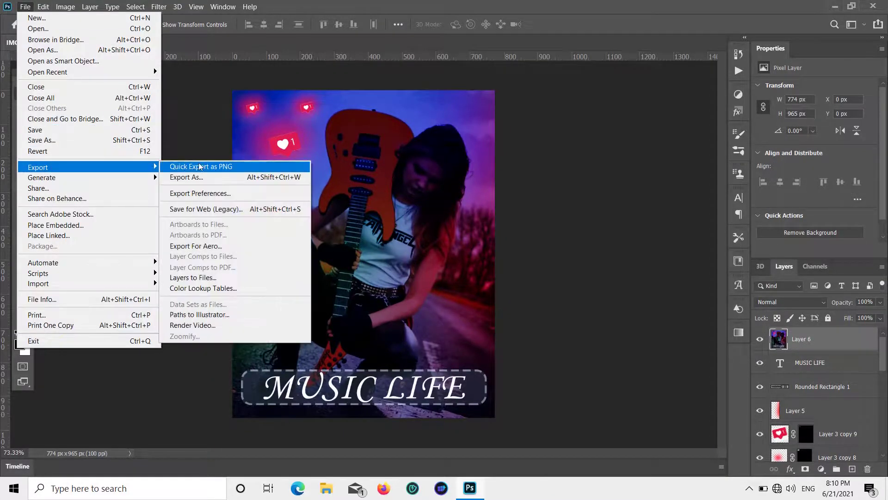
{"action": "left_click", "coordinate": [199, 178]}
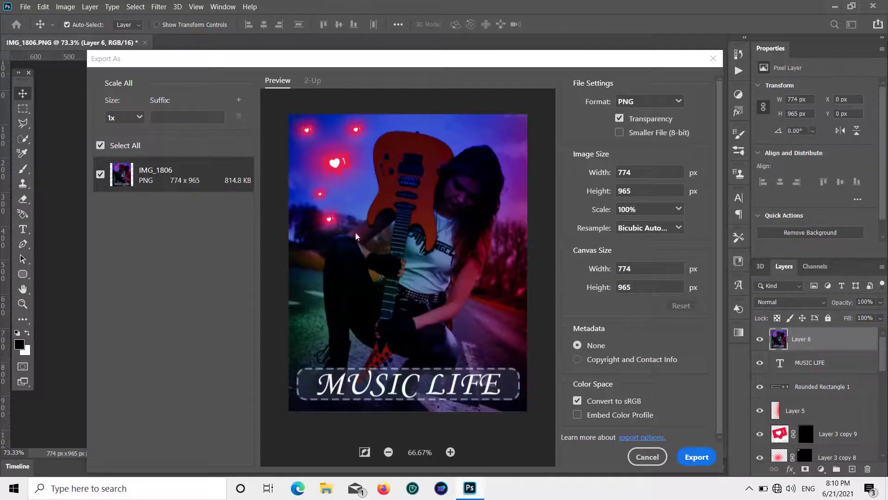
{"action": "left_click", "coordinate": [679, 457]}
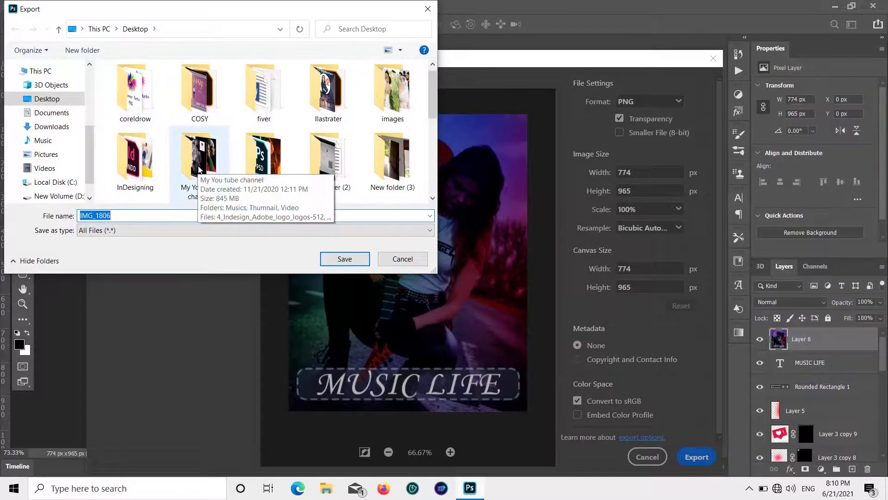
Save the export into the Desktop's Photoshop folder, naming it MUSIC LIFE.
{"action": "scroll", "coordinate": [198, 170], "scroll_direction": "down", "scroll_amount": 2}
{"action": "double_click", "coordinate": [135, 148]}
{"action": "double_click", "coordinate": [127, 215]}
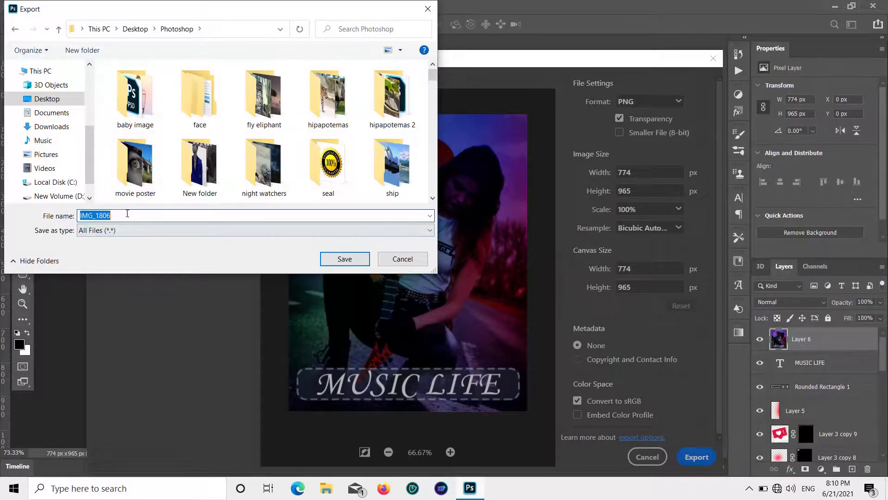
{"action": "key", "text": "BackSpace"}
{"action": "type", "text": "MUS"}
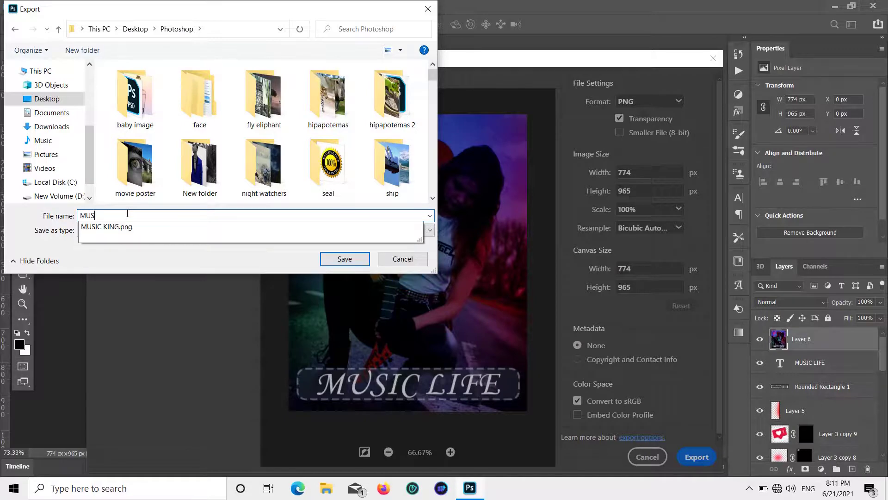
{"action": "type", "text": "IC LIFE"}
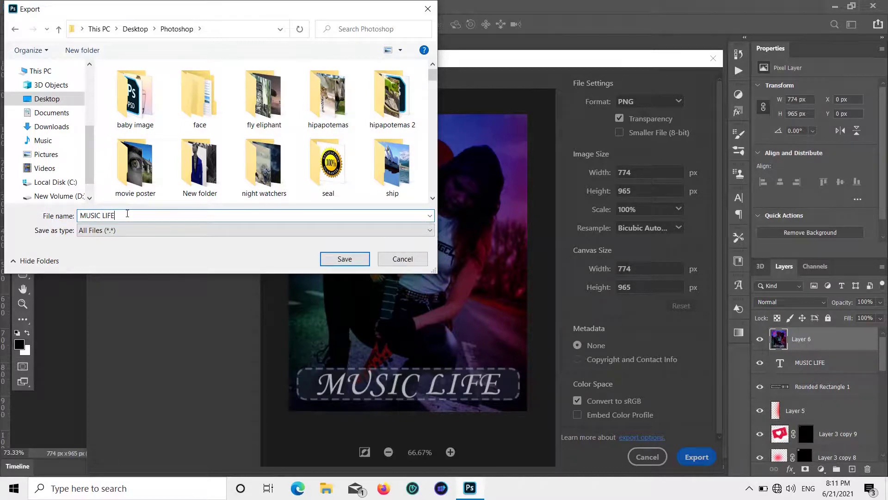
{"action": "left_click", "coordinate": [342, 259]}
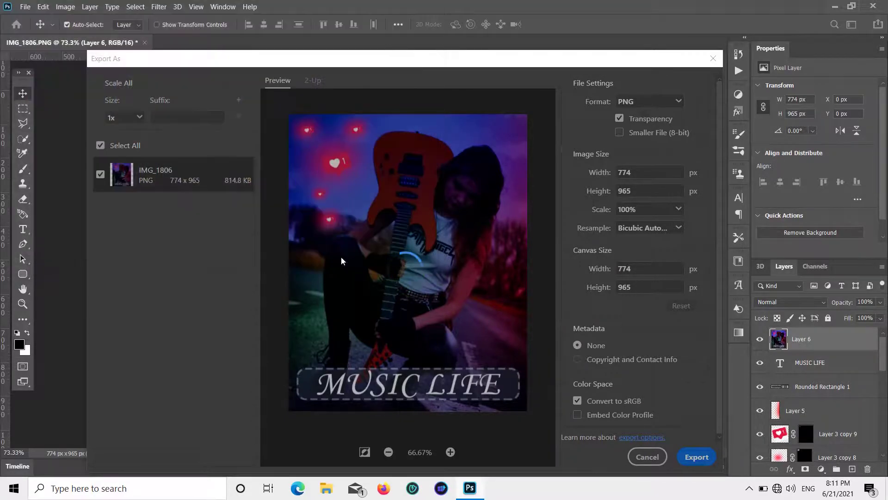